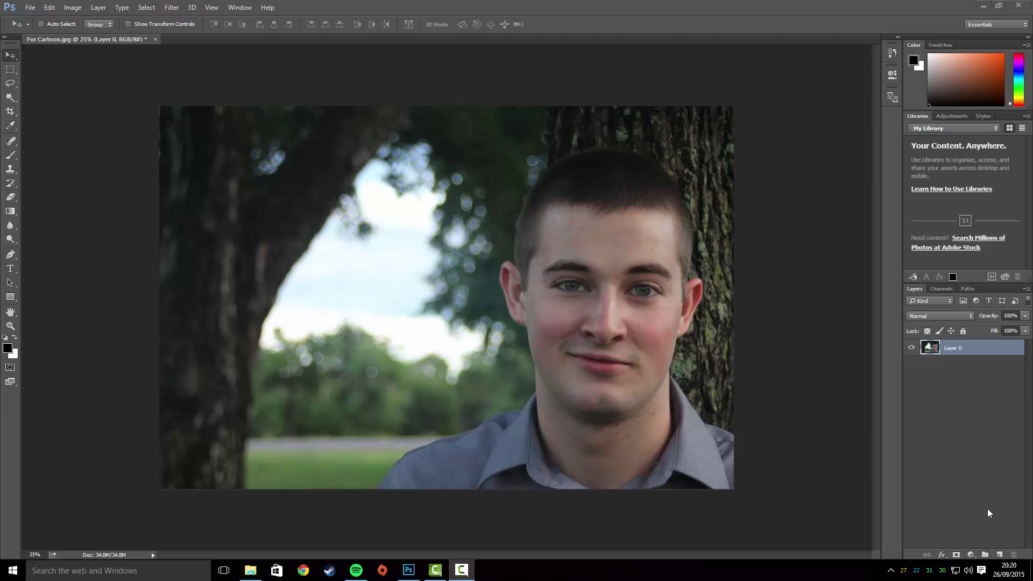
Ready the Brush tool at 5 px with 100% hardness and create a new layer above the photo
{"action": "left_click", "coordinate": [12, 157]}
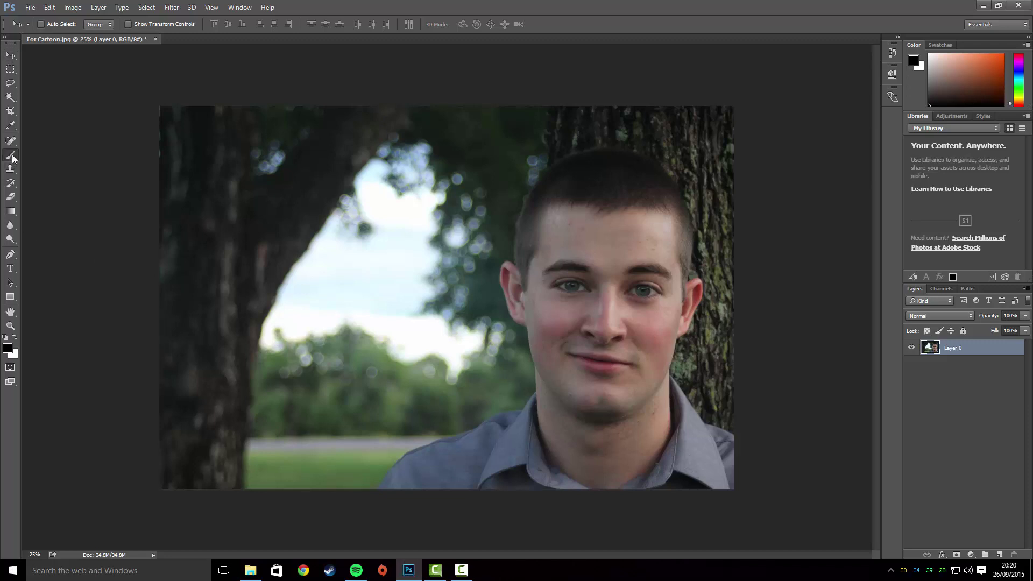
{"action": "left_click", "coordinate": [55, 25]}
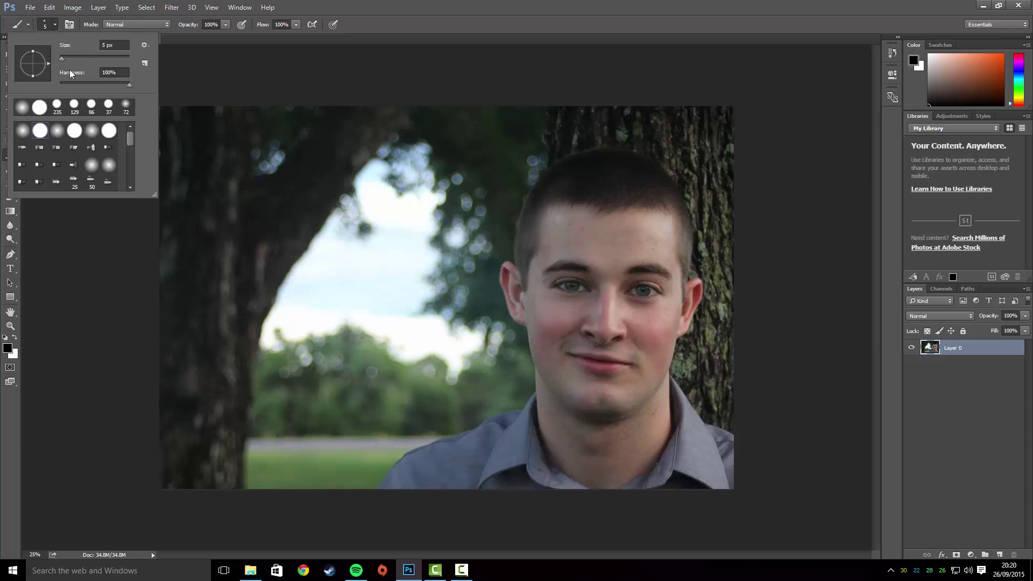
{"action": "left_click", "coordinate": [176, 43]}
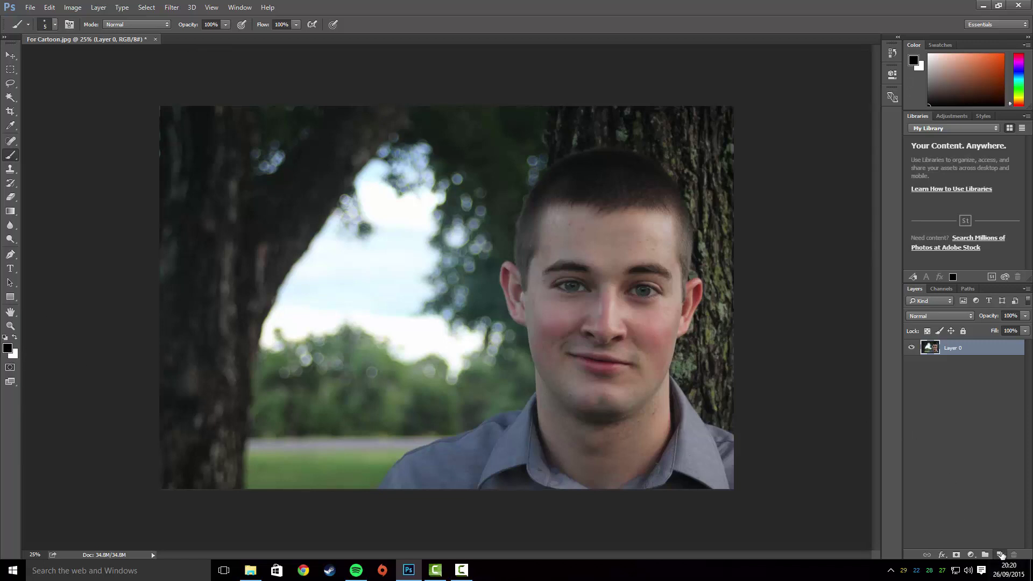
{"action": "left_click", "coordinate": [1000, 555]}
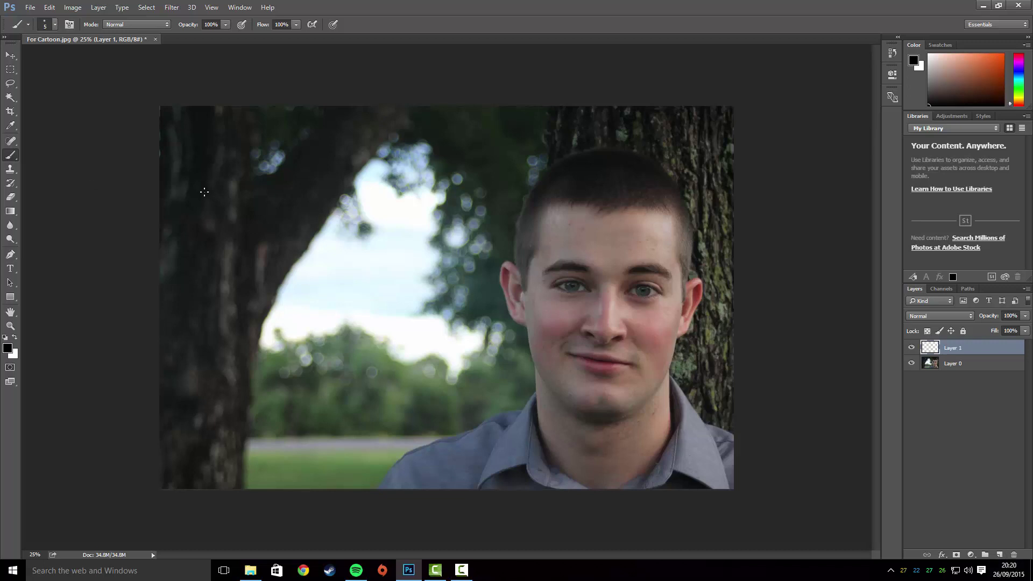
Trace an open Pen path along the man's jawline, from below one ear around the chin to the other side
{"action": "key", "text": "p"}
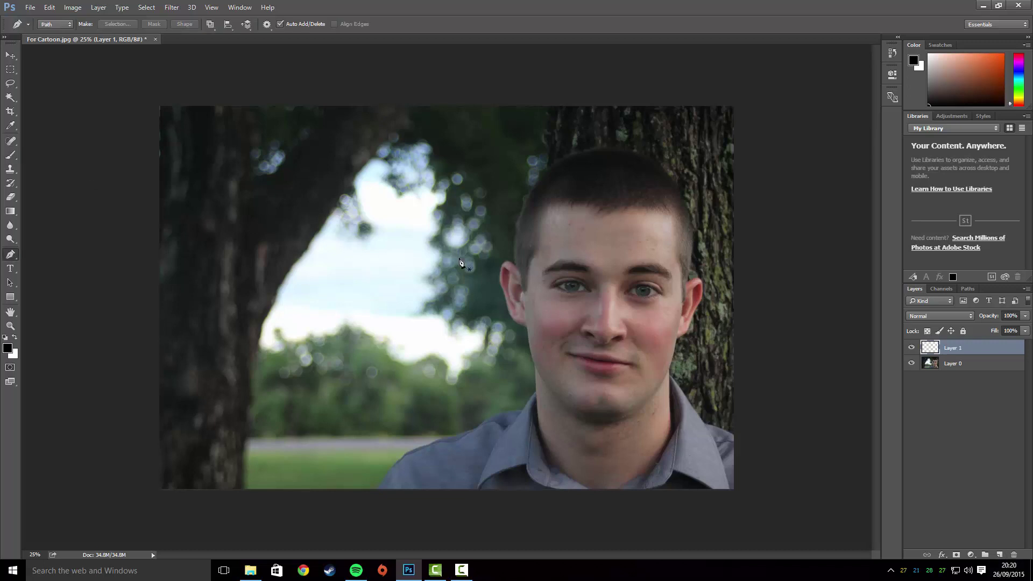
{"action": "key", "text": "ctrl+plus"}
{"action": "key", "text": "ctrl+plus"}
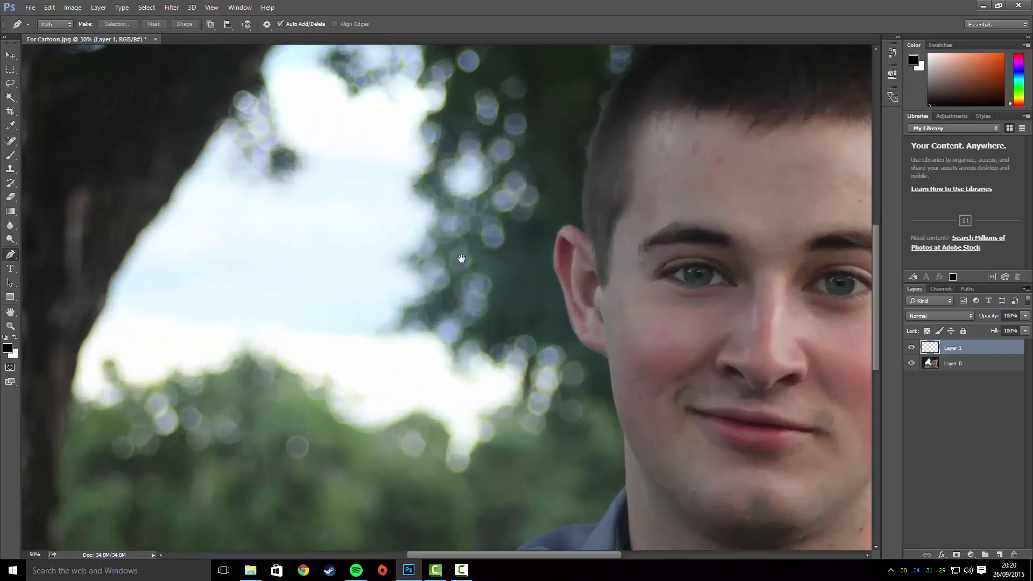
{"action": "left_click_drag", "start_coordinate": [461, 259], "coordinate": [130, 199]}
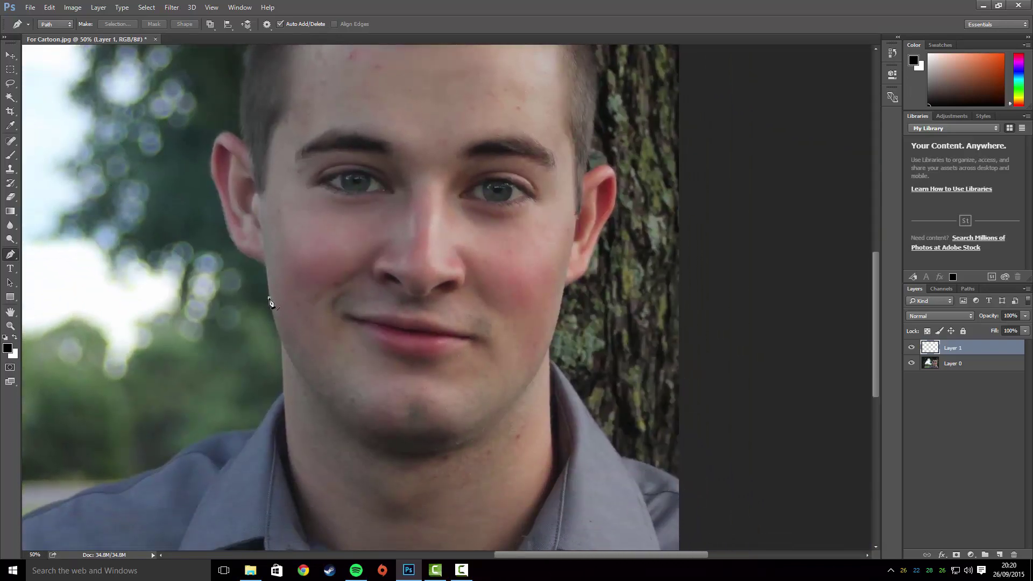
{"action": "left_click", "coordinate": [269, 298]}
{"action": "left_click_drag", "start_coordinate": [284, 347], "coordinate": [302, 377]}
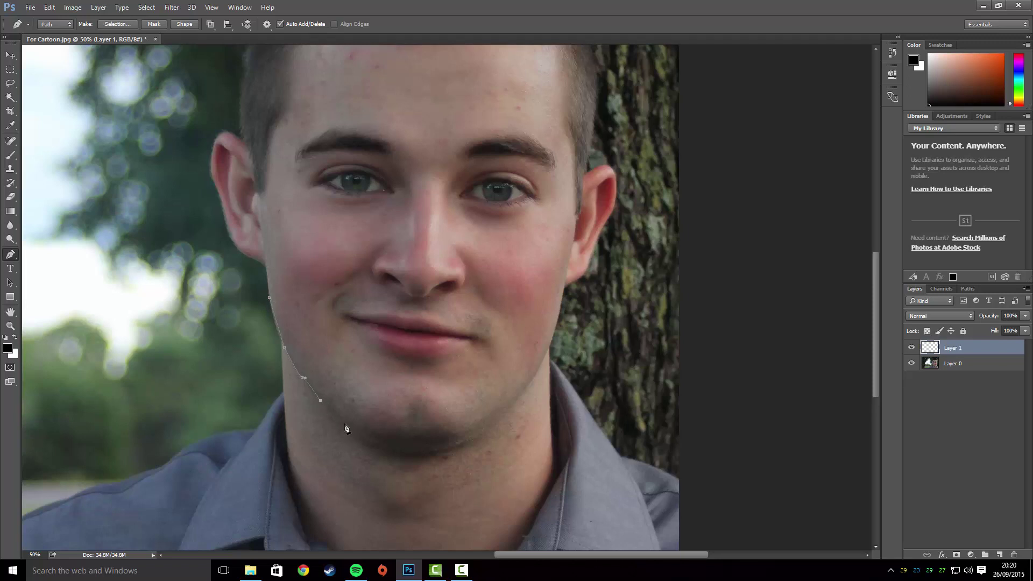
{"action": "left_click", "coordinate": [344, 423]}
{"action": "left_click", "coordinate": [372, 443]}
{"action": "left_click_drag", "start_coordinate": [407, 455], "coordinate": [466, 445]}
{"action": "left_click", "coordinate": [530, 384]}
Stroke the jawline path with the Brush, leaving Simulate Pressure off, and clear the path
{"action": "right_click", "coordinate": [542, 365]}
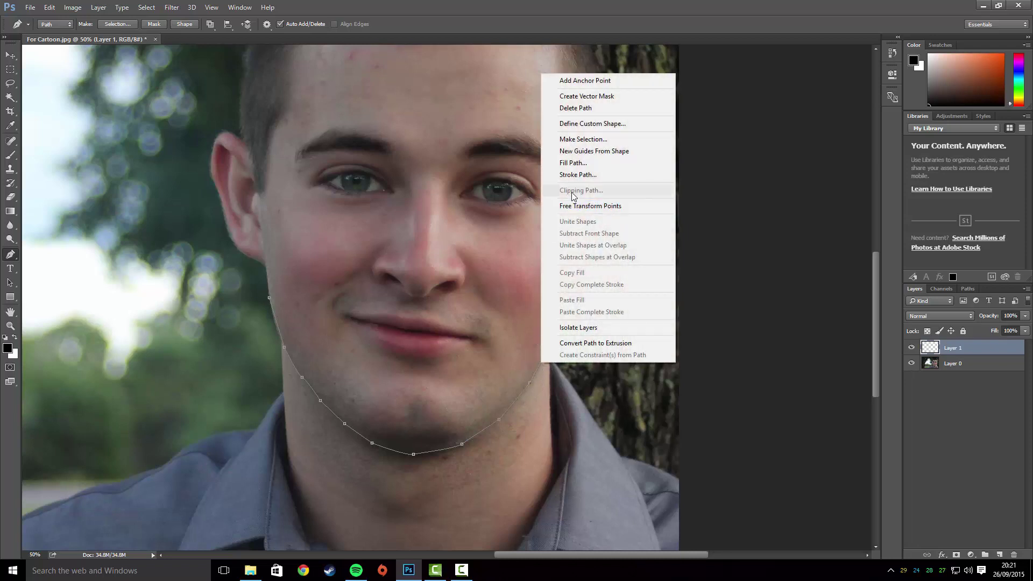
{"action": "left_click", "coordinate": [575, 175]}
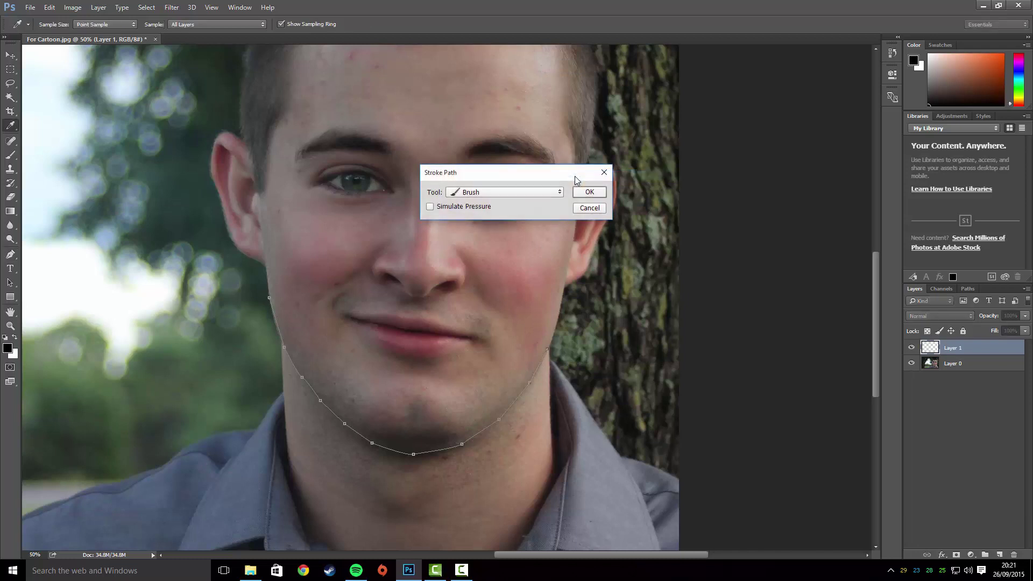
{"action": "left_click", "coordinate": [532, 192]}
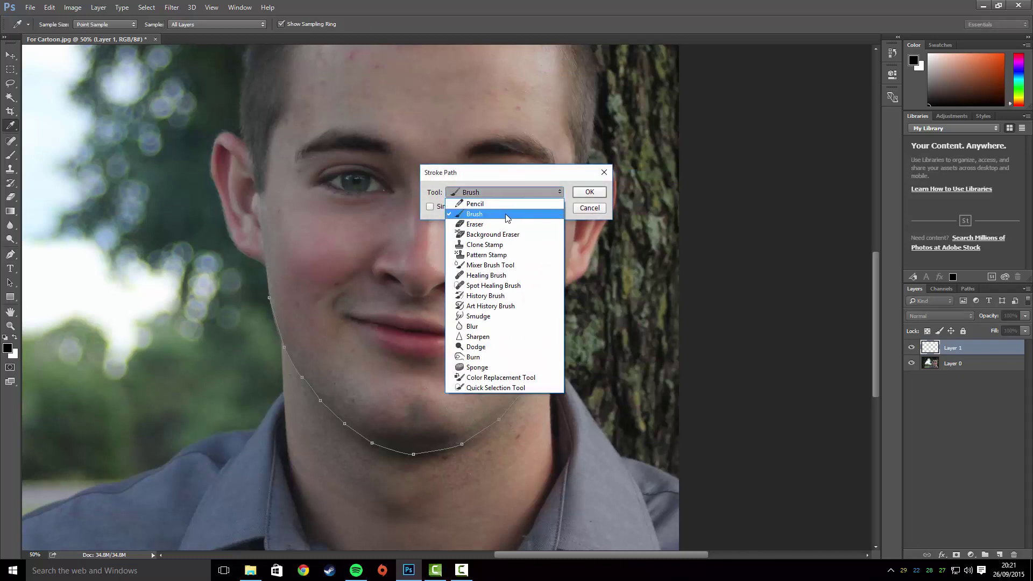
{"action": "left_click", "coordinate": [507, 215]}
{"action": "left_click", "coordinate": [586, 194]}
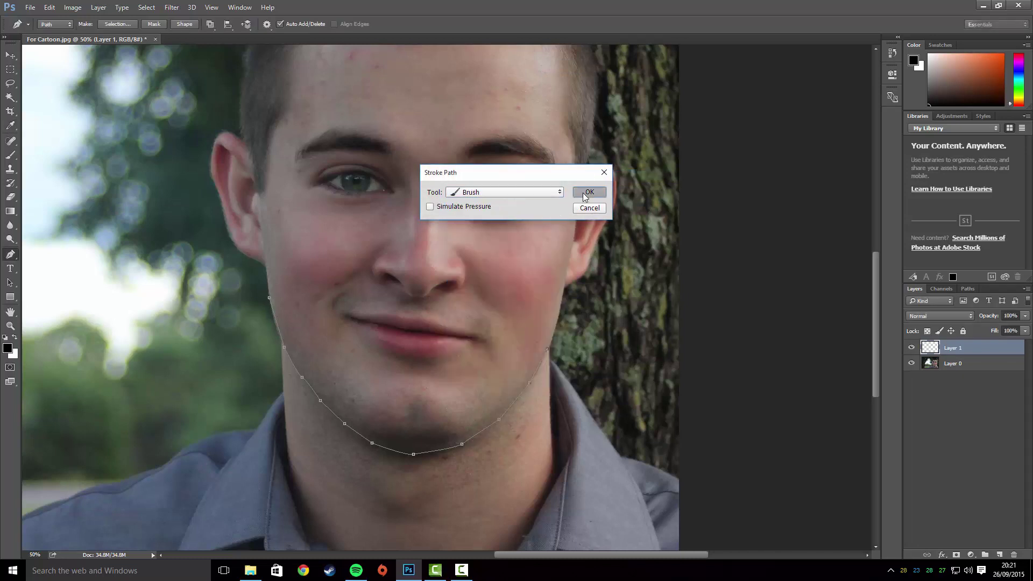
{"action": "key", "text": "Return"}
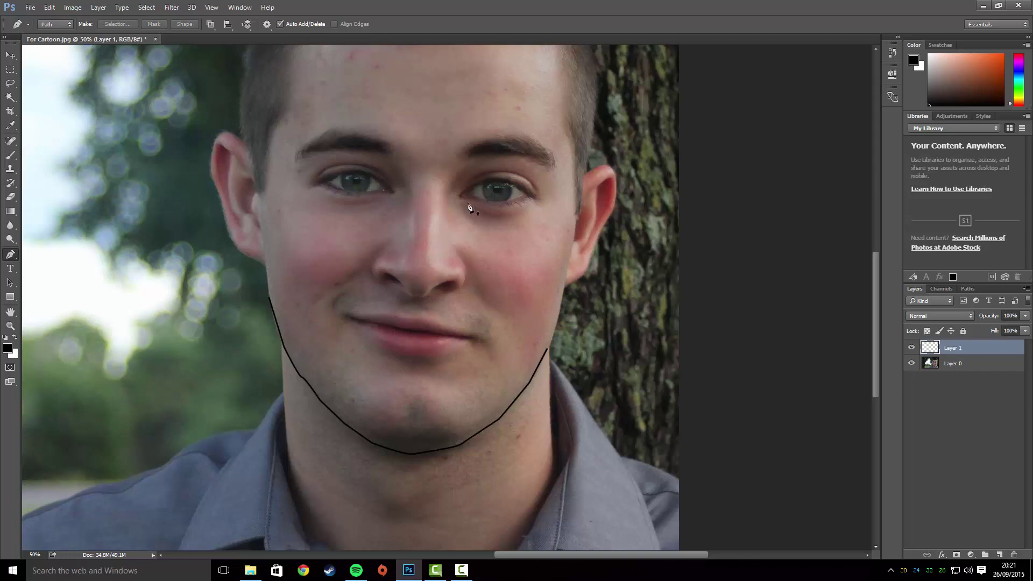
Draw short curved Pen paths down both sides of the nose bridge and stroke them with the Brush
{"action": "left_click_drag", "start_coordinate": [464, 170], "coordinate": [451, 206]}
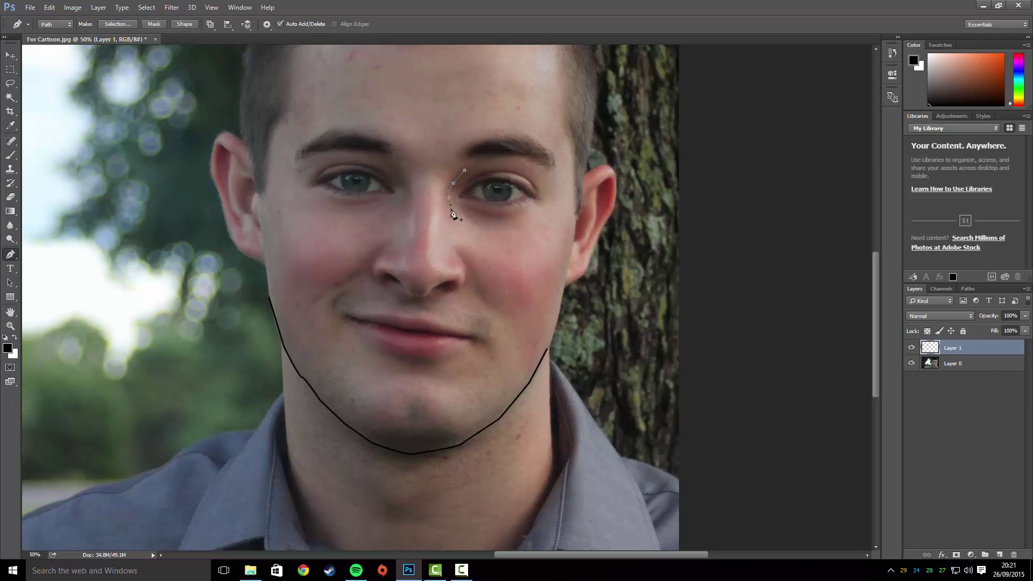
{"action": "right_click", "coordinate": [451, 209]}
{"action": "left_click", "coordinate": [492, 276]}
{"action": "left_click", "coordinate": [590, 191]}
{"action": "left_click", "coordinate": [403, 167]}
{"action": "left_click", "coordinate": [411, 215]}
{"action": "right_click", "coordinate": [413, 190]}
{"action": "left_click", "coordinate": [474, 291]}
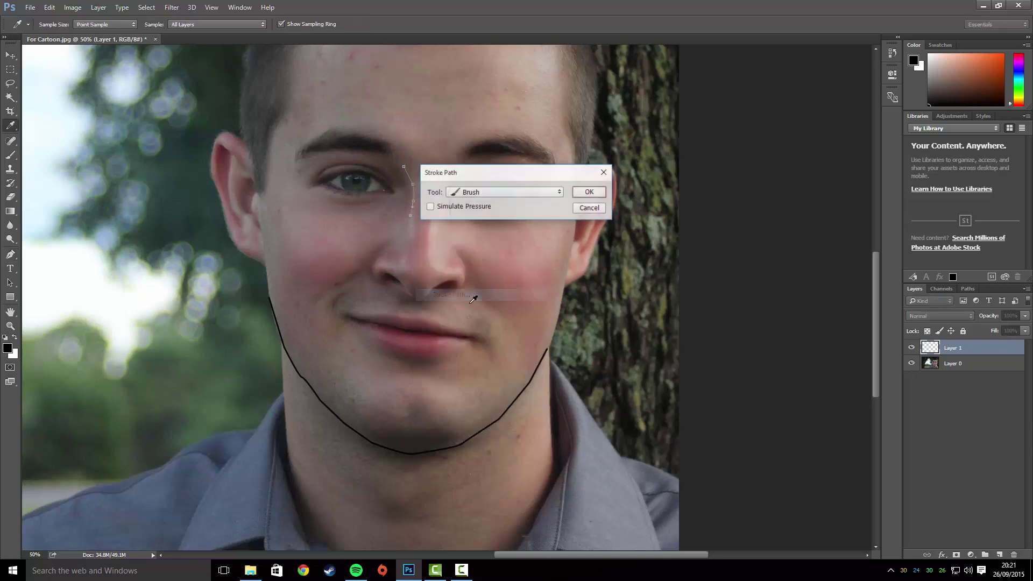
{"action": "left_click", "coordinate": [590, 192]}
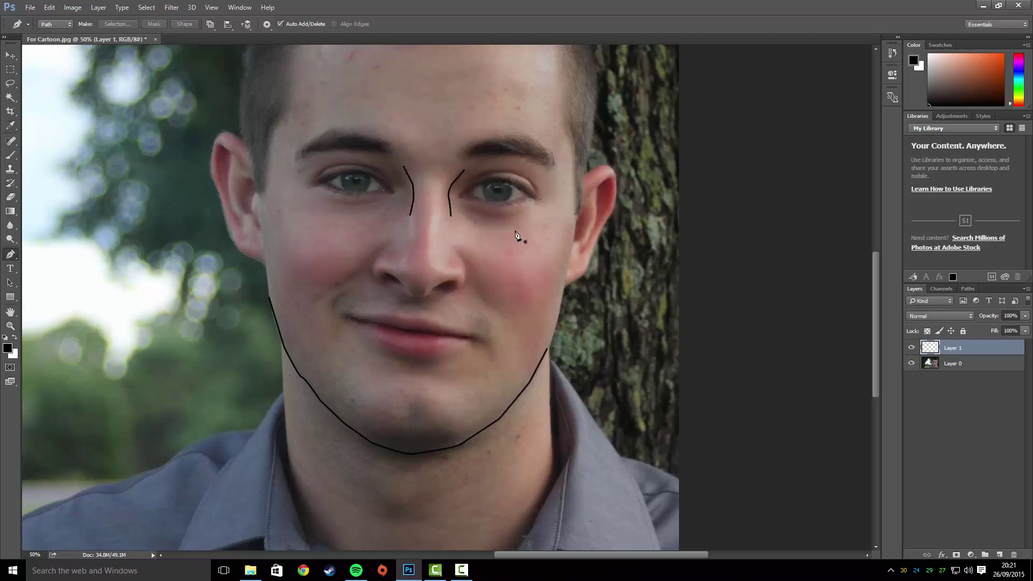
Outline the outer curves of both nostrils with Pen paths and stroke each one with the Brush
{"action": "left_click", "coordinate": [382, 256]}
{"action": "left_click", "coordinate": [374, 265]}
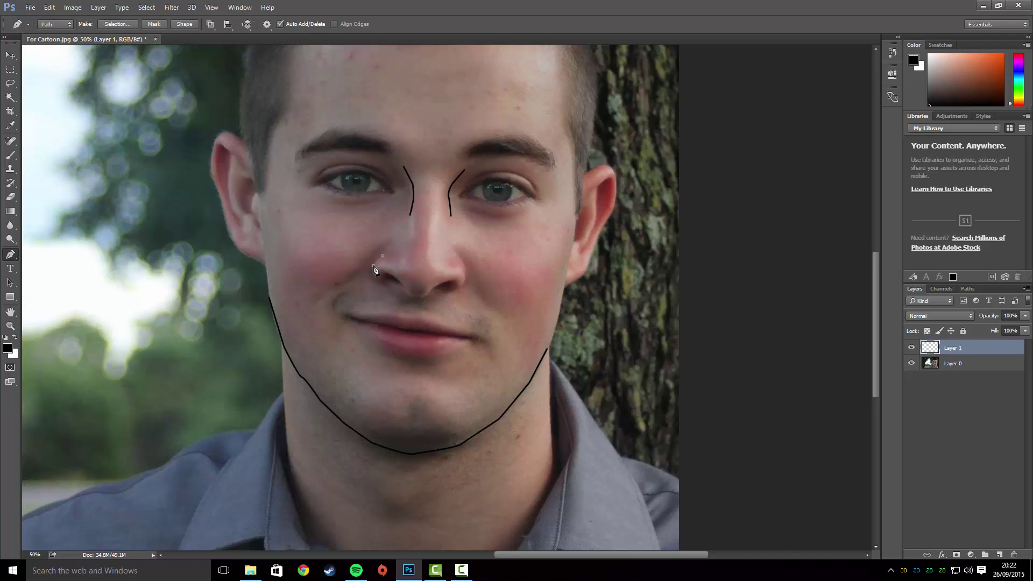
{"action": "left_click", "coordinate": [374, 273]}
{"action": "left_click", "coordinate": [378, 280]}
{"action": "right_click", "coordinate": [380, 286]}
{"action": "left_click", "coordinate": [439, 370]}
{"action": "key", "text": "Return"}
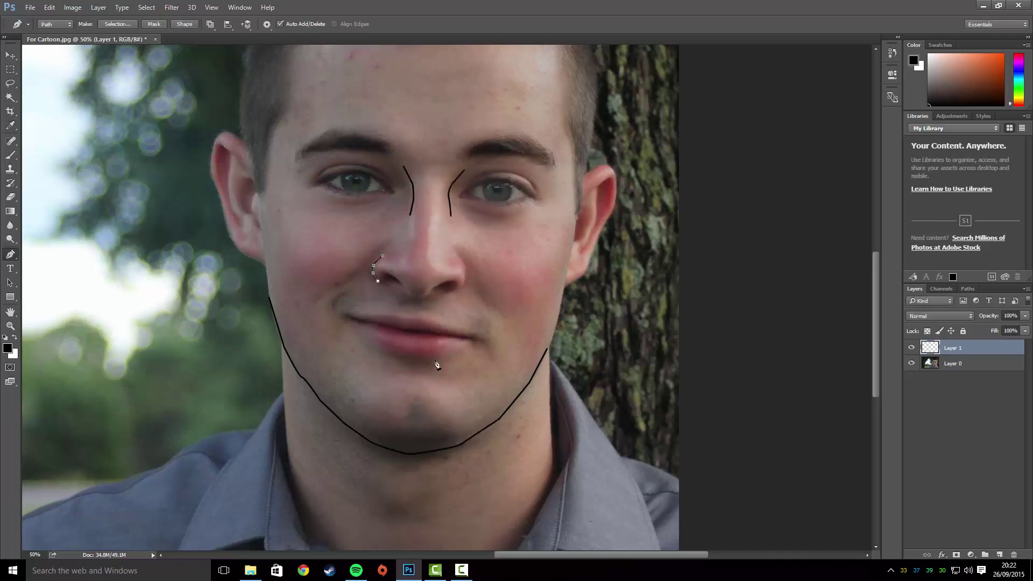
{"action": "left_click", "coordinate": [457, 255]}
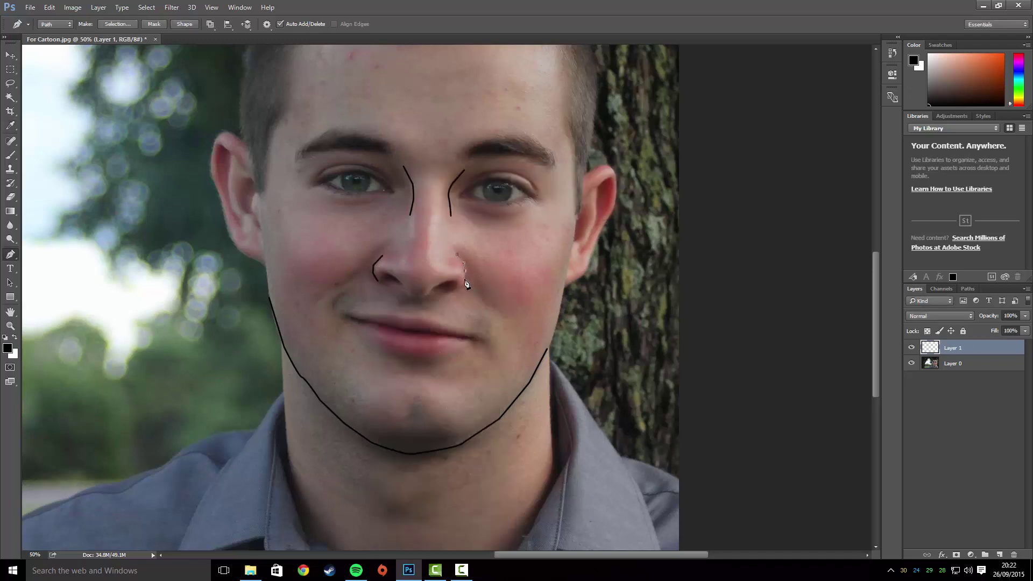
{"action": "right_click", "coordinate": [463, 293]}
{"action": "left_click", "coordinate": [502, 371]}
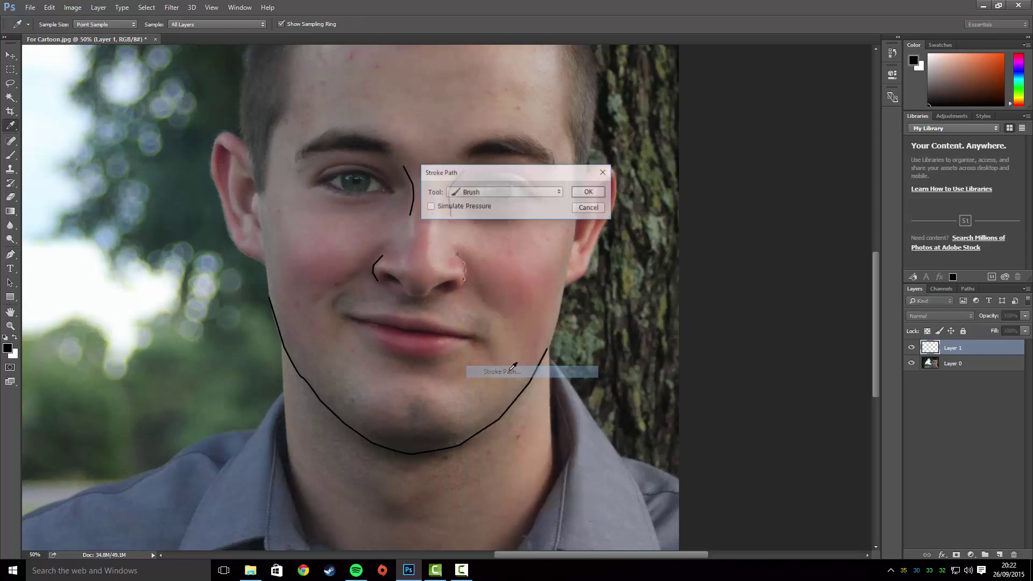
{"action": "left_click", "coordinate": [589, 195]}
Trace the underside of the nose from nostril to nostril with a Pen path and stroke it with the Brush
{"action": "left_click", "coordinate": [387, 276]}
{"action": "left_click", "coordinate": [398, 280]}
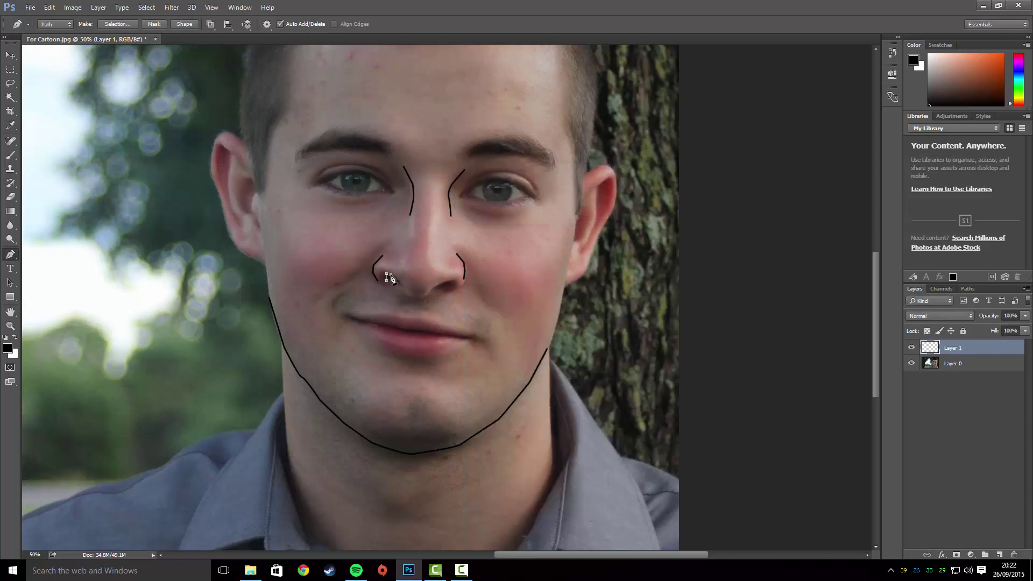
{"action": "left_click", "coordinate": [408, 293]}
{"action": "left_click", "coordinate": [416, 295]}
{"action": "left_click", "coordinate": [426, 296]}
{"action": "left_click", "coordinate": [431, 290]}
{"action": "left_click", "coordinate": [439, 284]}
{"action": "left_click", "coordinate": [448, 282]}
{"action": "left_click", "coordinate": [453, 282]}
{"action": "right_click", "coordinate": [451, 285]}
{"action": "left_click", "coordinate": [512, 366]}
{"action": "key", "text": "Return"}
{"action": "key", "text": "Return"}
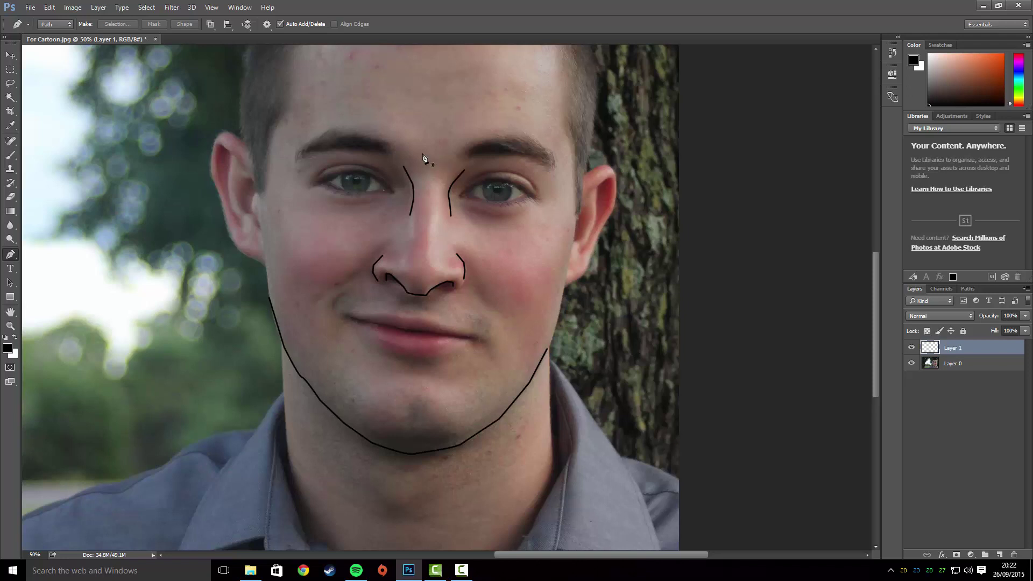
Trace a Pen path around the eyebrow on the left side of the image
{"action": "left_click", "coordinate": [388, 141]}
{"action": "left_click", "coordinate": [372, 151]}
{"action": "left_click", "coordinate": [353, 149]}
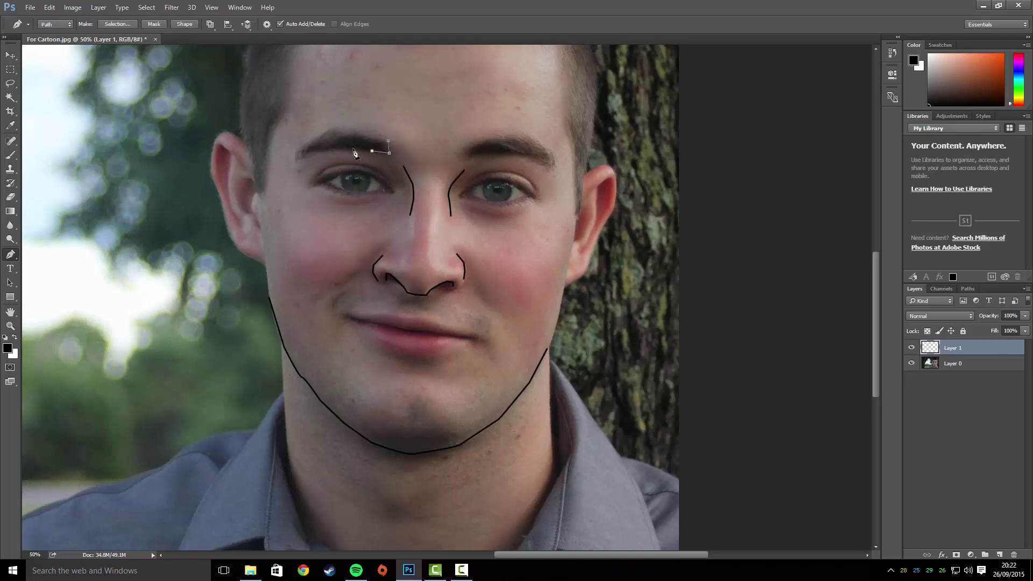
{"action": "left_click", "coordinate": [339, 148]}
{"action": "left_click", "coordinate": [325, 150]}
{"action": "left_click", "coordinate": [316, 154]}
{"action": "left_click", "coordinate": [299, 161]}
{"action": "left_click", "coordinate": [298, 152]}
{"action": "left_click", "coordinate": [307, 144]}
{"action": "left_click", "coordinate": [323, 137]}
Fill the eyebrow path with the black foreground color in Normal mode at 100% opacity and clear the path
{"action": "right_click", "coordinate": [388, 147]}
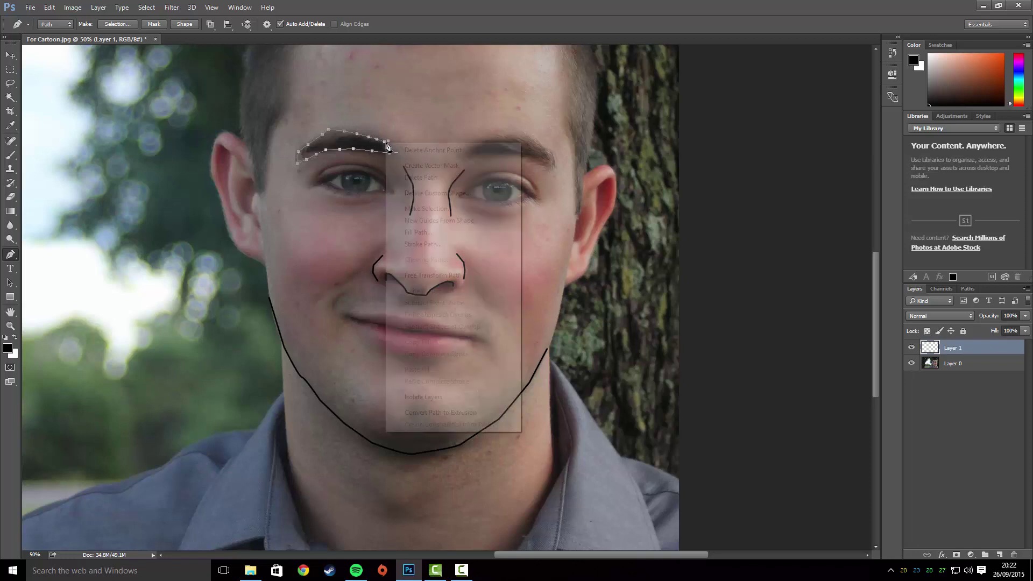
{"action": "left_click", "coordinate": [410, 233]}
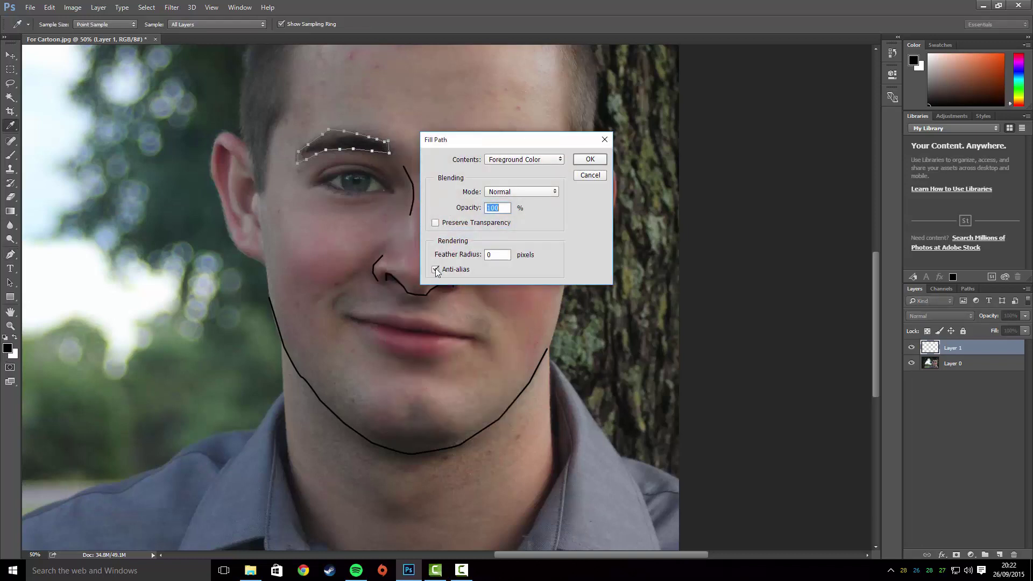
{"action": "left_click", "coordinate": [590, 160]}
{"action": "key", "text": "Escape"}
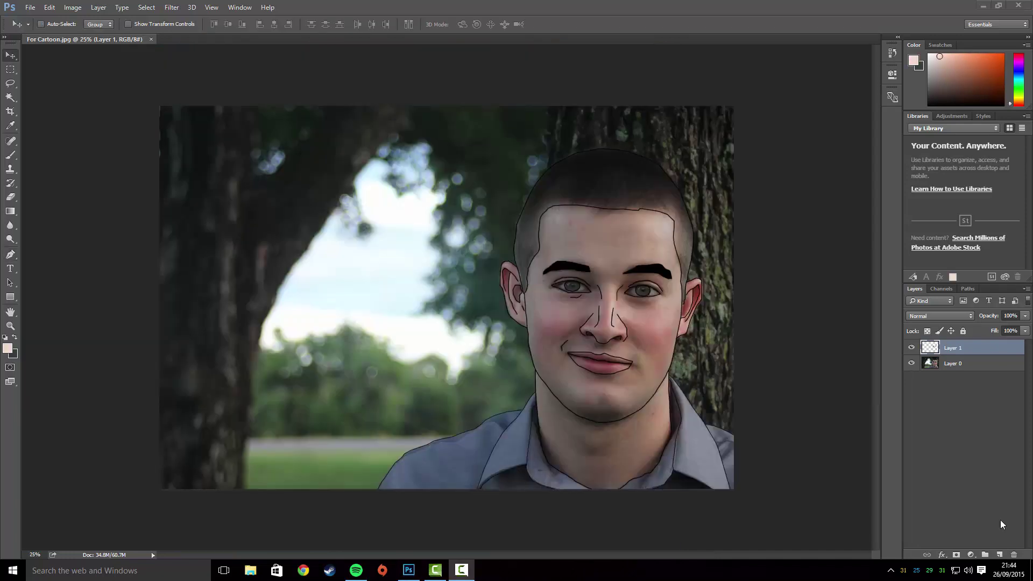
Hide the photo layer and confirm skin tone f3d9cc as the foreground color
{"action": "left_click", "coordinate": [913, 364]}
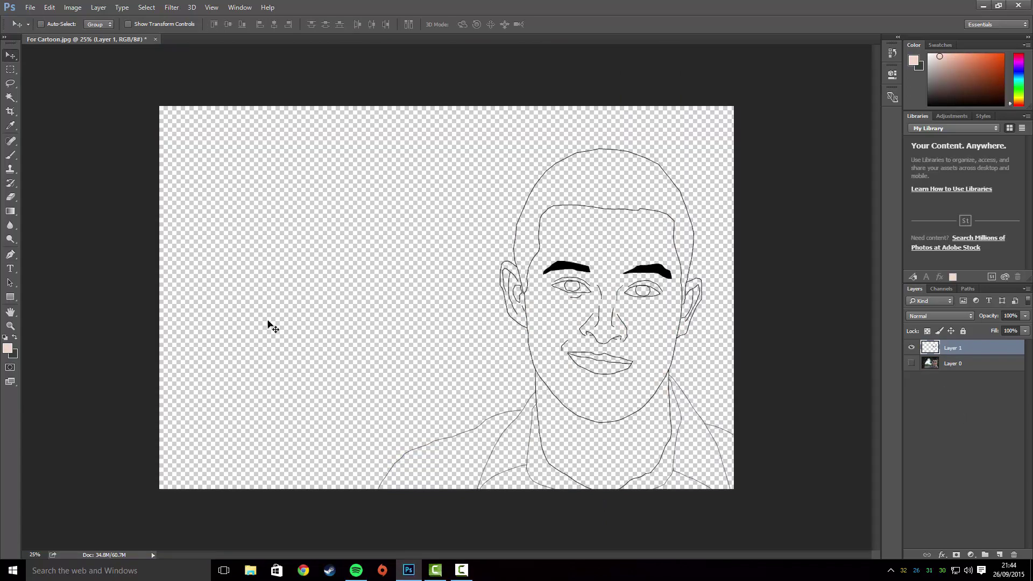
{"action": "key", "text": "i"}
{"action": "left_click", "coordinate": [8, 348]}
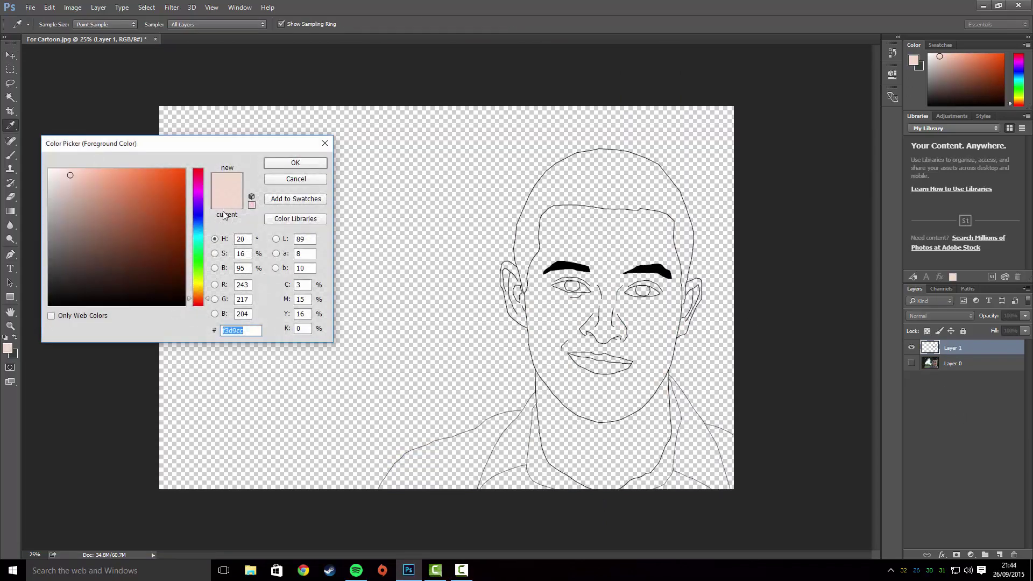
{"action": "left_click", "coordinate": [303, 288]}
{"action": "left_click", "coordinate": [322, 169]}
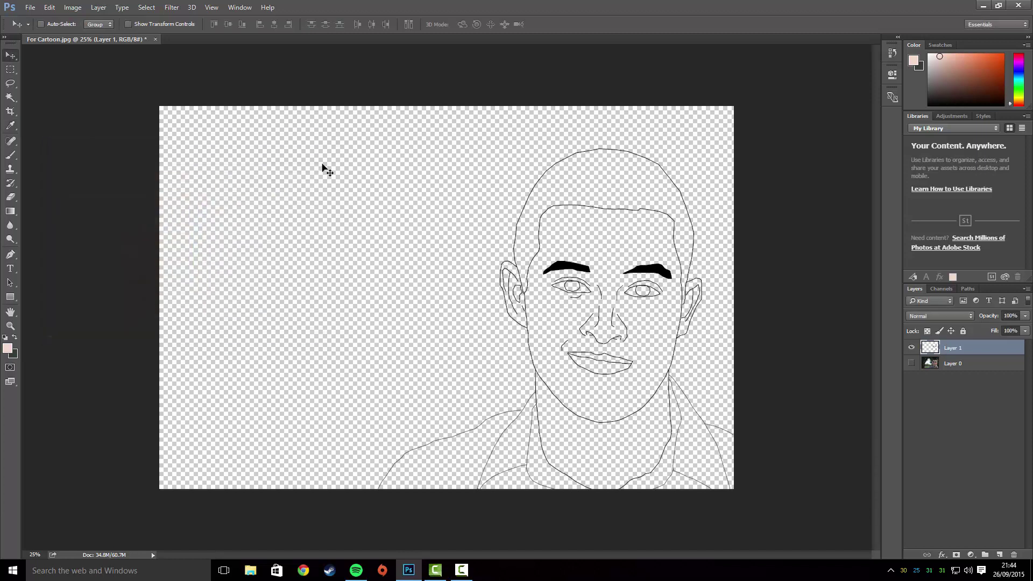
Paint the skin tone over the face, ears and neck with a 297 px hard brush on a new layer beneath the line art
{"action": "key", "text": "v"}
{"action": "left_click", "coordinate": [18, 156]}
{"action": "left_click", "coordinate": [56, 24]}
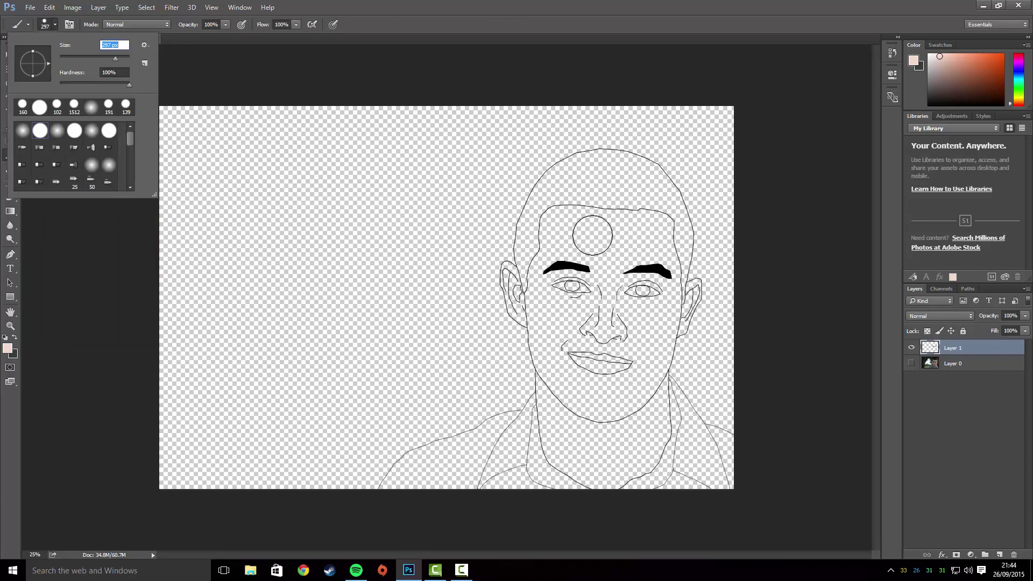
{"action": "left_click", "coordinate": [1000, 555]}
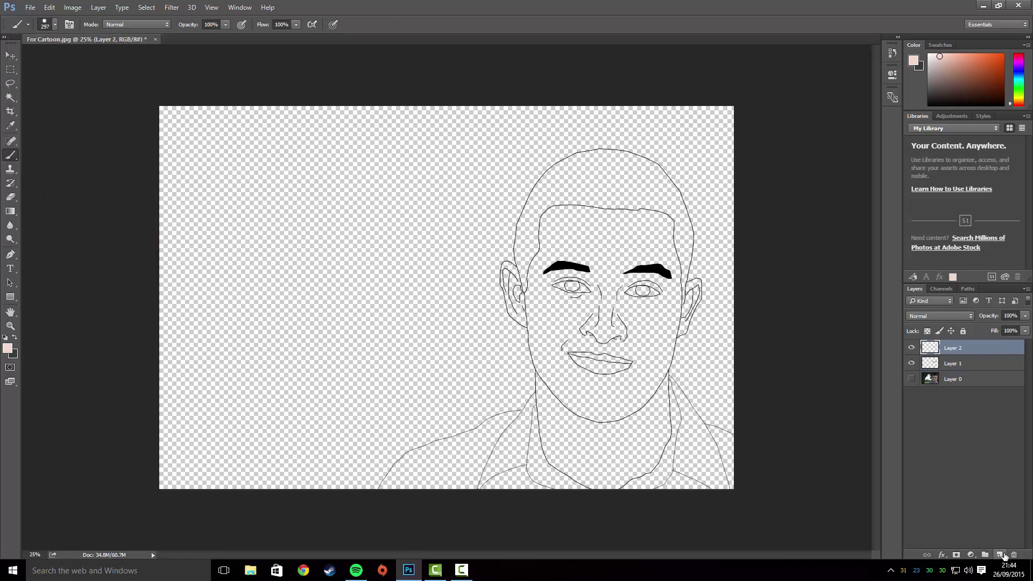
{"action": "left_click", "coordinate": [974, 366]}
{"action": "left_click_drag", "start_coordinate": [968, 349], "coordinate": [970, 368]}
{"action": "mouse_move", "coordinate": [607, 257]}
{"action": "left_mouse_down"}
{"action": "mouse_move", "coordinate": [599, 276]}
{"action": "mouse_move", "coordinate": [573, 320]}
{"action": "mouse_move", "coordinate": [578, 286]}
{"action": "mouse_move", "coordinate": [541, 274]}
{"action": "mouse_move", "coordinate": [509, 282]}
{"action": "mouse_move", "coordinate": [517, 310]}
{"action": "mouse_move", "coordinate": [585, 275]}
{"action": "mouse_move", "coordinate": [545, 251]}
{"action": "mouse_move", "coordinate": [558, 223]}
{"action": "mouse_move", "coordinate": [561, 262]}
{"action": "mouse_move", "coordinate": [614, 218]}
{"action": "mouse_move", "coordinate": [645, 209]}
{"action": "mouse_move", "coordinate": [650, 231]}
{"action": "mouse_move", "coordinate": [668, 233]}
{"action": "mouse_move", "coordinate": [630, 303]}
{"action": "mouse_move", "coordinate": [622, 284]}
{"action": "mouse_move", "coordinate": [570, 381]}
{"action": "mouse_move", "coordinate": [590, 356]}
{"action": "mouse_move", "coordinate": [538, 338]}
{"action": "mouse_move", "coordinate": [562, 387]}
{"action": "mouse_move", "coordinate": [549, 386]}
{"action": "mouse_move", "coordinate": [552, 439]}
{"action": "mouse_move", "coordinate": [578, 467]}
{"action": "mouse_move", "coordinate": [596, 442]}
{"action": "mouse_move", "coordinate": [579, 450]}
{"action": "mouse_move", "coordinate": [581, 403]}
{"action": "mouse_move", "coordinate": [609, 446]}
{"action": "mouse_move", "coordinate": [631, 465]}
{"action": "mouse_move", "coordinate": [643, 458]}
{"action": "mouse_move", "coordinate": [621, 476]}
{"action": "mouse_move", "coordinate": [669, 431]}
{"action": "mouse_move", "coordinate": [669, 387]}
{"action": "mouse_move", "coordinate": [657, 403]}
{"action": "mouse_move", "coordinate": [641, 399]}
{"action": "mouse_move", "coordinate": [639, 380]}
{"action": "mouse_move", "coordinate": [610, 368]}
{"action": "mouse_move", "coordinate": [668, 327]}
{"action": "mouse_move", "coordinate": [688, 273]}
{"action": "mouse_move", "coordinate": [677, 339]}
{"action": "left_mouse_up"}
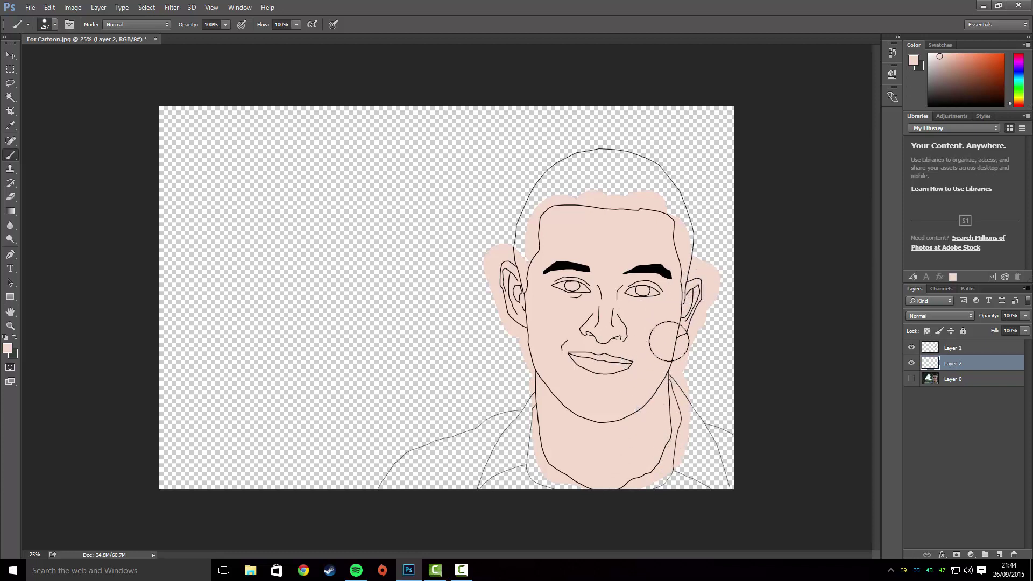
{"action": "left_click_drag", "start_coordinate": [512, 245], "coordinate": [508, 237]}
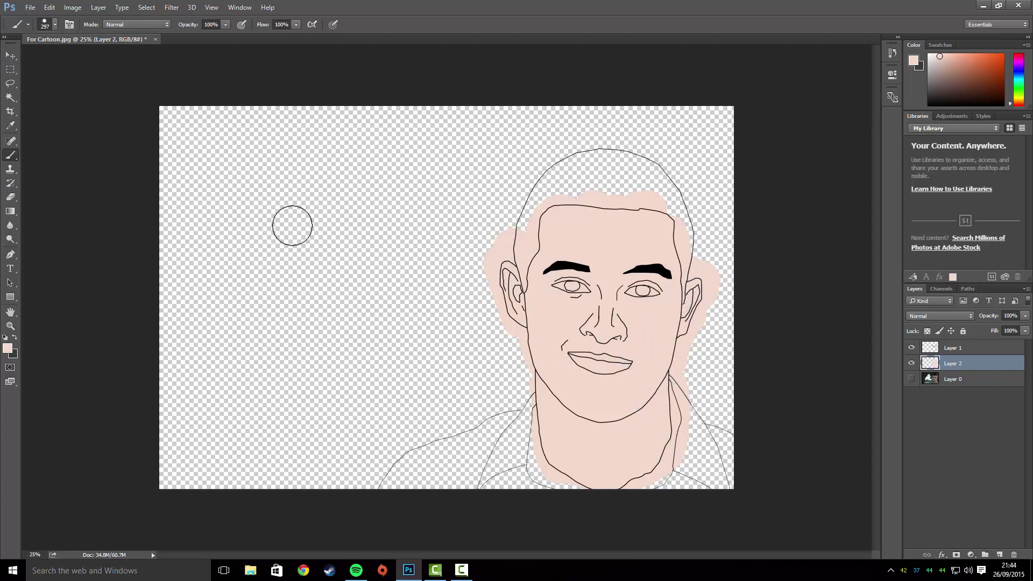
Select the area outside the figure on the line art layer with the Magic Wand, erase the skin overspill on Layer 2, and deselect
{"action": "left_click", "coordinate": [11, 55]}
{"action": "left_click", "coordinate": [10, 97]}
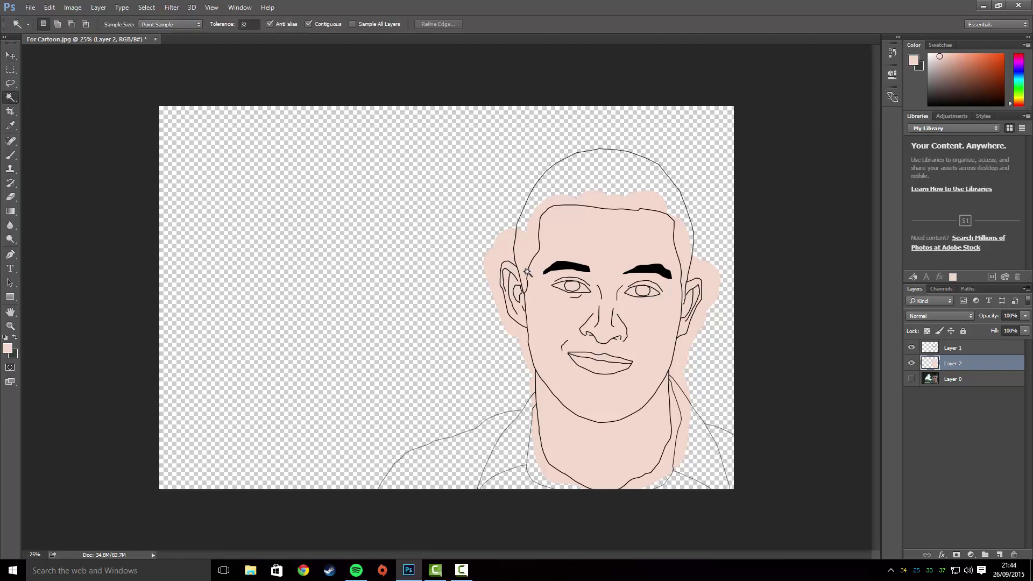
{"action": "left_click", "coordinate": [937, 346]}
{"action": "left_click", "coordinate": [729, 197]}
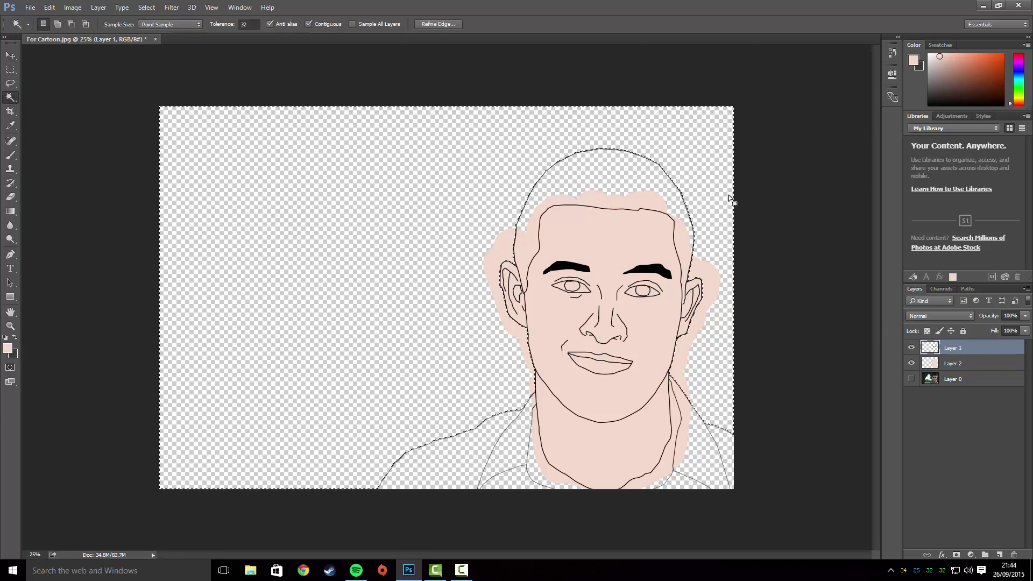
{"action": "left_click", "coordinate": [10, 197]}
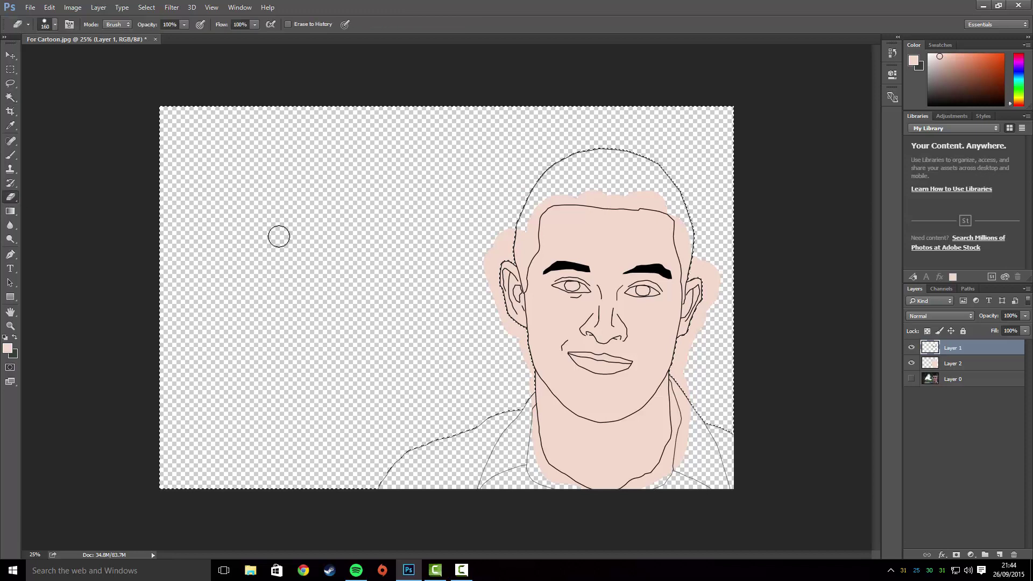
{"action": "left_click", "coordinate": [925, 368]}
{"action": "left_click_drag", "start_coordinate": [710, 267], "coordinate": [676, 378]}
{"action": "mouse_move", "coordinate": [708, 262]}
{"action": "left_mouse_down"}
{"action": "mouse_move", "coordinate": [724, 284]}
{"action": "mouse_move", "coordinate": [715, 303]}
{"action": "left_mouse_up"}
{"action": "mouse_move", "coordinate": [495, 252]}
{"action": "left_mouse_down"}
{"action": "mouse_move", "coordinate": [502, 290]}
{"action": "mouse_move", "coordinate": [495, 283]}
{"action": "mouse_move", "coordinate": [503, 315]}
{"action": "mouse_move", "coordinate": [477, 254]}
{"action": "mouse_move", "coordinate": [531, 393]}
{"action": "left_mouse_up"}
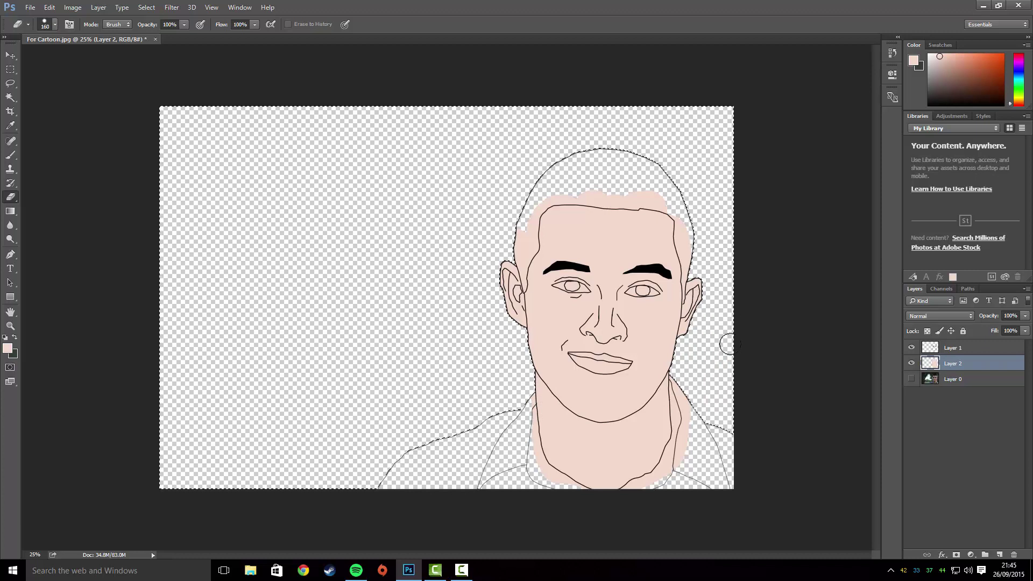
{"action": "key", "text": "ctrl+d"}
Show only the photo layer and set the foreground color to 151314 for the hair
{"action": "left_click", "coordinate": [911, 363]}
{"action": "left_click", "coordinate": [912, 347]}
{"action": "left_click", "coordinate": [914, 380]}
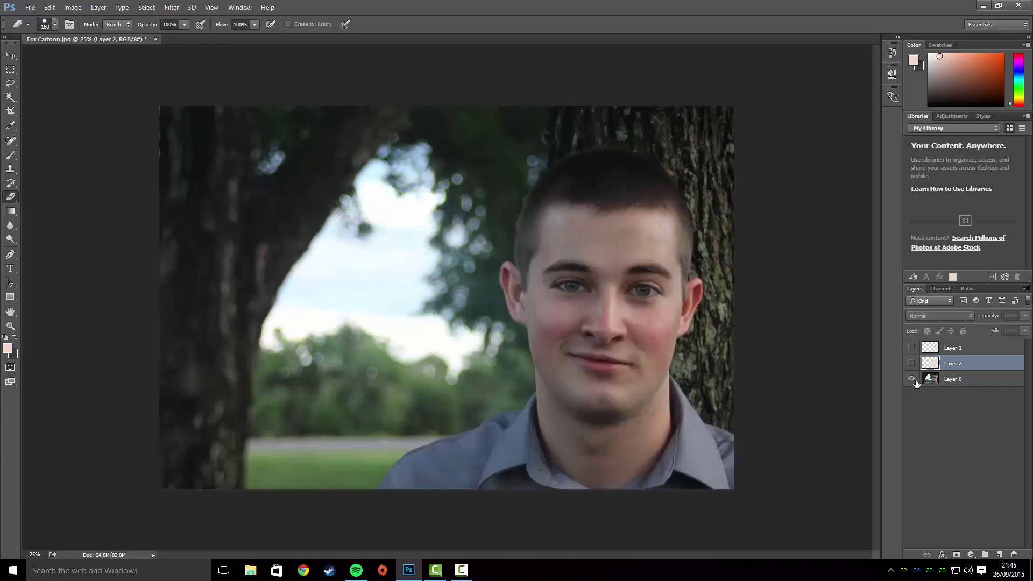
{"action": "left_click", "coordinate": [7, 348]}
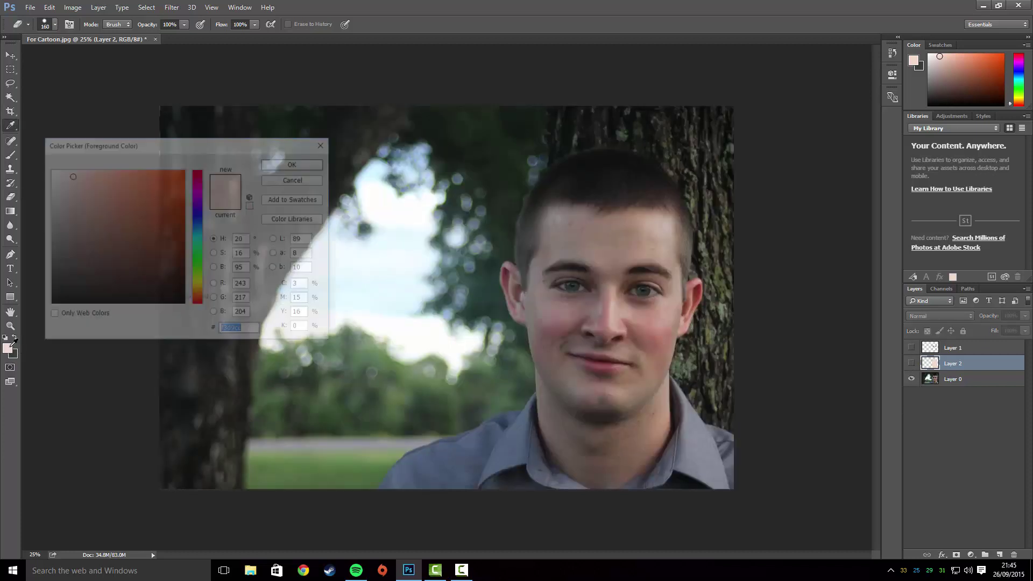
{"action": "type", "text": "151314"}
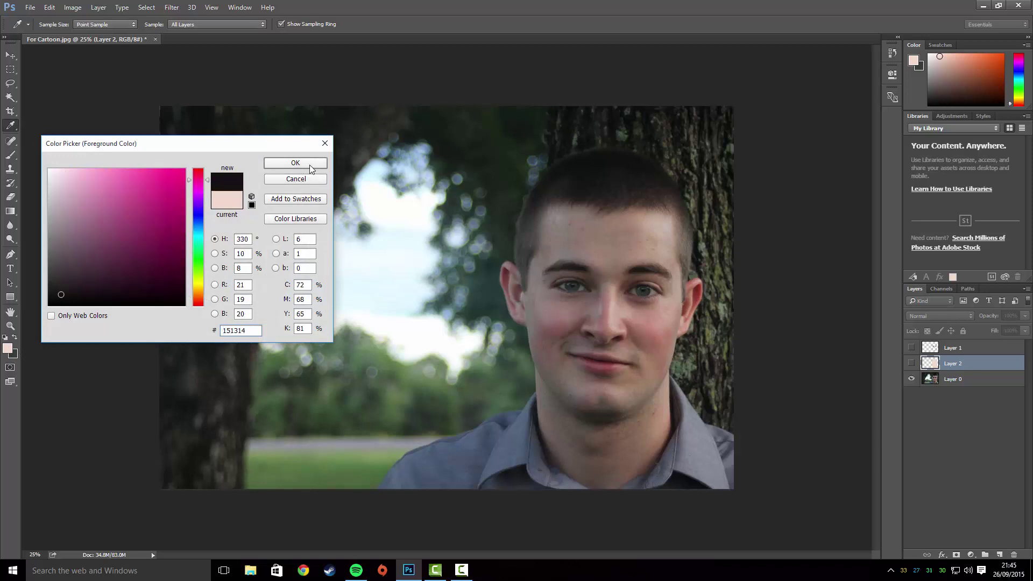
{"action": "left_click", "coordinate": [296, 163]}
{"action": "key", "text": "e"}
Hide the photo layer and make the skin and line art layers visible again
{"action": "left_click", "coordinate": [912, 379]}
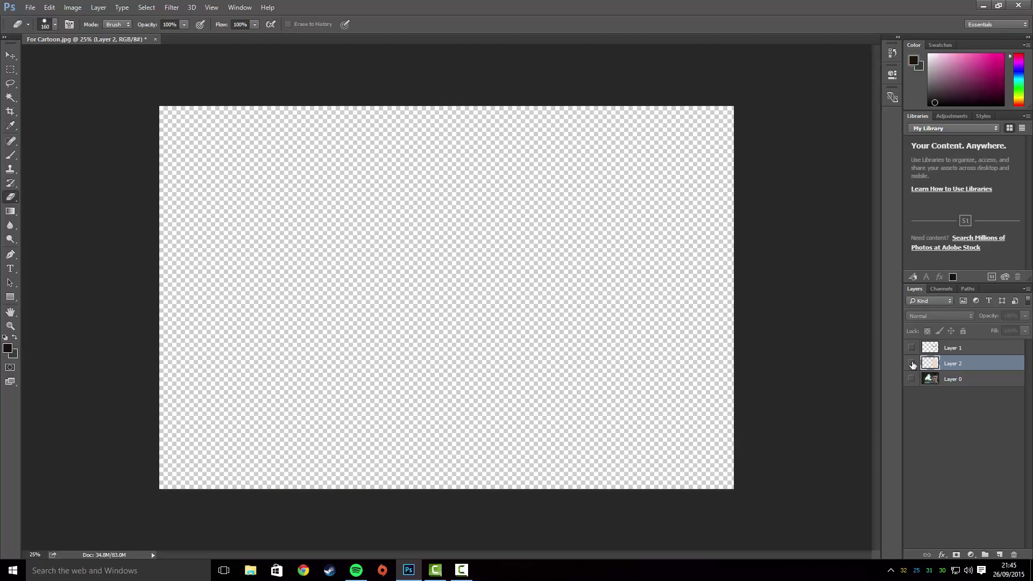
{"action": "left_click", "coordinate": [911, 364]}
{"action": "left_click", "coordinate": [912, 348]}
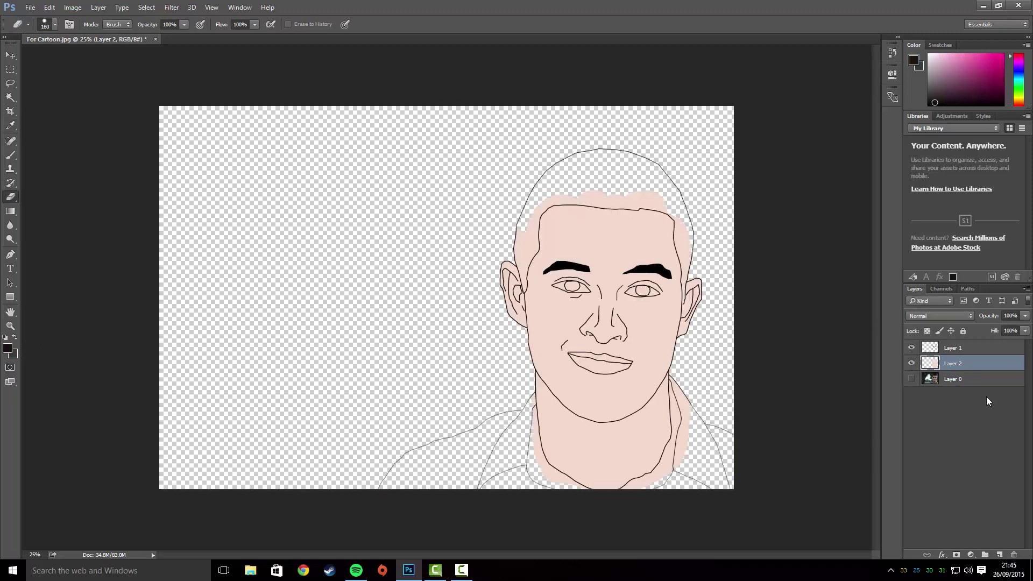
Paint the hair area in 151314 with a 297 px hard brush on a new layer between the line art and the skin
{"action": "left_click", "coordinate": [1004, 555]}
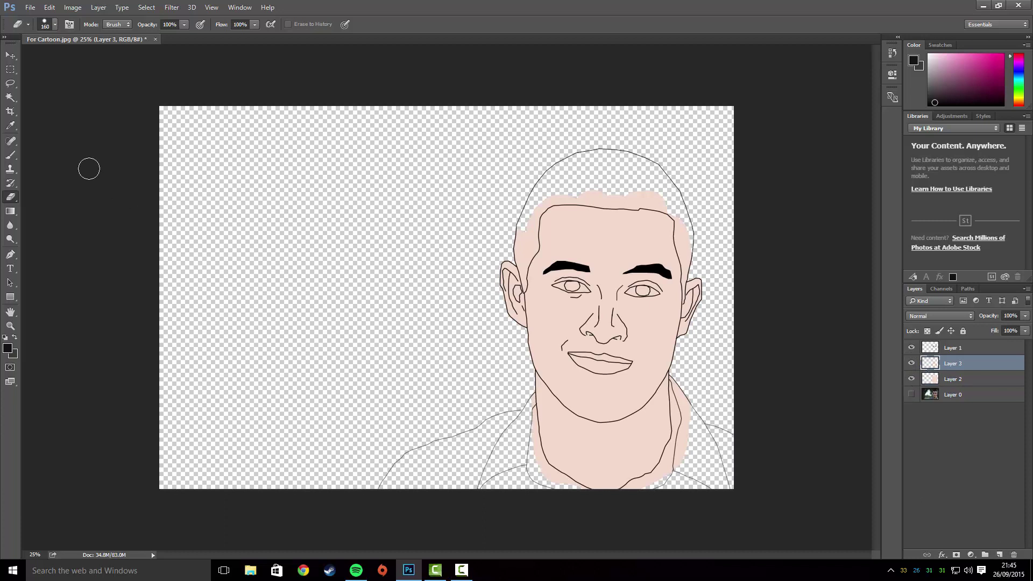
{"action": "left_click", "coordinate": [11, 155]}
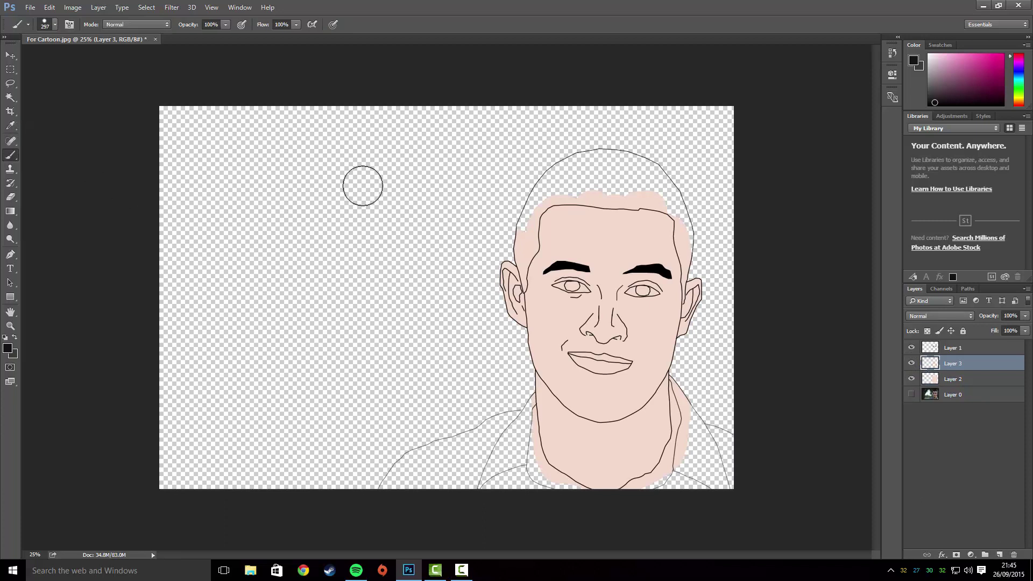
{"action": "mouse_move", "coordinate": [551, 203]}
{"action": "left_mouse_down"}
{"action": "mouse_move", "coordinate": [607, 185]}
{"action": "mouse_move", "coordinate": [598, 185]}
{"action": "mouse_move", "coordinate": [600, 165]}
{"action": "mouse_move", "coordinate": [572, 164]}
{"action": "mouse_move", "coordinate": [575, 181]}
{"action": "mouse_move", "coordinate": [661, 172]}
{"action": "mouse_move", "coordinate": [616, 189]}
{"action": "mouse_move", "coordinate": [643, 192]}
{"action": "mouse_move", "coordinate": [601, 192]}
{"action": "mouse_move", "coordinate": [676, 191]}
{"action": "mouse_move", "coordinate": [680, 247]}
{"action": "left_mouse_up"}
{"action": "left_click_drag", "start_coordinate": [549, 193], "coordinate": [517, 253]}
Paint both sideburns down beside the ears on the hair layer with a 49 px brush
{"action": "left_click", "coordinate": [49, 25]}
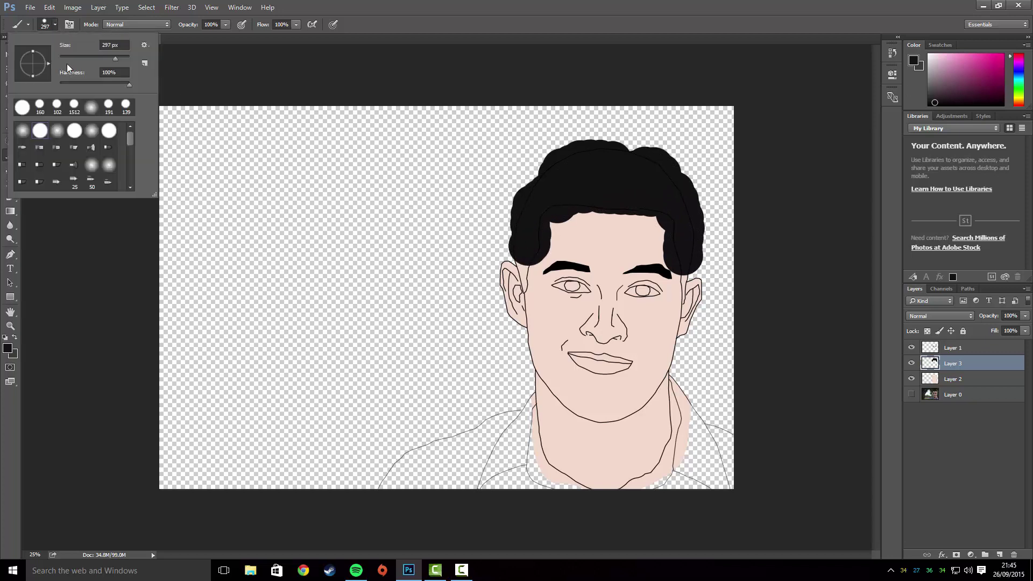
{"action": "left_click", "coordinate": [469, 211]}
{"action": "scroll", "coordinate": [468, 211], "scroll_direction": "up", "scroll_amount": 5}
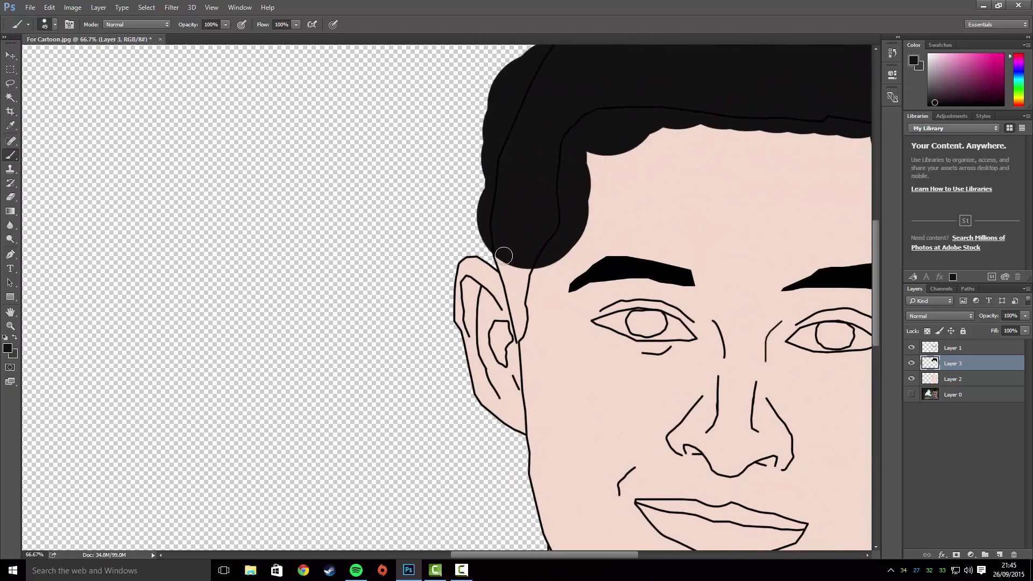
{"action": "mouse_move", "coordinate": [504, 256]}
{"action": "left_mouse_down"}
{"action": "mouse_move", "coordinate": [515, 289]}
{"action": "mouse_move", "coordinate": [525, 264]}
{"action": "mouse_move", "coordinate": [509, 268]}
{"action": "mouse_move", "coordinate": [519, 329]}
{"action": "mouse_move", "coordinate": [525, 289]}
{"action": "mouse_move", "coordinate": [517, 338]}
{"action": "left_mouse_up"}
{"action": "left_click_drag", "start_coordinate": [693, 312], "coordinate": [276, 291]}
{"action": "left_click_drag", "start_coordinate": [532, 272], "coordinate": [523, 337]}
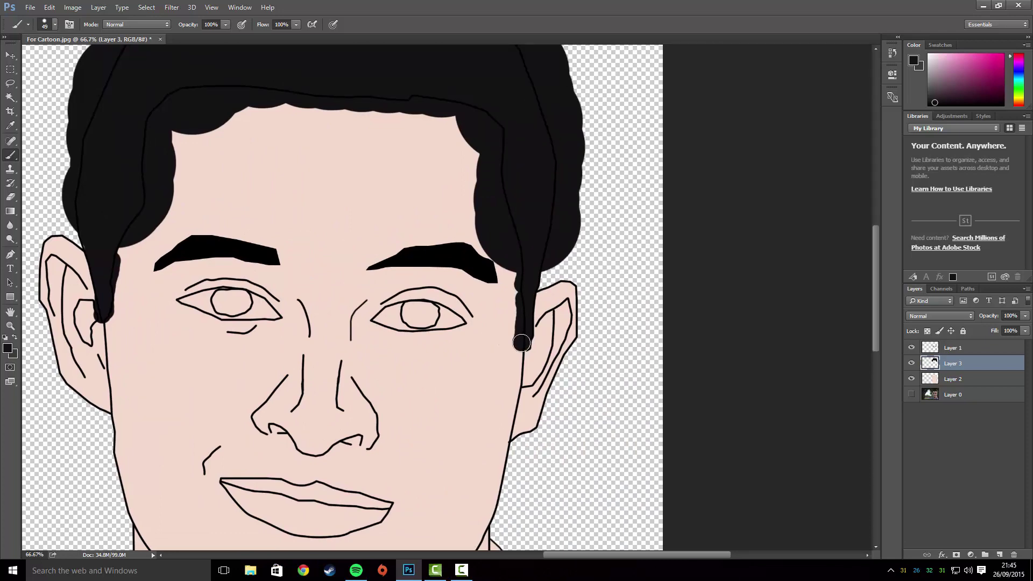
Select the area outside the figure on the line art layer, erase the hair overspill around the head on Layer 3, and deselect
{"action": "key", "text": "ctrl+minus"}
{"action": "key", "text": "ctrl+minus"}
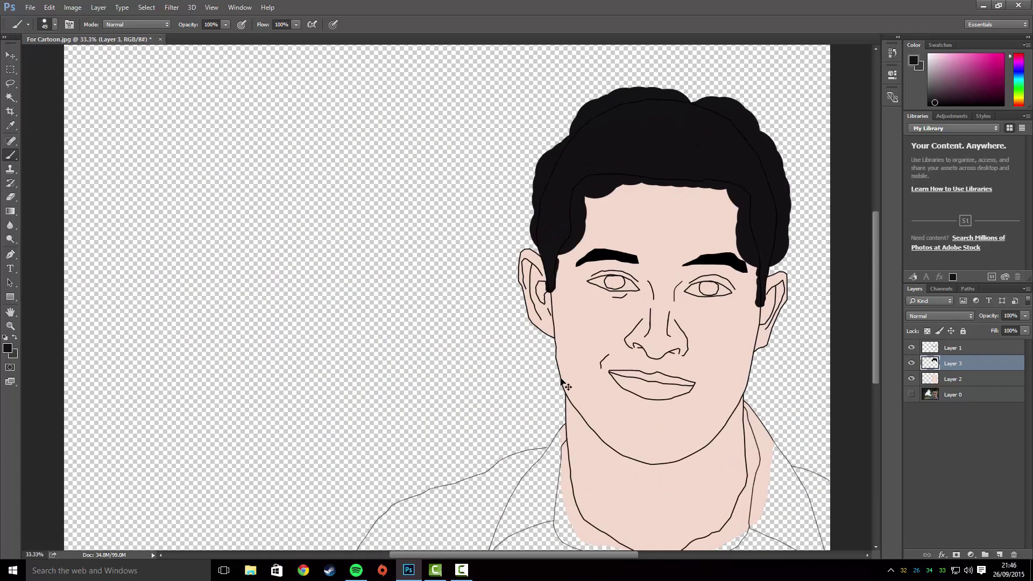
{"action": "left_click", "coordinate": [11, 97]}
{"action": "left_click", "coordinate": [992, 350]}
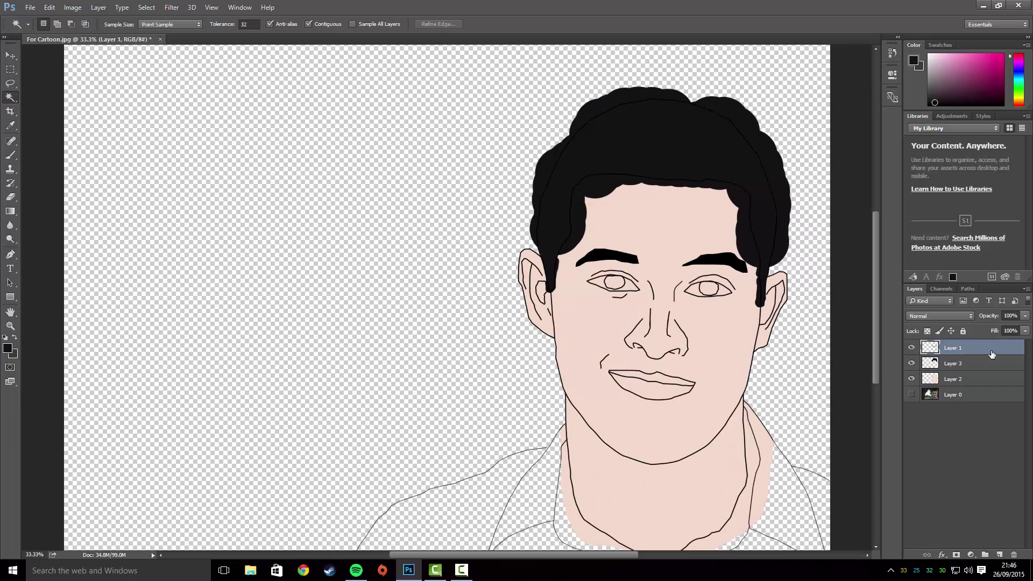
{"action": "left_click", "coordinate": [449, 159]}
{"action": "left_click", "coordinate": [10, 197]}
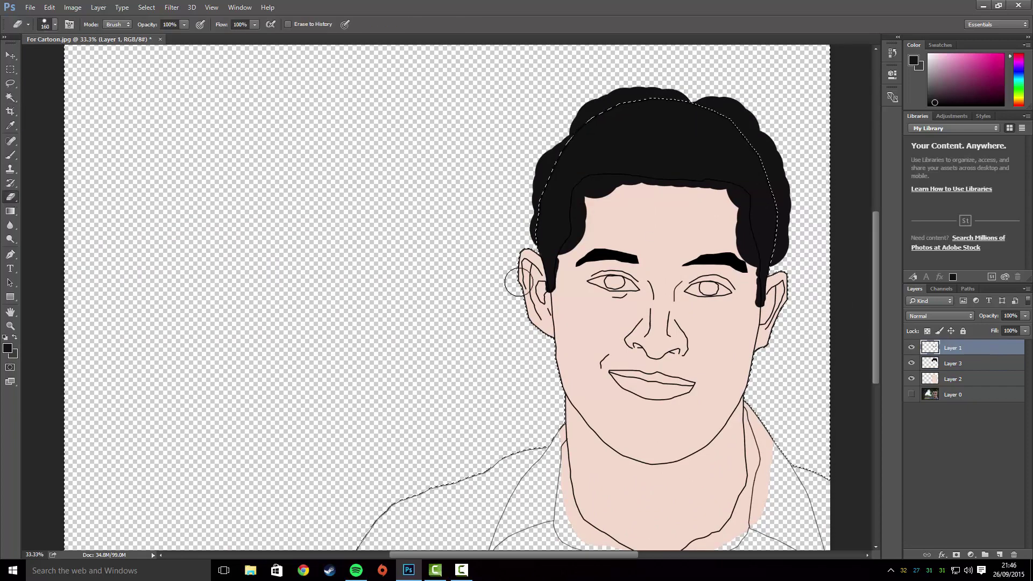
{"action": "left_click", "coordinate": [969, 365]}
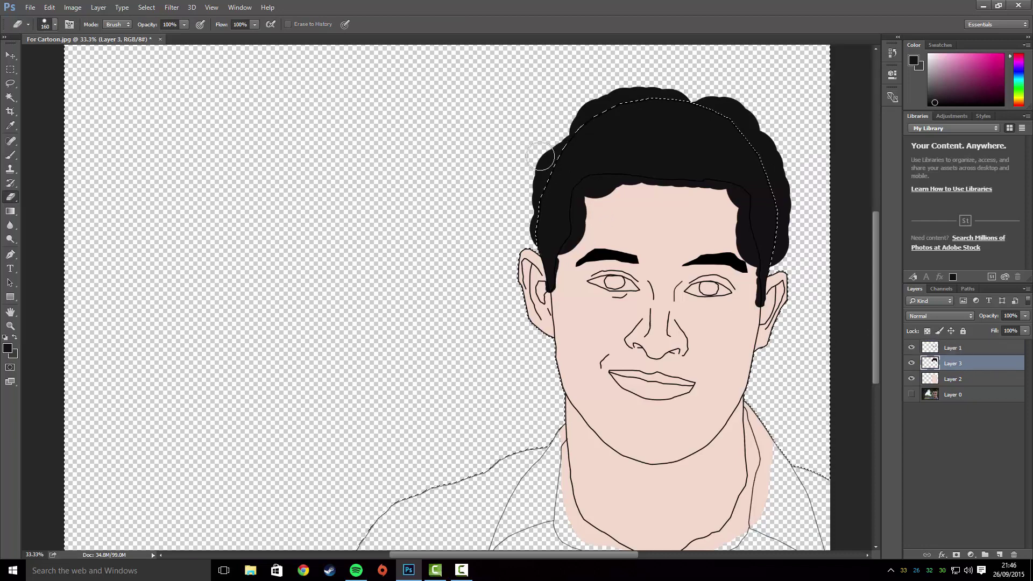
{"action": "mouse_move", "coordinate": [541, 156]}
{"action": "left_mouse_down"}
{"action": "mouse_move", "coordinate": [528, 234]}
{"action": "mouse_move", "coordinate": [506, 267]}
{"action": "mouse_move", "coordinate": [511, 205]}
{"action": "mouse_move", "coordinate": [544, 145]}
{"action": "mouse_move", "coordinate": [531, 182]}
{"action": "mouse_move", "coordinate": [599, 90]}
{"action": "mouse_move", "coordinate": [700, 89]}
{"action": "mouse_move", "coordinate": [782, 111]}
{"action": "mouse_move", "coordinate": [751, 104]}
{"action": "mouse_move", "coordinate": [782, 219]}
{"action": "mouse_move", "coordinate": [764, 267]}
{"action": "mouse_move", "coordinate": [788, 288]}
{"action": "left_mouse_up"}
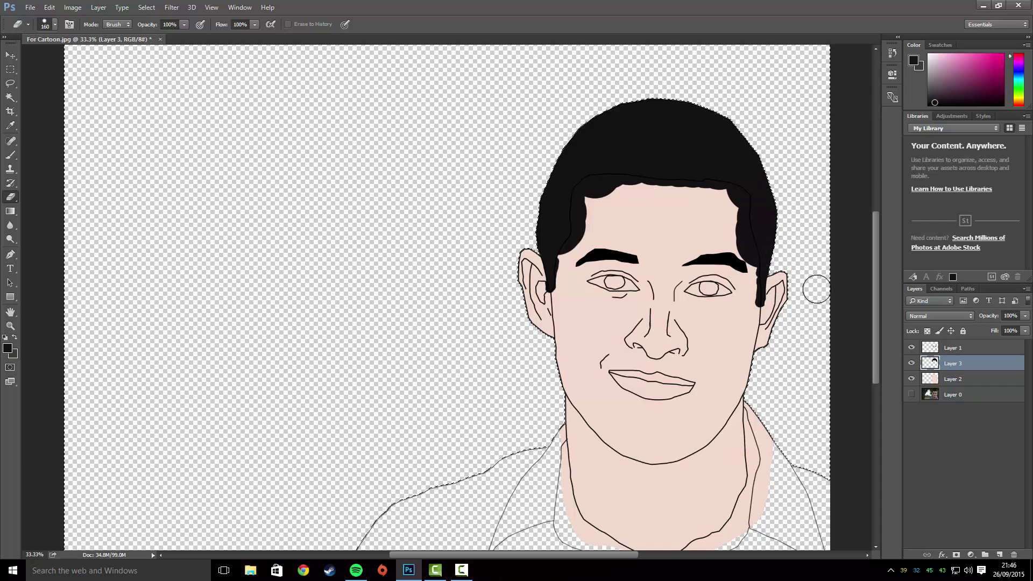
{"action": "key", "text": "ctrl+d"}
Select the face area on the line art layer, erase the hair overlapping the forehead and temples on Layer 3, and deselect
{"action": "left_click", "coordinate": [10, 97]}
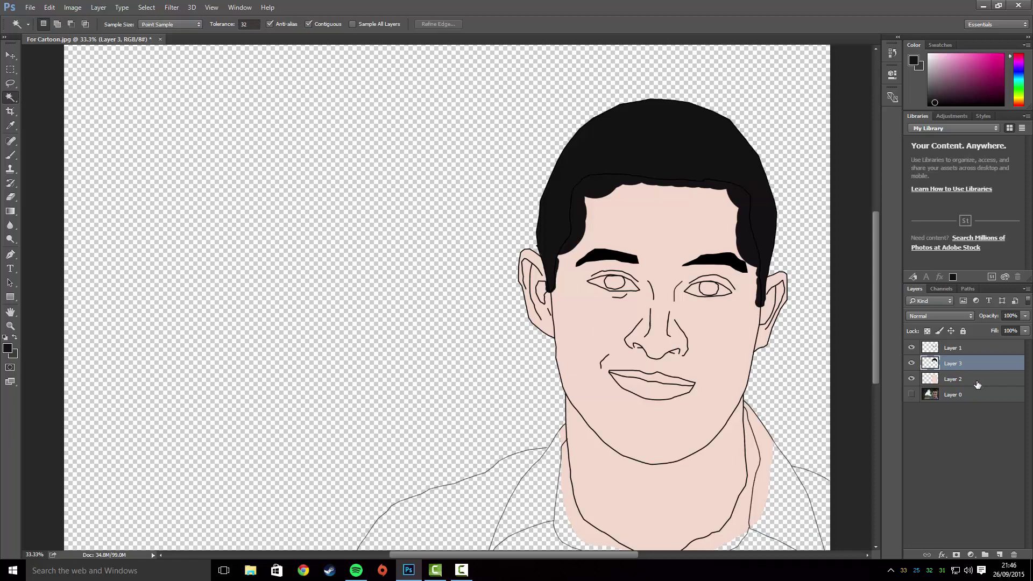
{"action": "left_click", "coordinate": [955, 349]}
{"action": "left_click", "coordinate": [703, 237]}
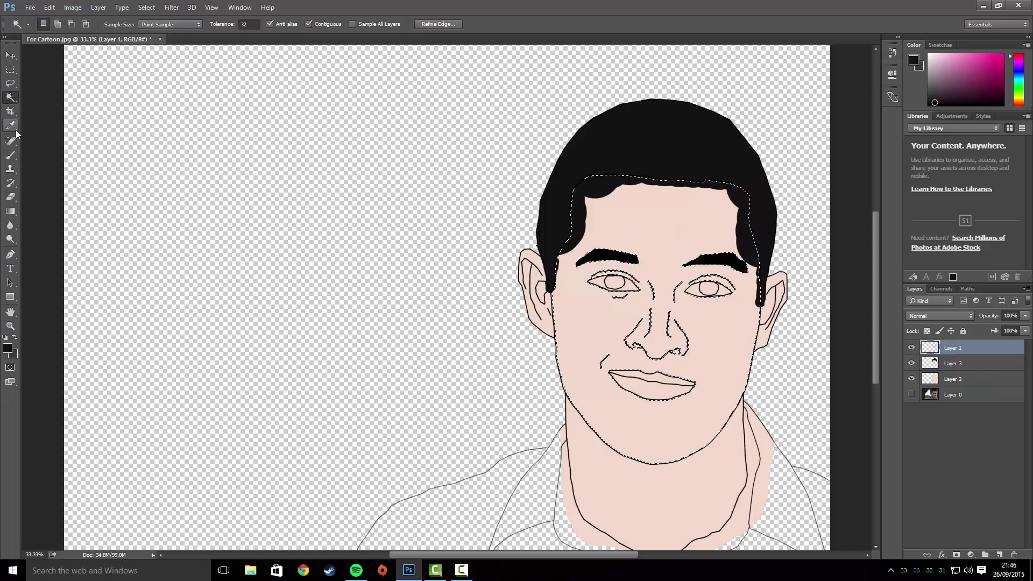
{"action": "left_click", "coordinate": [10, 197]}
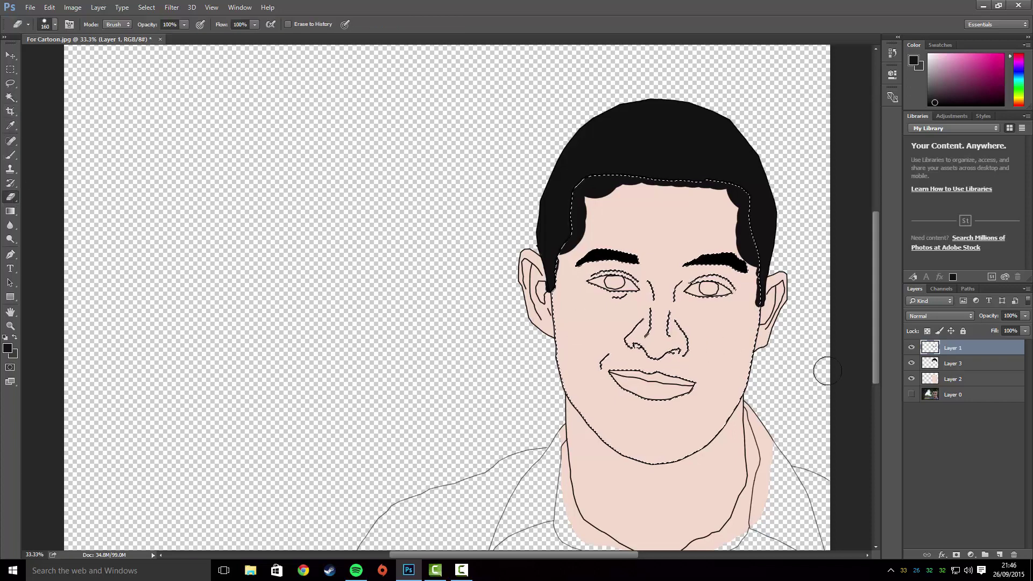
{"action": "left_click", "coordinate": [953, 364]}
{"action": "mouse_move", "coordinate": [727, 236]}
{"action": "left_mouse_down"}
{"action": "mouse_move", "coordinate": [753, 318]}
{"action": "mouse_move", "coordinate": [746, 235]}
{"action": "mouse_move", "coordinate": [723, 187]}
{"action": "mouse_move", "coordinate": [616, 183]}
{"action": "mouse_move", "coordinate": [592, 193]}
{"action": "mouse_move", "coordinate": [557, 257]}
{"action": "left_mouse_up"}
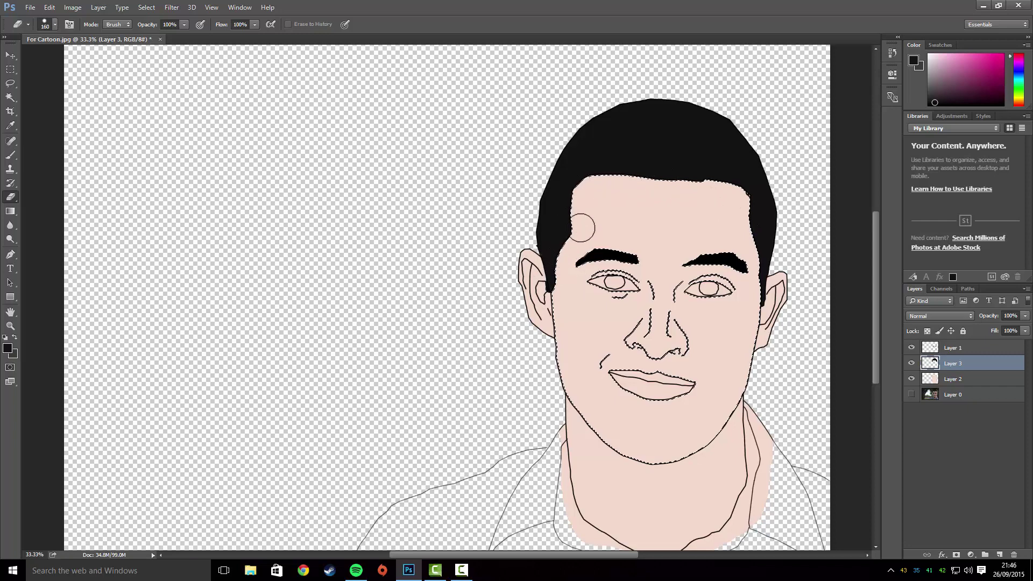
{"action": "key", "text": "ctrl+d"}
Erase the stray hair speck above the ear on the left side of the image with a 26 px eraser
{"action": "key", "text": "ctrl+plus"}
{"action": "key", "text": "ctrl+plus"}
{"action": "key", "text": "ctrl+plus"}
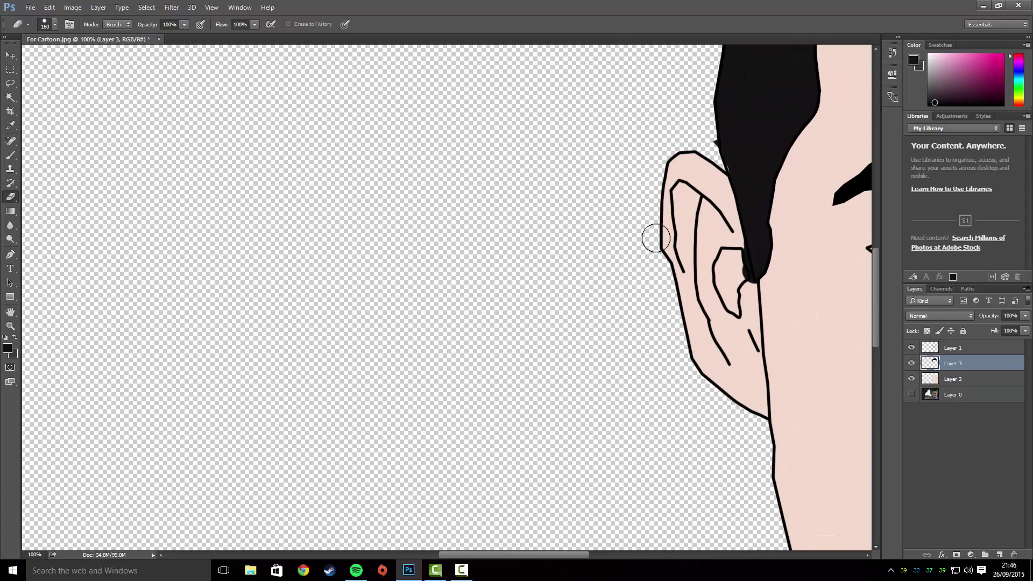
{"action": "left_click_drag", "start_coordinate": [543, 182], "coordinate": [332, 258]}
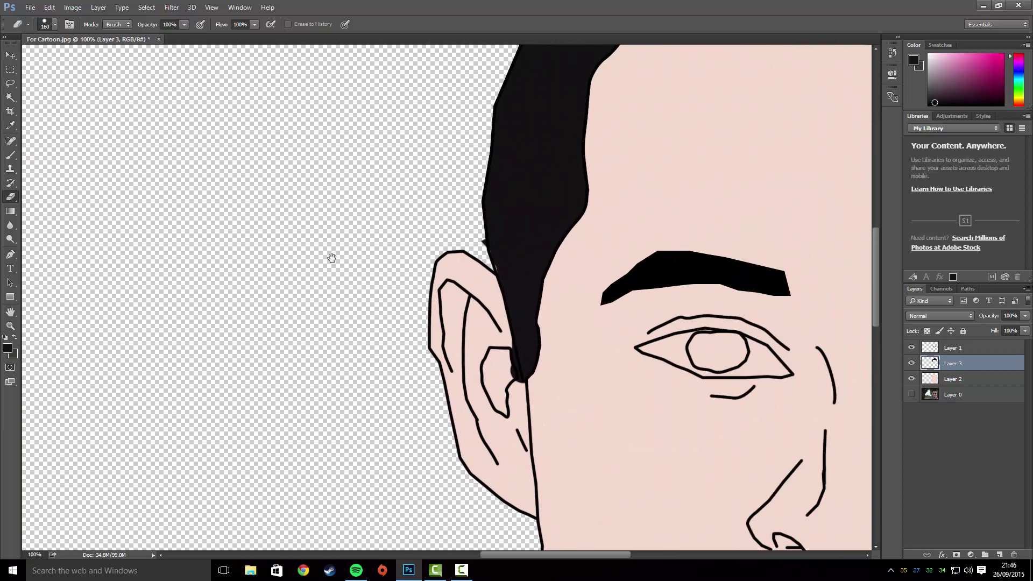
{"action": "left_click", "coordinate": [54, 25]}
{"action": "left_click", "coordinate": [70, 57]}
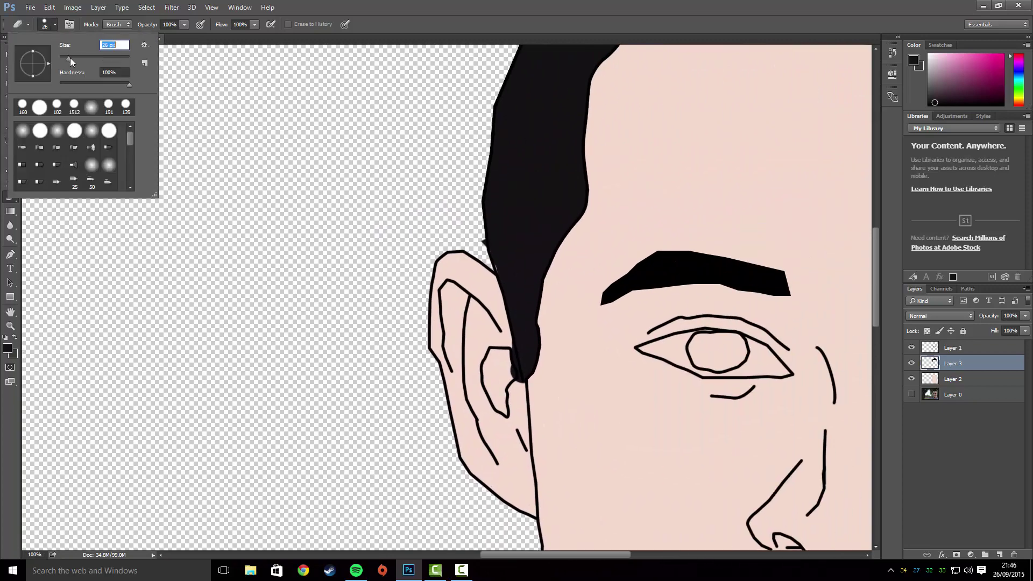
{"action": "left_click", "coordinate": [478, 244]}
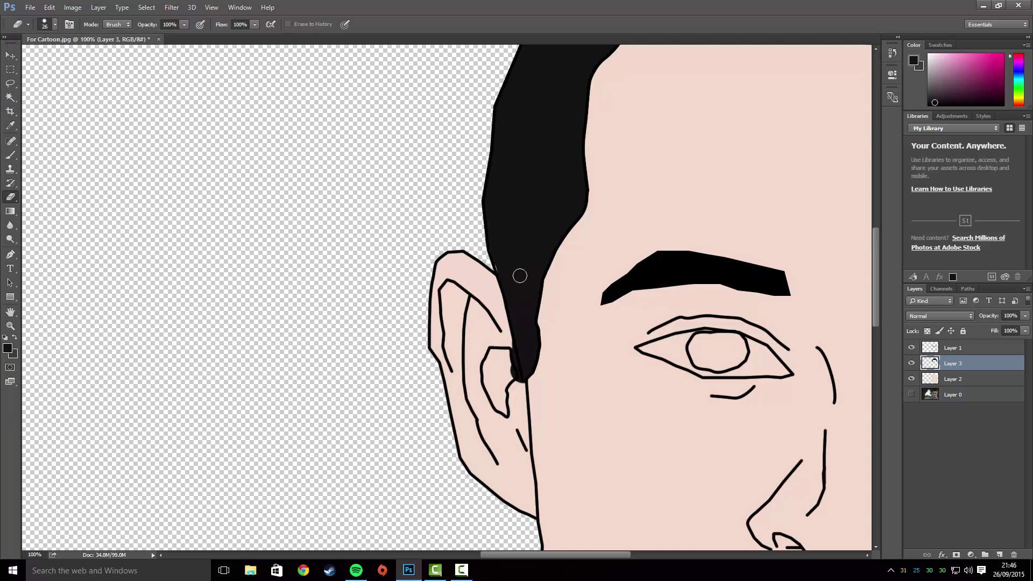
Select the outer part of the same ear on the line art layer with the Magic Wand
{"action": "key", "text": "ctrl+minus"}
{"action": "key", "text": "ctrl+minus"}
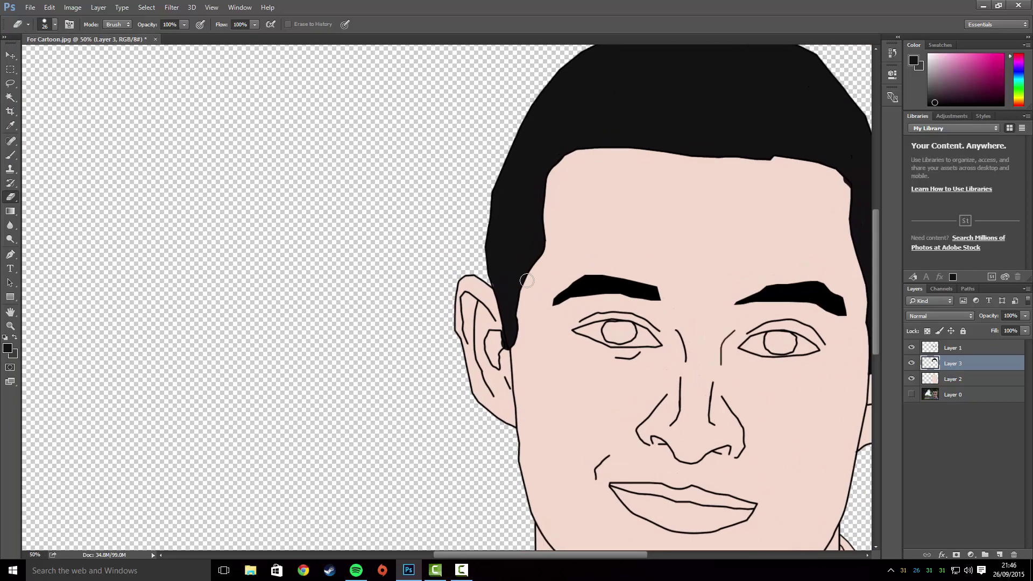
{"action": "key", "text": "ctrl+plus"}
{"action": "left_click", "coordinate": [11, 96]}
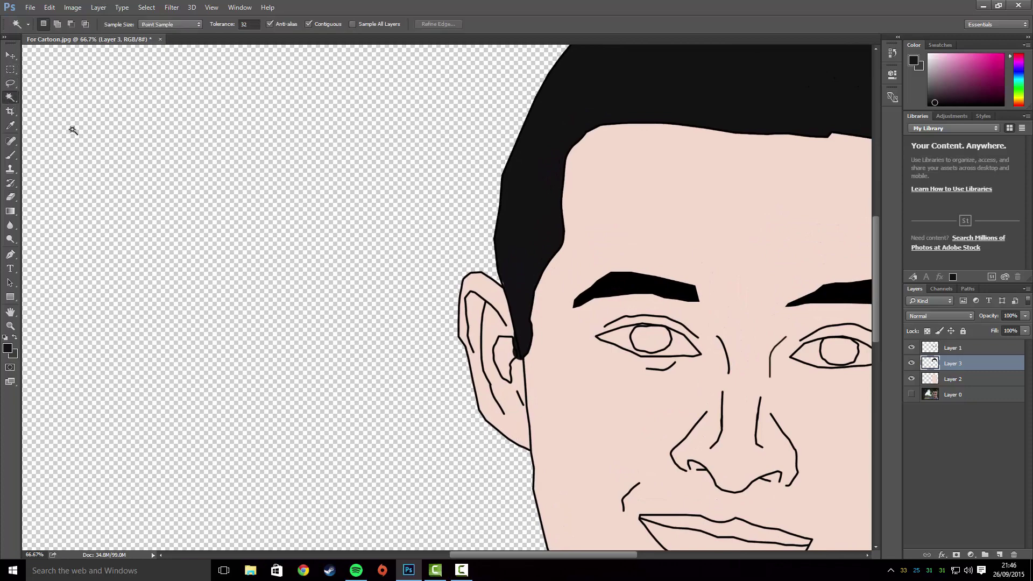
{"action": "left_click", "coordinate": [1003, 348]}
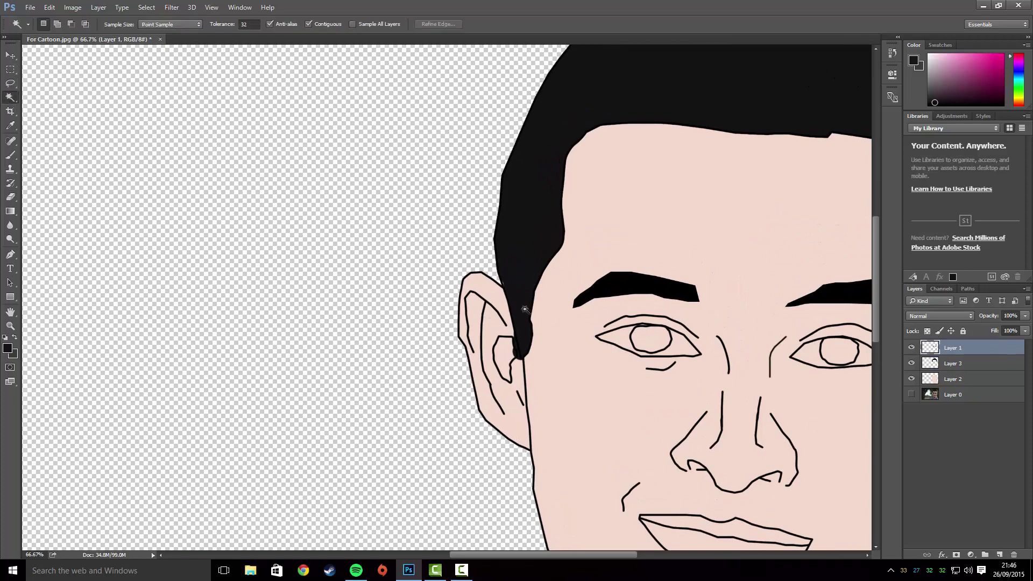
{"action": "left_click", "coordinate": [496, 300]}
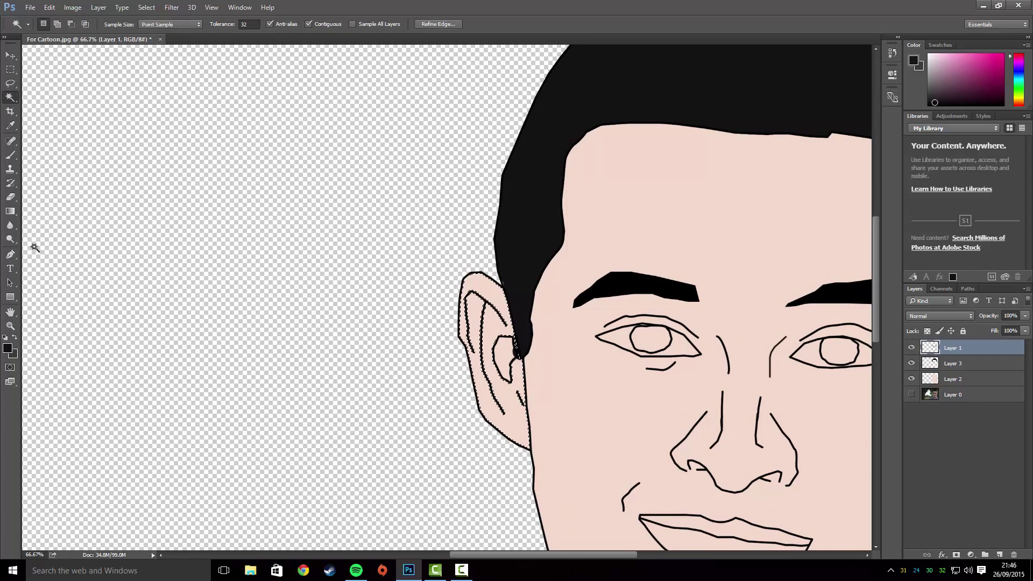
Set the foreground color to skin tone f3d9cc by sampling it from the face
{"action": "left_click", "coordinate": [13, 351]}
{"action": "left_click", "coordinate": [558, 241]}
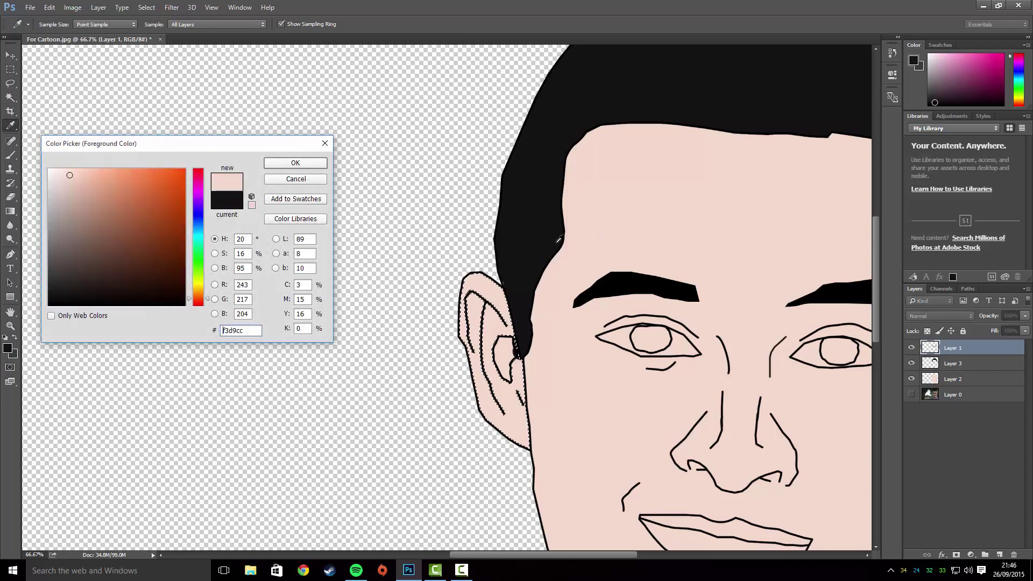
{"action": "left_click", "coordinate": [300, 163]}
Touch up the ear beside the sideburn on the image's left with the skin-tone brush inside the selection, and deselect
{"action": "left_click", "coordinate": [10, 156]}
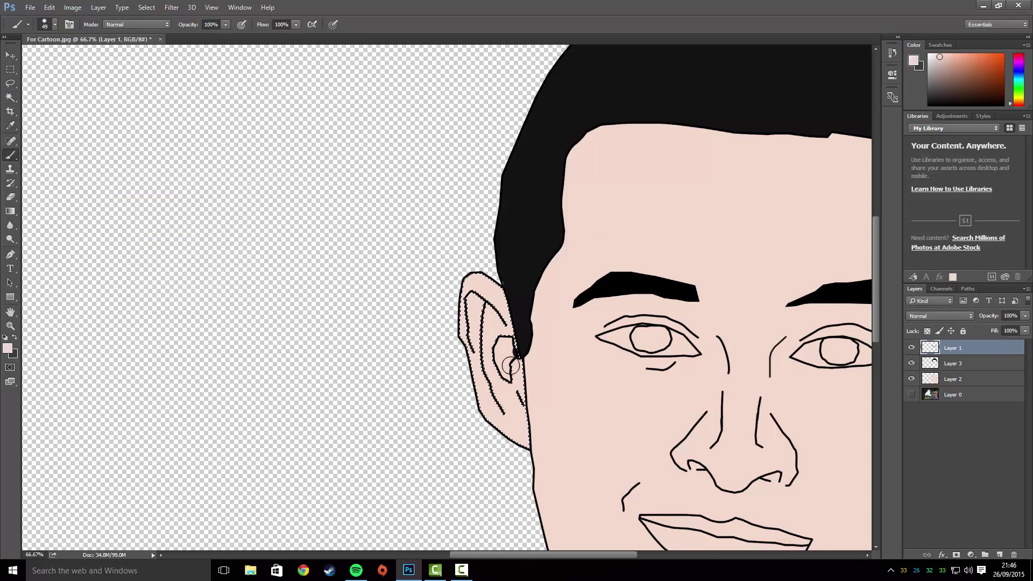
{"action": "left_click", "coordinate": [11, 98]}
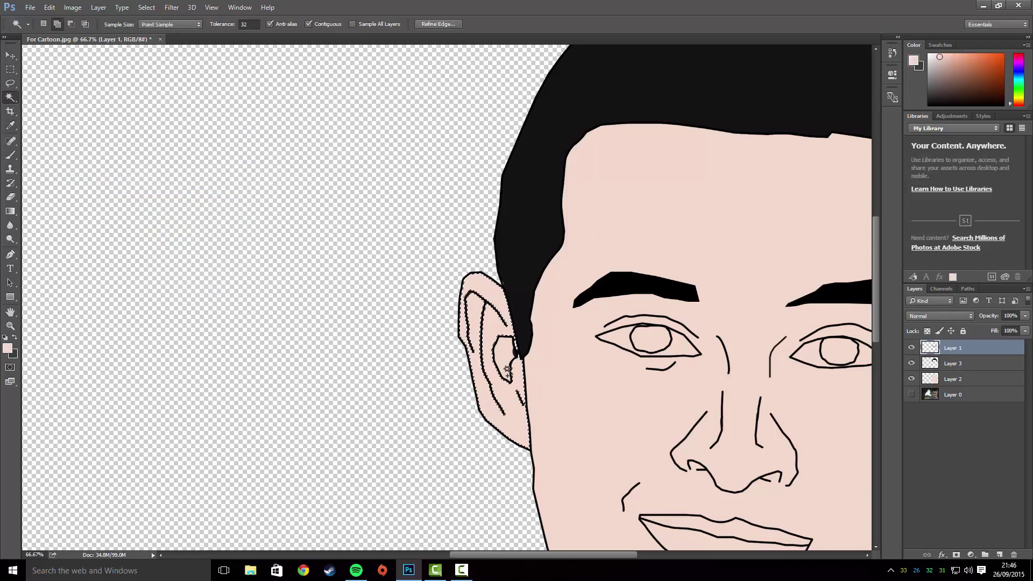
{"action": "left_click", "coordinate": [10, 156]}
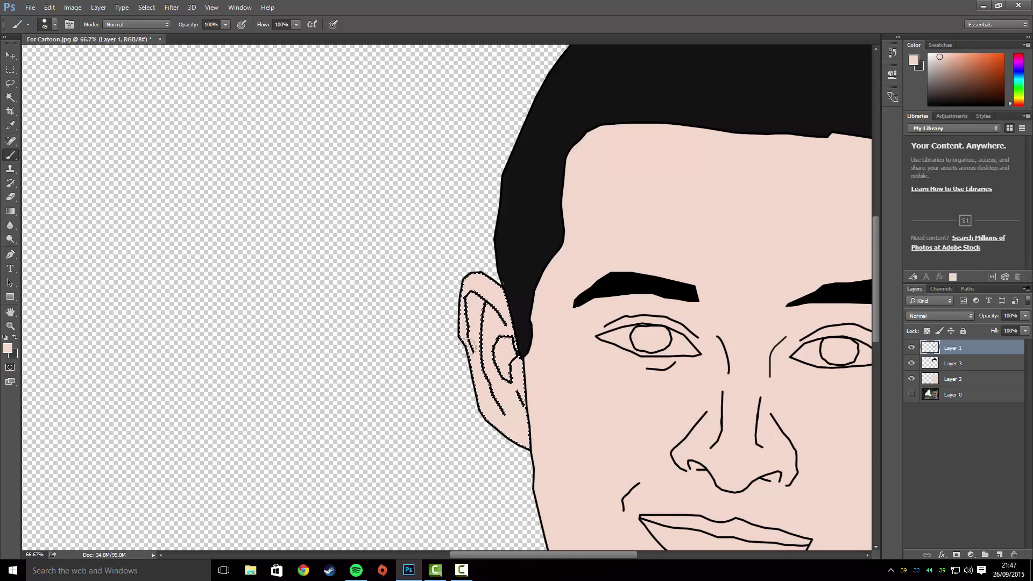
{"action": "key", "text": "ctrl+d"}
{"action": "key", "text": "ctrl+minus"}
{"action": "key", "text": "ctrl+minus"}
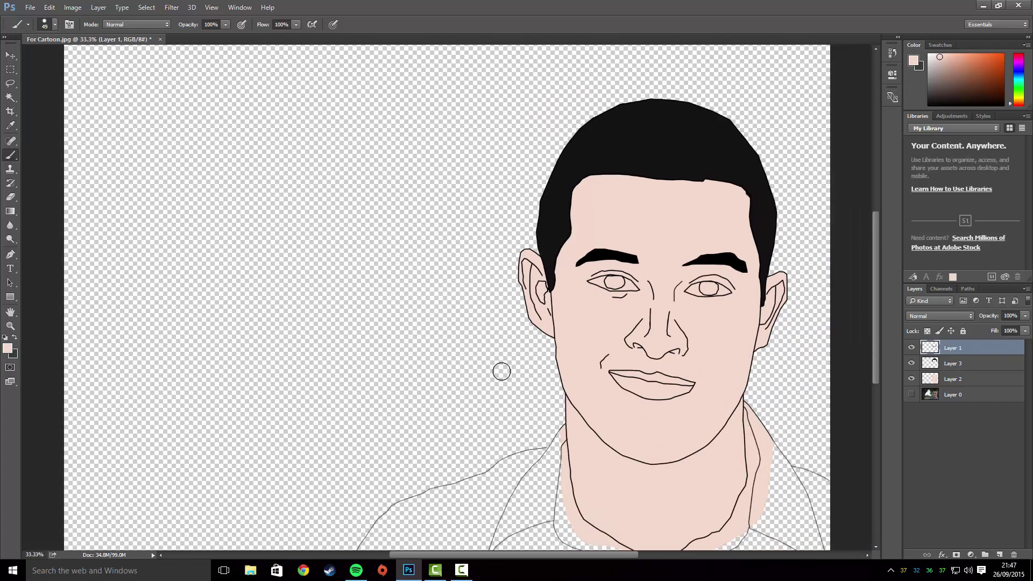
Create a new layer directly beneath the line art layer and set the foreground color to bright blue
{"action": "key", "text": "ctrl+minus"}
{"action": "key", "text": "ctrl+plus"}
{"action": "left_click", "coordinate": [964, 365]}
{"action": "left_click", "coordinate": [1000, 555]}
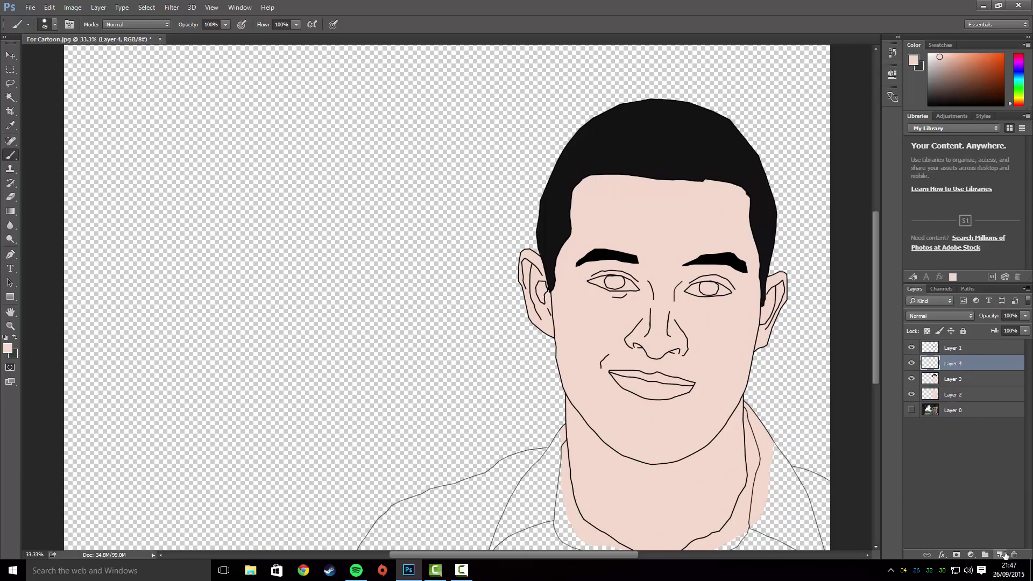
{"action": "left_click", "coordinate": [8, 348]}
{"action": "left_click_drag", "start_coordinate": [198, 221], "coordinate": [195, 227]}
{"action": "left_click", "coordinate": [171, 186]}
{"action": "left_click", "coordinate": [296, 163]}
Paint the whole shirt and collar blue on Layer 4 with a 250 px brush, going slightly over the outlines
{"action": "key", "text": "b"}
{"action": "left_click", "coordinate": [48, 24]}
{"action": "type", "text": "250"}
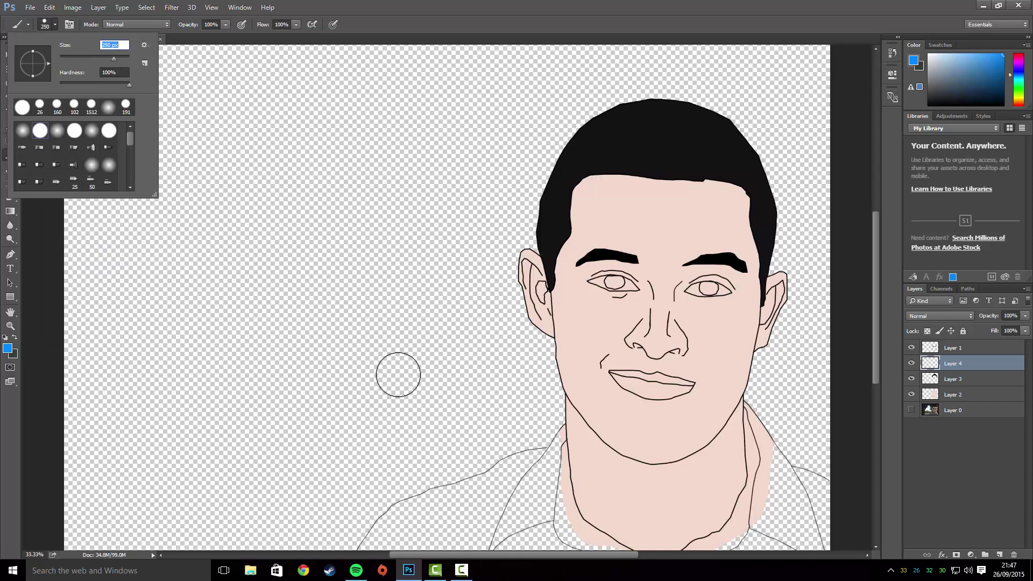
{"action": "mouse_move", "coordinate": [468, 512]}
{"action": "left_mouse_down"}
{"action": "mouse_move", "coordinate": [449, 521]}
{"action": "mouse_move", "coordinate": [409, 504]}
{"action": "mouse_move", "coordinate": [391, 535]}
{"action": "mouse_move", "coordinate": [362, 536]}
{"action": "mouse_move", "coordinate": [446, 523]}
{"action": "mouse_move", "coordinate": [467, 496]}
{"action": "mouse_move", "coordinate": [513, 477]}
{"action": "mouse_move", "coordinate": [546, 432]}
{"action": "mouse_move", "coordinate": [543, 477]}
{"action": "mouse_move", "coordinate": [508, 541]}
{"action": "mouse_move", "coordinate": [553, 536]}
{"action": "mouse_move", "coordinate": [564, 497]}
{"action": "mouse_move", "coordinate": [577, 523]}
{"action": "left_mouse_up"}
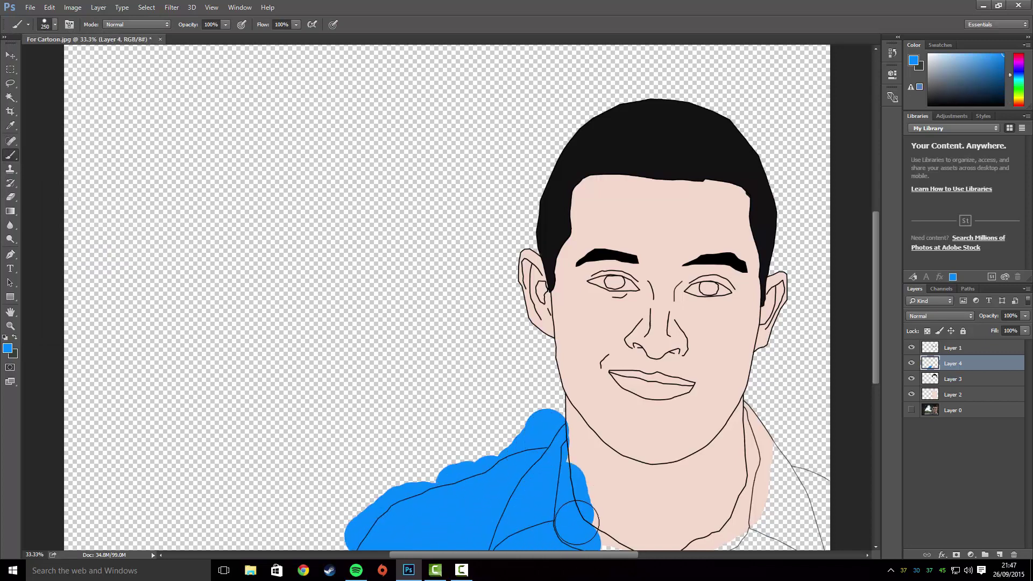
{"action": "key", "text": "ctrl+minus"}
{"action": "mouse_move", "coordinate": [532, 415]}
{"action": "left_mouse_down"}
{"action": "mouse_move", "coordinate": [574, 482]}
{"action": "mouse_move", "coordinate": [699, 475]}
{"action": "mouse_move", "coordinate": [732, 439]}
{"action": "mouse_move", "coordinate": [683, 387]}
{"action": "mouse_move", "coordinate": [677, 470]}
{"action": "left_mouse_up"}
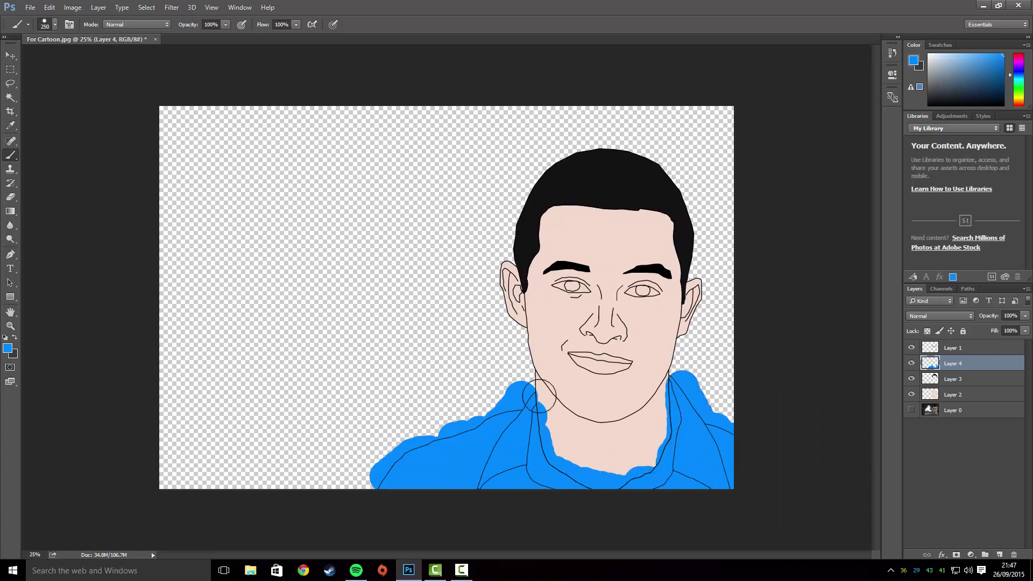
Select the background around the figure on Layer 1, erase the blue spill outside the shirt on Layer 4 at 359 px, and deselect
{"action": "left_click", "coordinate": [10, 97]}
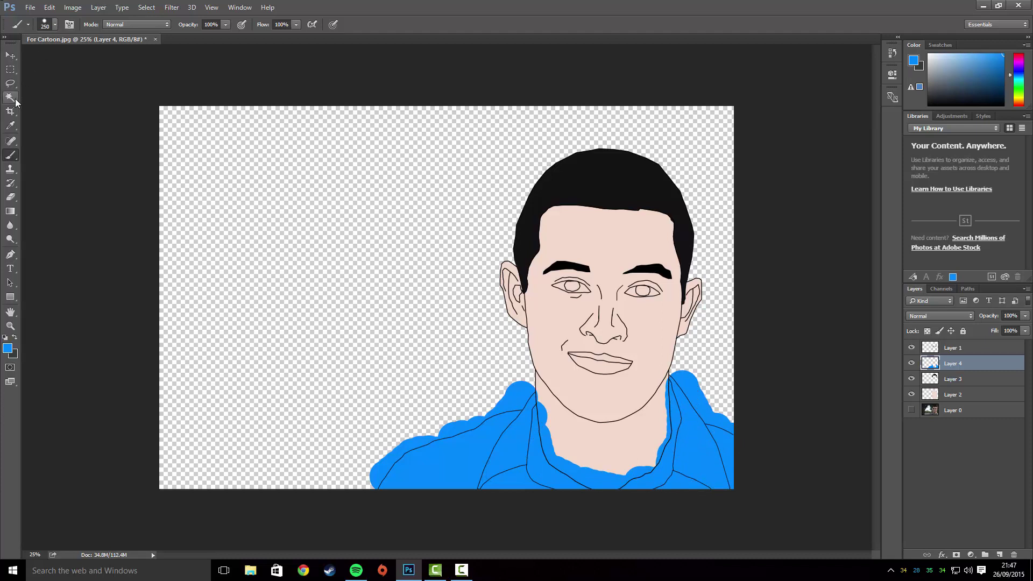
{"action": "left_click", "coordinate": [958, 348]}
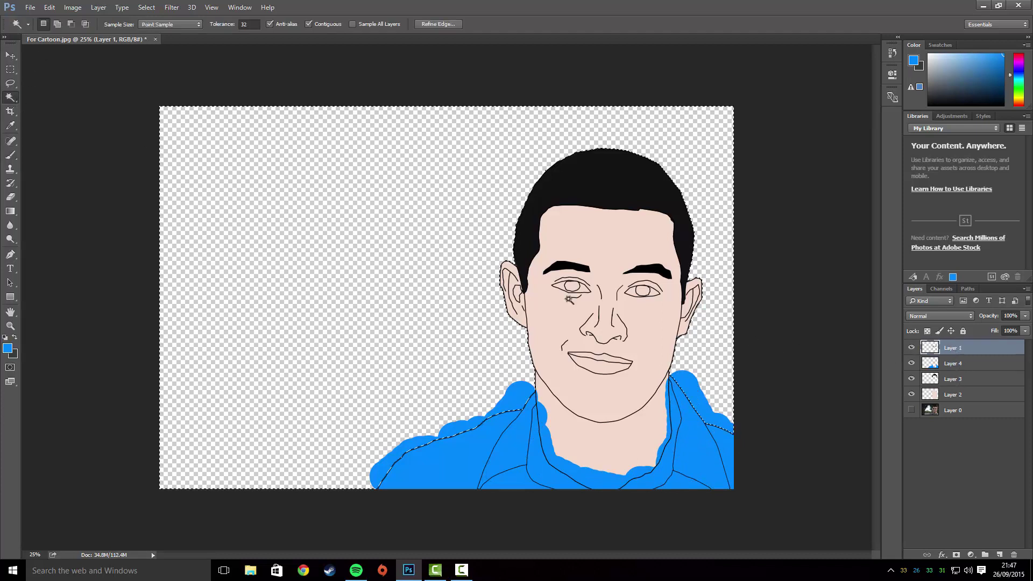
{"action": "left_click", "coordinate": [376, 258]}
{"action": "key", "text": "e"}
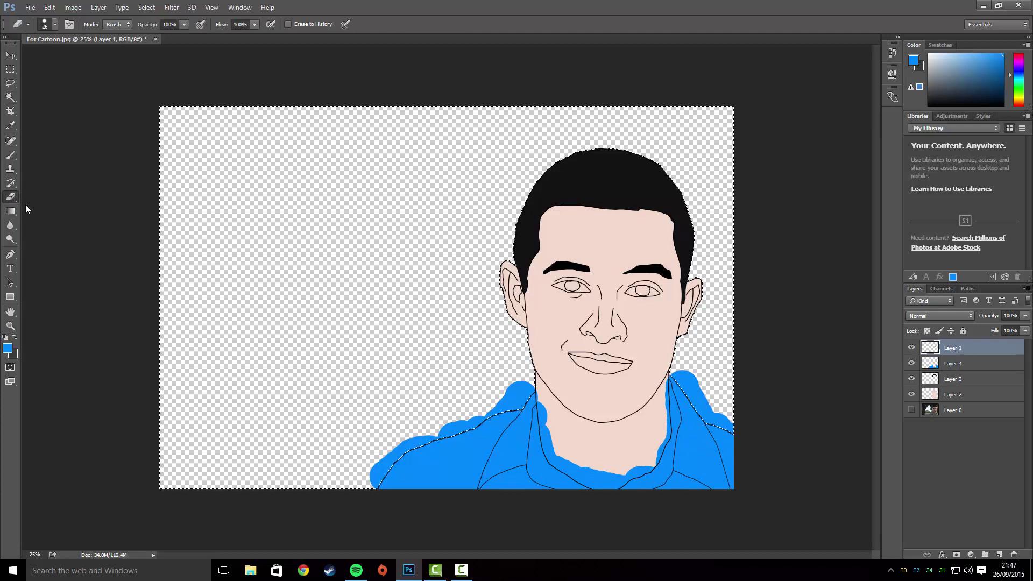
{"action": "left_click", "coordinate": [963, 365]}
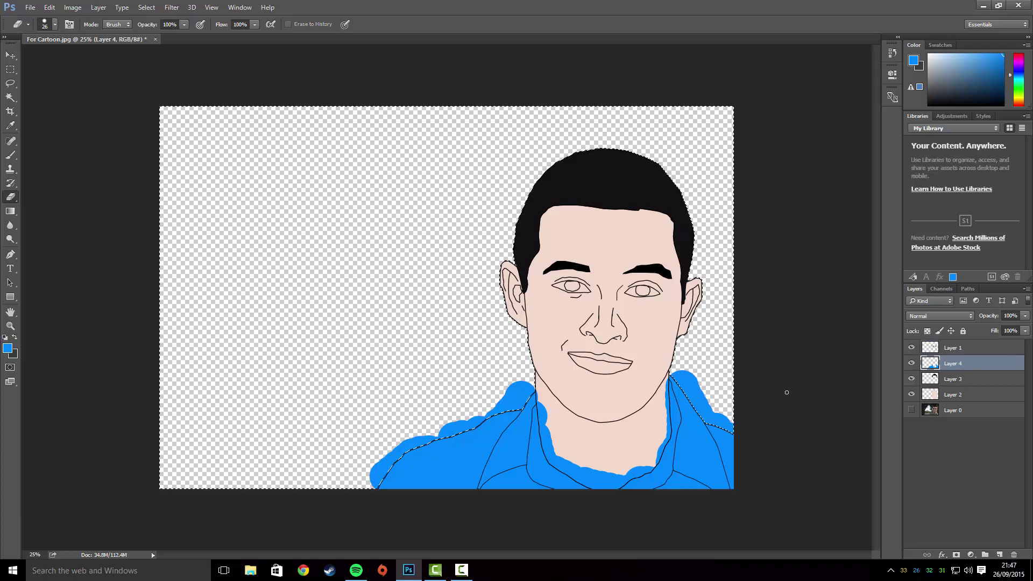
{"action": "left_click", "coordinate": [55, 25]}
{"action": "left_click_drag", "start_coordinate": [86, 56], "coordinate": [120, 59]}
{"action": "mouse_move", "coordinate": [425, 396]}
{"action": "left_mouse_down"}
{"action": "mouse_move", "coordinate": [446, 407]}
{"action": "mouse_move", "coordinate": [382, 465]}
{"action": "mouse_move", "coordinate": [354, 473]}
{"action": "mouse_move", "coordinate": [455, 440]}
{"action": "mouse_move", "coordinate": [519, 396]}
{"action": "mouse_move", "coordinate": [525, 407]}
{"action": "mouse_move", "coordinate": [589, 416]}
{"action": "mouse_move", "coordinate": [683, 407]}
{"action": "mouse_move", "coordinate": [696, 384]}
{"action": "mouse_move", "coordinate": [687, 380]}
{"action": "mouse_move", "coordinate": [709, 433]}
{"action": "mouse_move", "coordinate": [725, 388]}
{"action": "mouse_move", "coordinate": [752, 421]}
{"action": "left_mouse_up"}
{"action": "key", "text": "ctrl+d"}
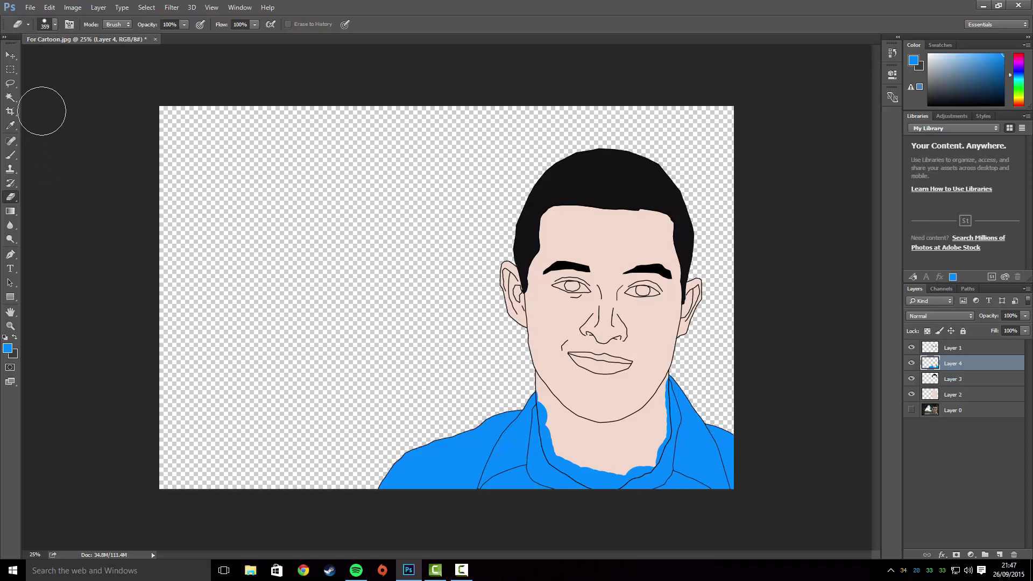
Select the neck area on Layer 1, erase the blue overlapping it on Layer 4, and deselect
{"action": "left_click", "coordinate": [10, 97]}
{"action": "left_click", "coordinate": [953, 350]}
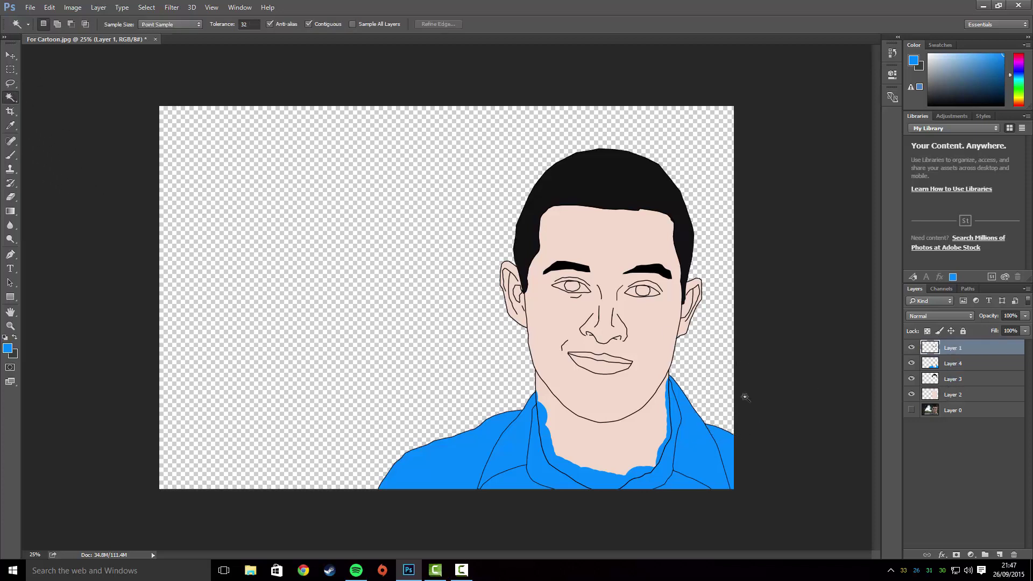
{"action": "left_click", "coordinate": [628, 435]}
{"action": "left_click", "coordinate": [10, 197]}
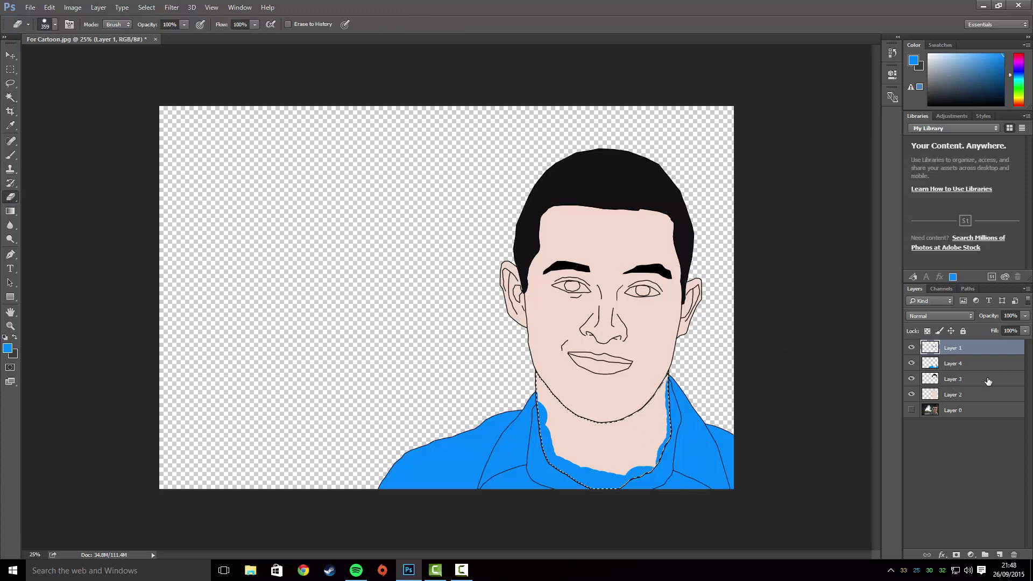
{"action": "left_click", "coordinate": [967, 365]}
{"action": "mouse_move", "coordinate": [670, 383]}
{"action": "left_mouse_down"}
{"action": "mouse_move", "coordinate": [626, 464]}
{"action": "mouse_move", "coordinate": [640, 467]}
{"action": "mouse_move", "coordinate": [563, 462]}
{"action": "mouse_move", "coordinate": [538, 420]}
{"action": "left_mouse_up"}
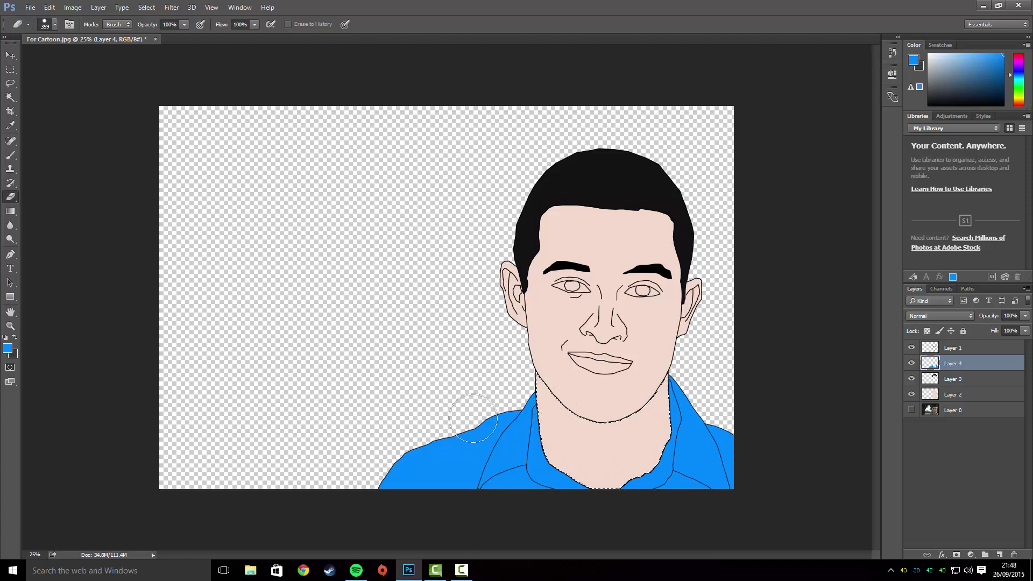
{"action": "key", "text": "ctrl+d"}
Add a new layer above the blue shirt layer and set the foreground color to white ffffff
{"action": "left_click", "coordinate": [10, 56]}
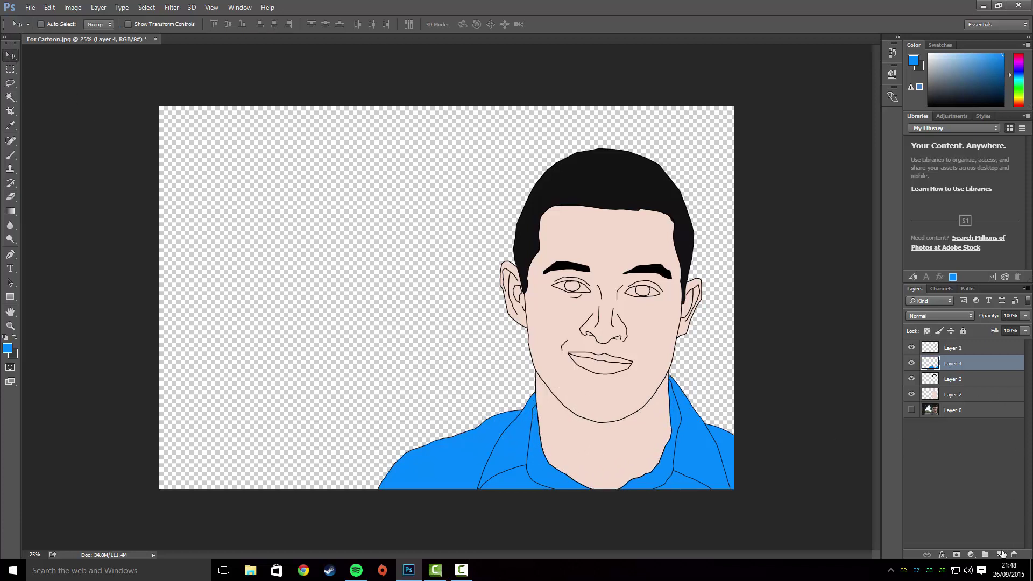
{"action": "left_click", "coordinate": [1001, 555]}
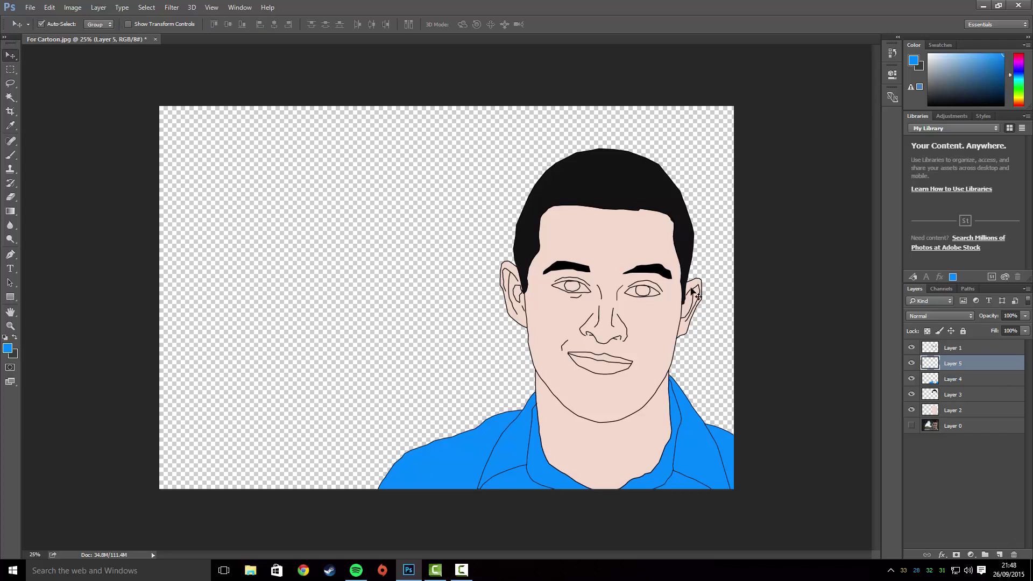
{"action": "key", "text": "ctrl+plus"}
{"action": "key", "text": "ctrl+plus"}
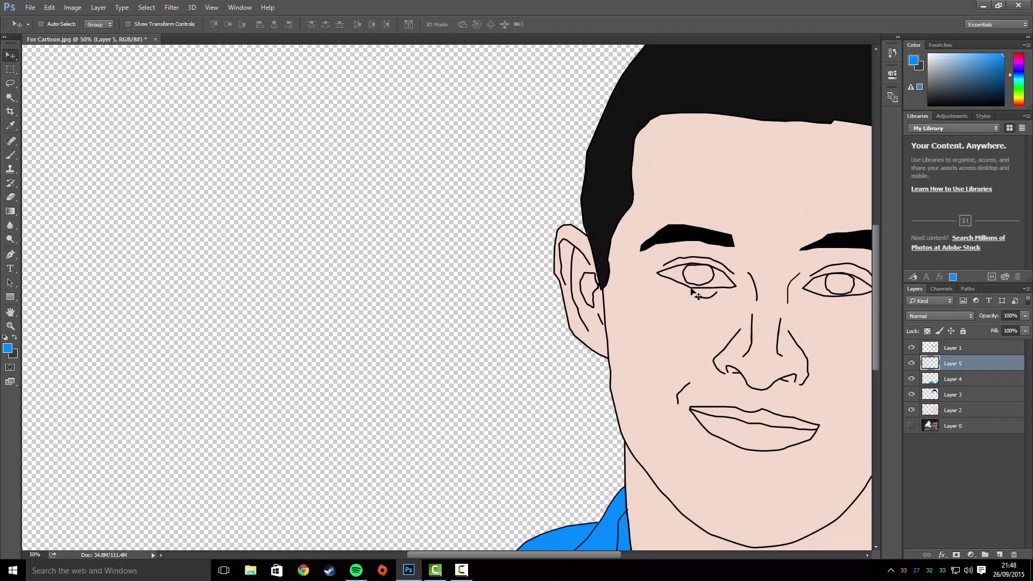
{"action": "left_click_drag", "start_coordinate": [682, 314], "coordinate": [467, 306]}
{"action": "key", "text": "ctrl+plus"}
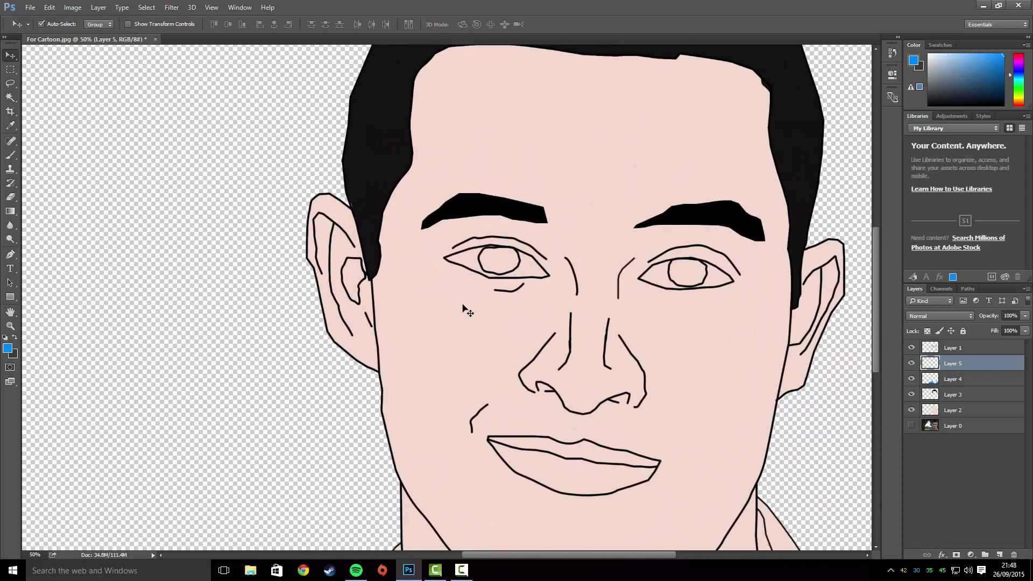
{"action": "left_click", "coordinate": [7, 348]}
{"action": "left_click", "coordinate": [49, 170]}
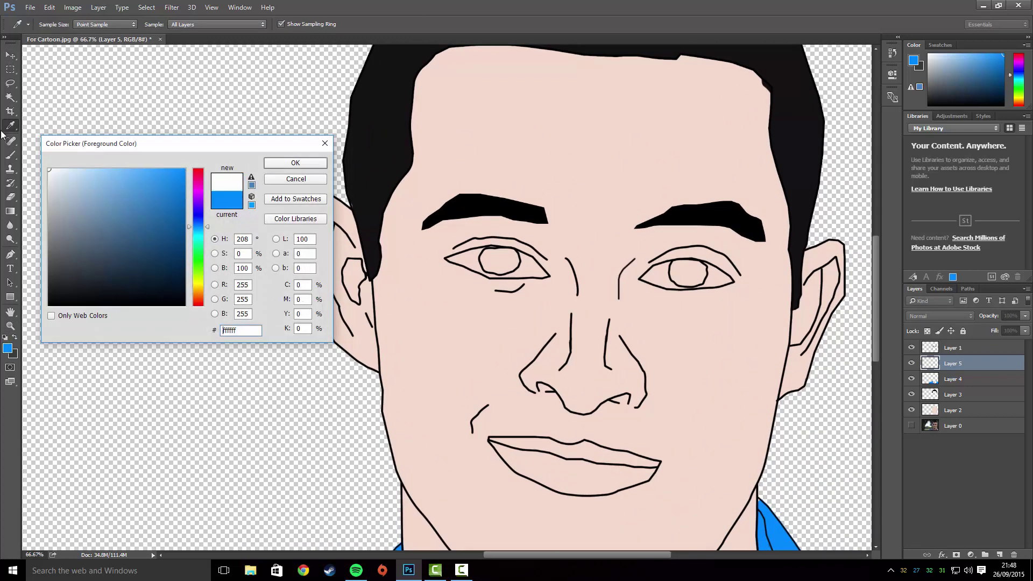
{"action": "left_click", "coordinate": [301, 165]}
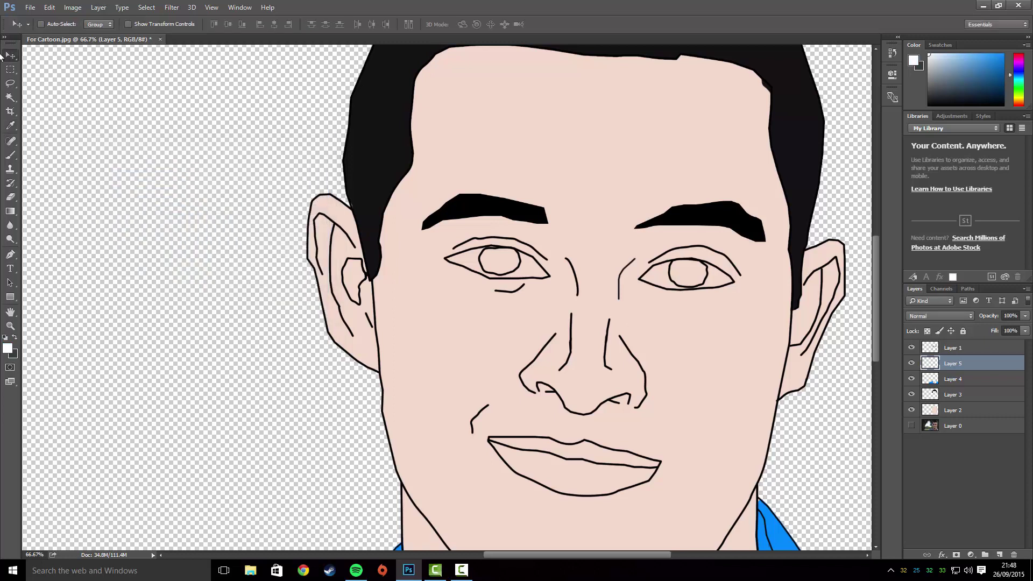
Paint the white of the eye on the image's left on Layer 5, starting with a 40 px brush and reducing it to 23 px
{"action": "key", "text": "v"}
{"action": "left_click", "coordinate": [10, 155]}
{"action": "left_click", "coordinate": [55, 24]}
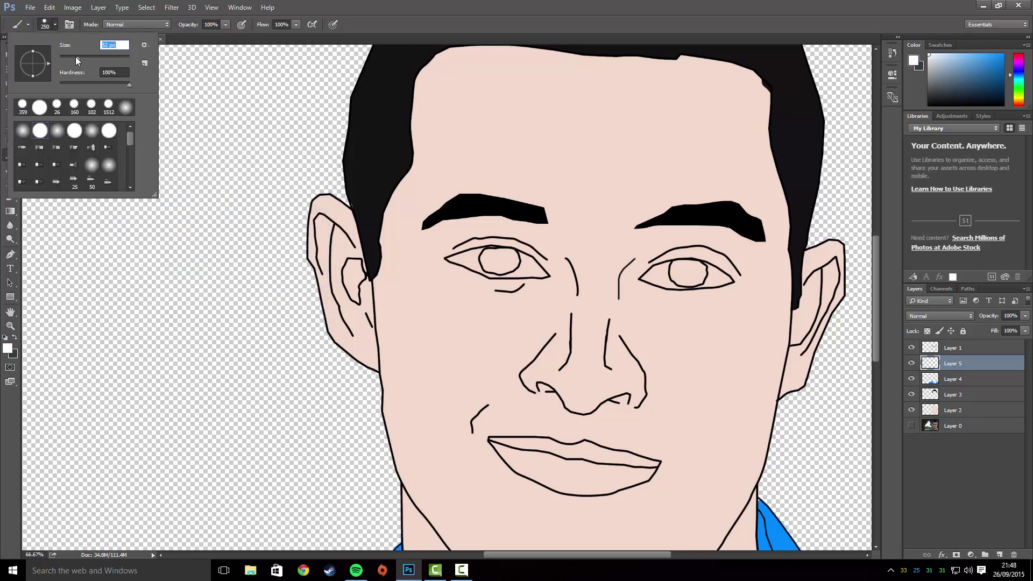
{"action": "left_click", "coordinate": [531, 270]}
{"action": "left_click", "coordinate": [540, 275]}
{"action": "left_click", "coordinate": [55, 24]}
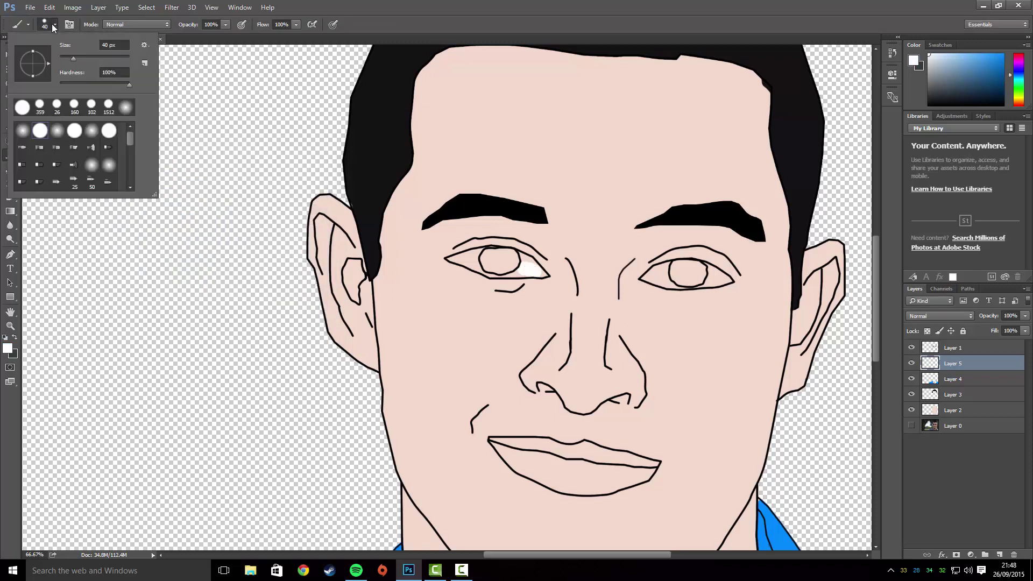
{"action": "left_click_drag", "start_coordinate": [69, 58], "coordinate": [67, 58]}
{"action": "left_click", "coordinate": [553, 278]}
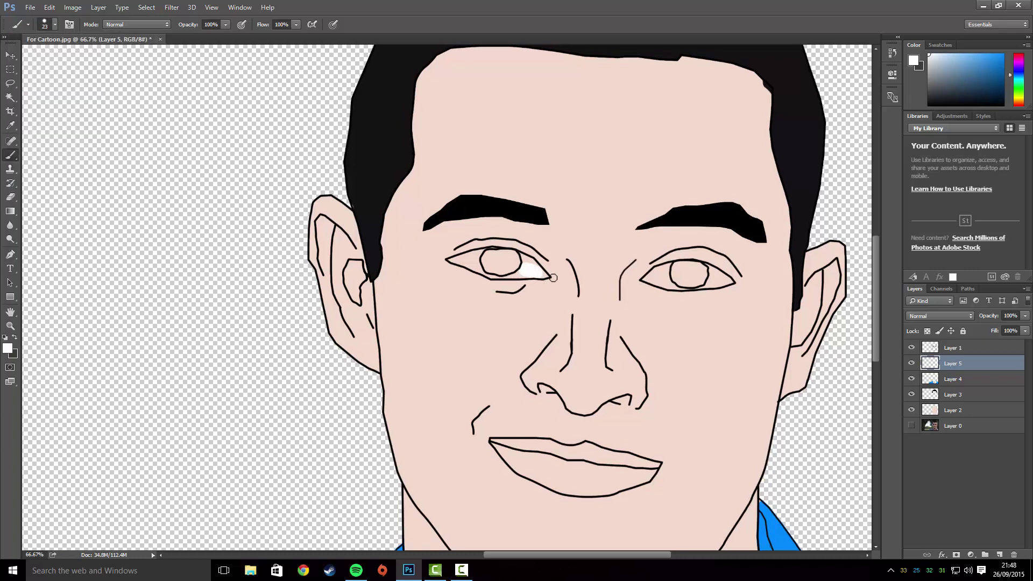
{"action": "key", "text": "ctrl+plus"}
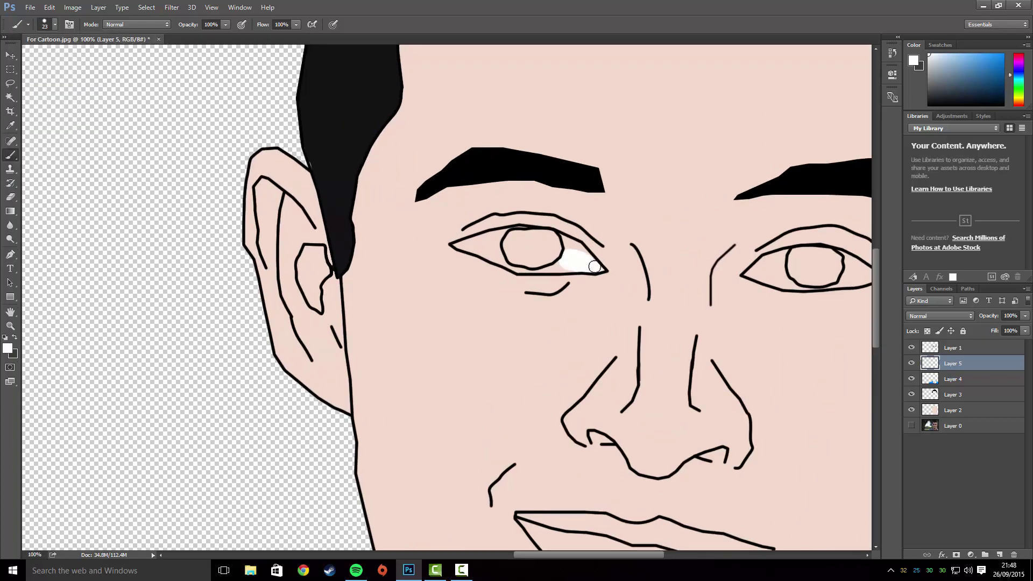
{"action": "mouse_move", "coordinate": [576, 247]}
{"action": "left_mouse_down"}
{"action": "mouse_move", "coordinate": [560, 265]}
{"action": "mouse_move", "coordinate": [575, 267]}
{"action": "mouse_move", "coordinate": [528, 268]}
{"action": "mouse_move", "coordinate": [505, 257]}
{"action": "mouse_move", "coordinate": [508, 239]}
{"action": "mouse_move", "coordinate": [471, 243]}
{"action": "mouse_move", "coordinate": [502, 249]}
{"action": "left_mouse_up"}
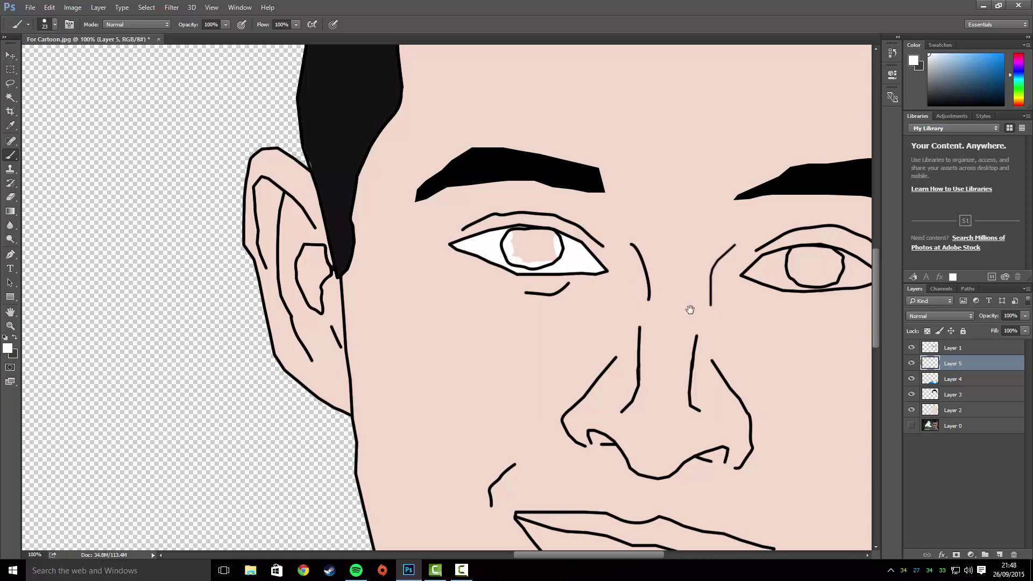
Paint the white of the other eye on Layer 5 with the 23 px brush, filling up to its outline
{"action": "left_click_drag", "start_coordinate": [690, 310], "coordinate": [491, 302]}
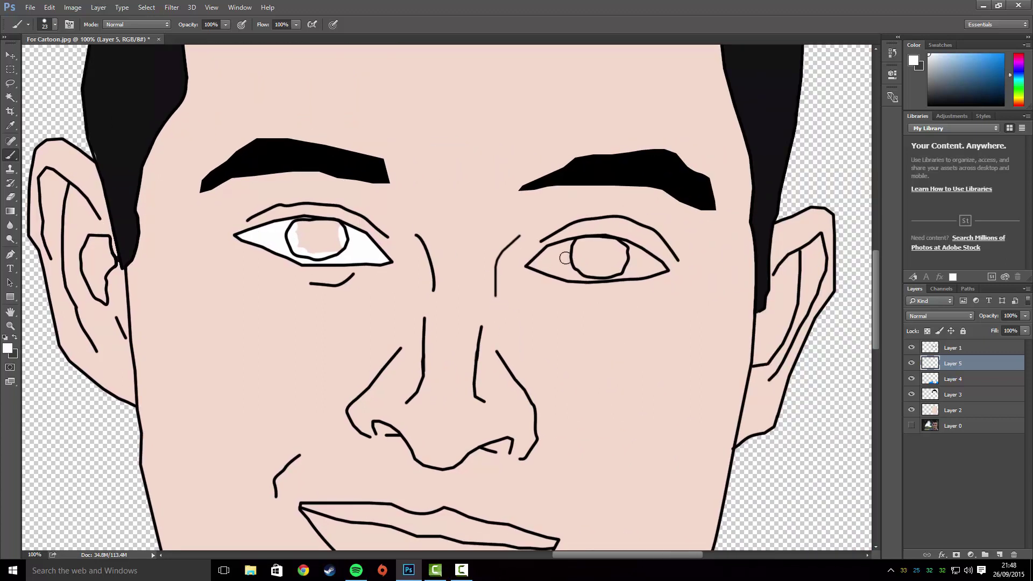
{"action": "mouse_move", "coordinate": [565, 258]}
{"action": "left_mouse_down"}
{"action": "mouse_move", "coordinate": [556, 257]}
{"action": "mouse_move", "coordinate": [573, 273]}
{"action": "mouse_move", "coordinate": [581, 258]}
{"action": "mouse_move", "coordinate": [632, 271]}
{"action": "mouse_move", "coordinate": [584, 264]}
{"action": "left_mouse_up"}
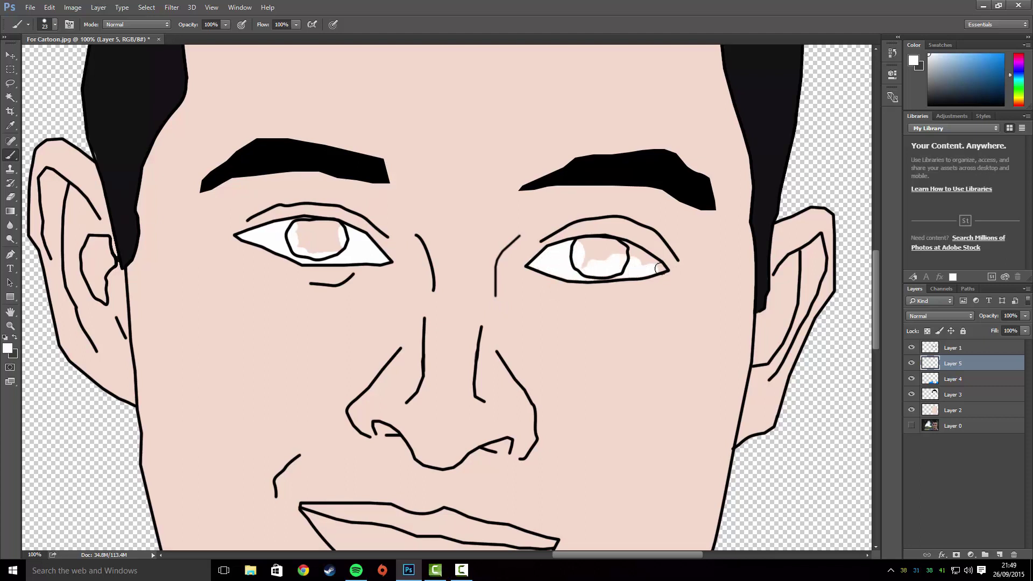
{"action": "mouse_move", "coordinate": [657, 266]}
{"action": "left_mouse_down"}
{"action": "mouse_move", "coordinate": [613, 247]}
{"action": "mouse_move", "coordinate": [567, 255]}
{"action": "left_mouse_up"}
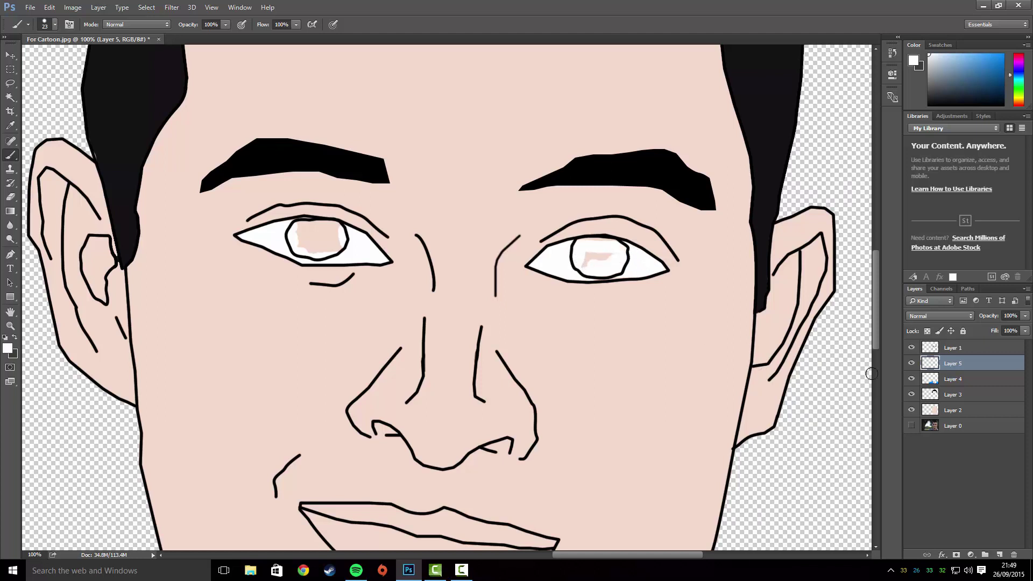
Hide Layers 1 to 5 and show the original photo on Layer 0
{"action": "left_click", "coordinate": [911, 348]}
{"action": "left_click", "coordinate": [912, 364]}
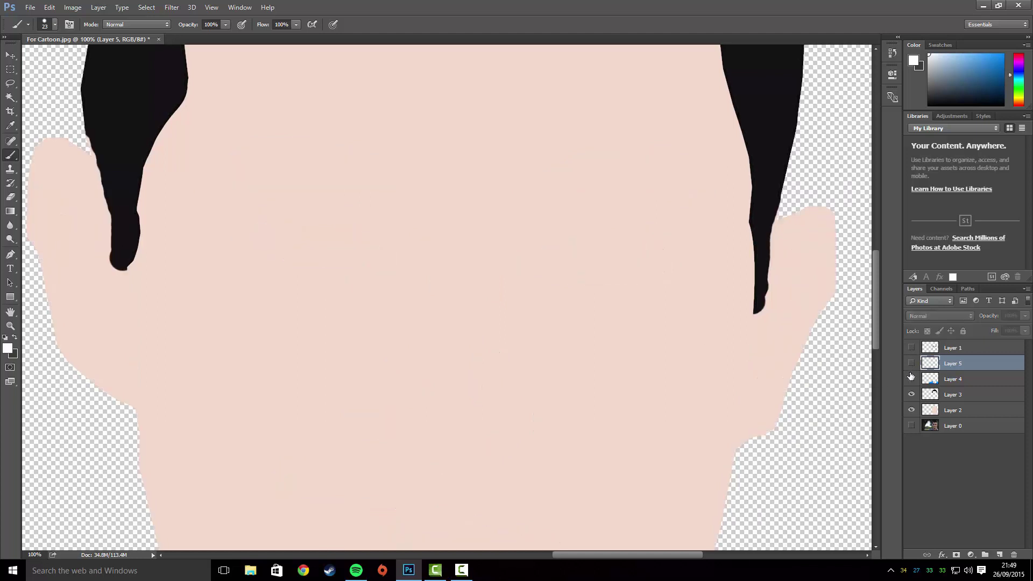
{"action": "left_click", "coordinate": [912, 394]}
{"action": "left_click", "coordinate": [912, 411]}
{"action": "left_click", "coordinate": [912, 426]}
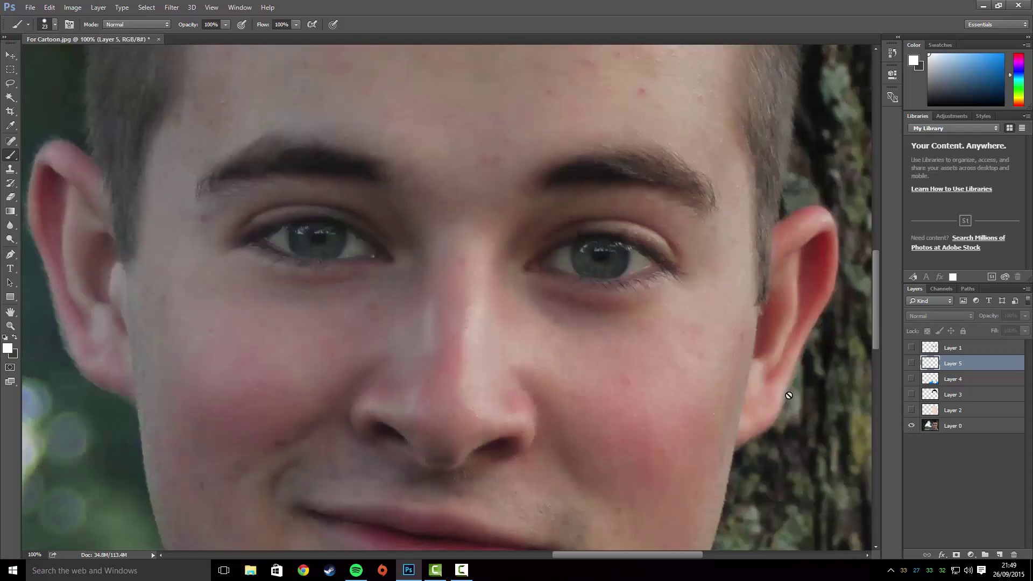
Set the foreground color to dark gray 3c3b36 by sampling the iris in the photo, and return to the Brush tool
{"action": "left_click", "coordinate": [8, 349]}
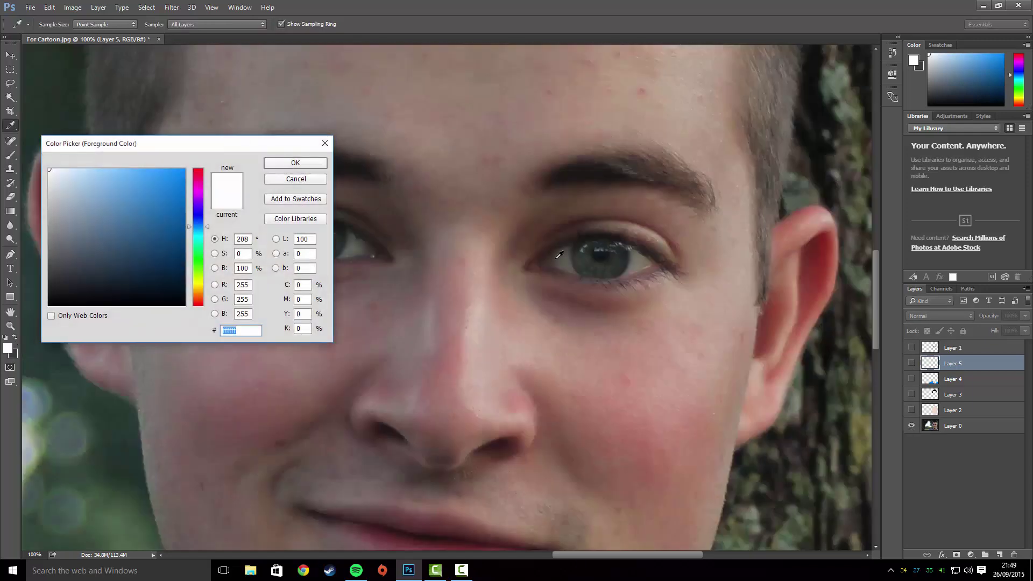
{"action": "left_click", "coordinate": [590, 260]}
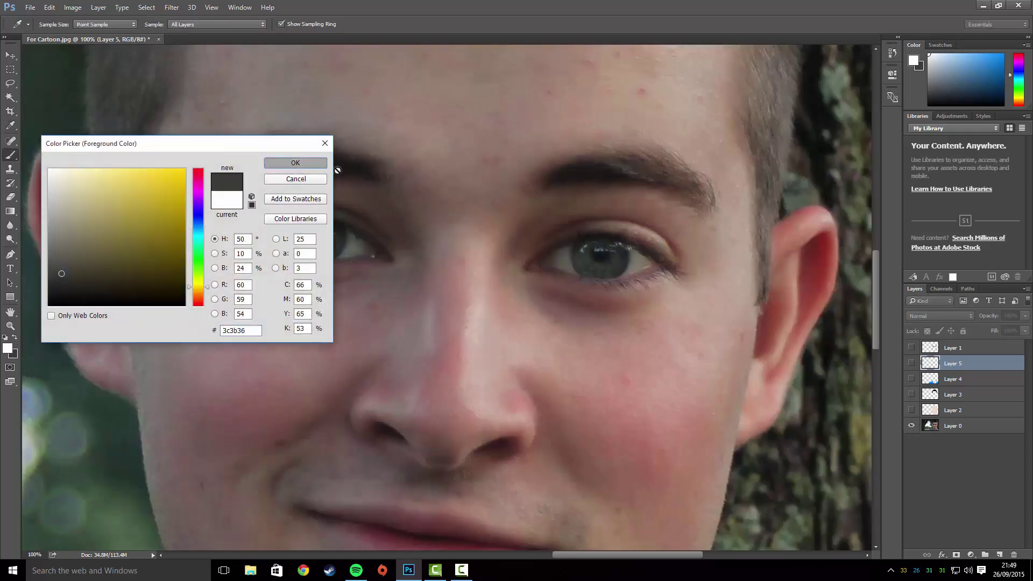
{"action": "left_click", "coordinate": [322, 163]}
{"action": "key", "text": "b"}
Hide the original photo on Layer 0 and show Layers 1 to 5 again
{"action": "left_click", "coordinate": [912, 425]}
{"action": "left_click", "coordinate": [912, 410]}
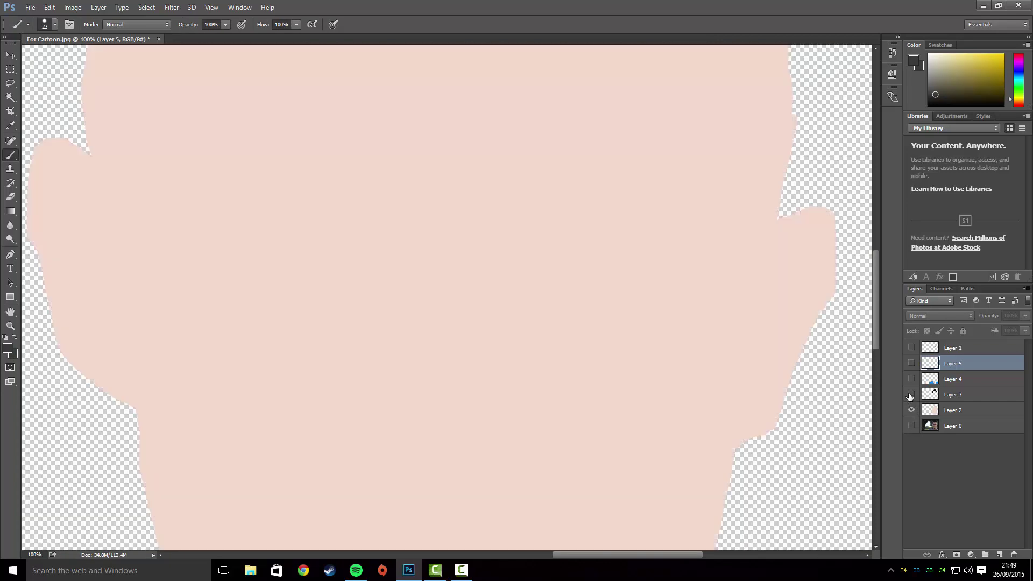
{"action": "left_click", "coordinate": [912, 395]}
{"action": "left_click", "coordinate": [911, 378]}
{"action": "left_click", "coordinate": [912, 364]}
{"action": "left_click", "coordinate": [912, 348]}
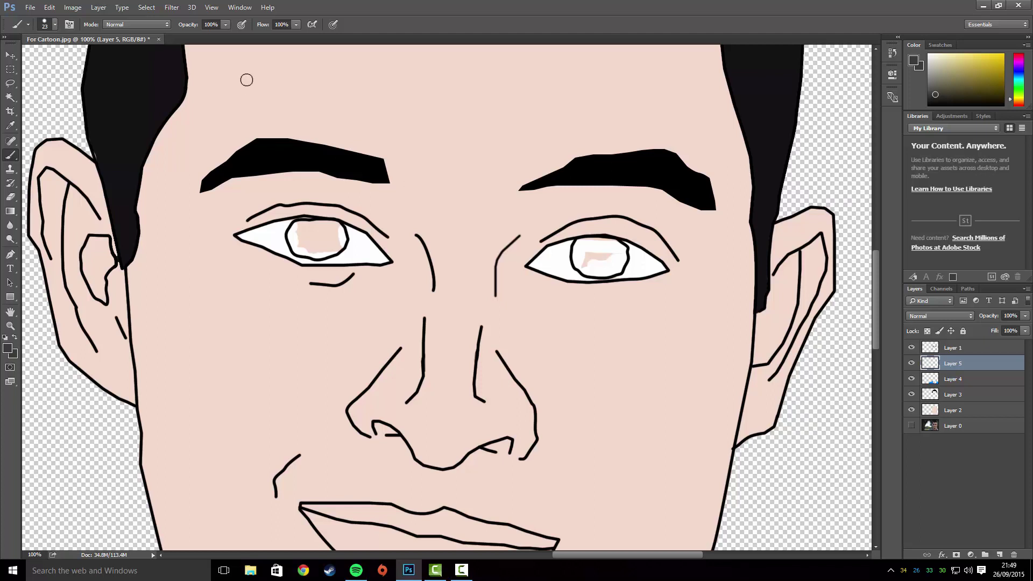
Paint the iris of the eye on the image's right dark gray on Layer 5, filling up to its outline
{"action": "left_click_drag", "start_coordinate": [606, 263], "coordinate": [580, 258]}
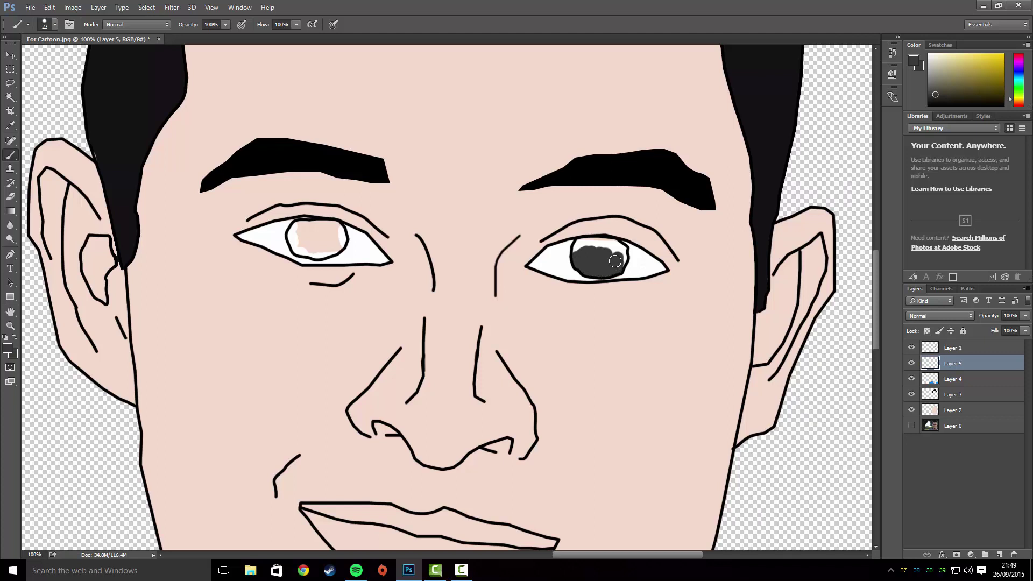
{"action": "left_click_drag", "start_coordinate": [616, 261], "coordinate": [591, 247]}
{"action": "key", "text": "ctrl+plus"}
{"action": "scroll", "coordinate": [607, 249], "scroll_direction": "right", "scroll_amount": 5}
{"action": "scroll", "coordinate": [607, 249], "scroll_direction": "up", "scroll_amount": 2}
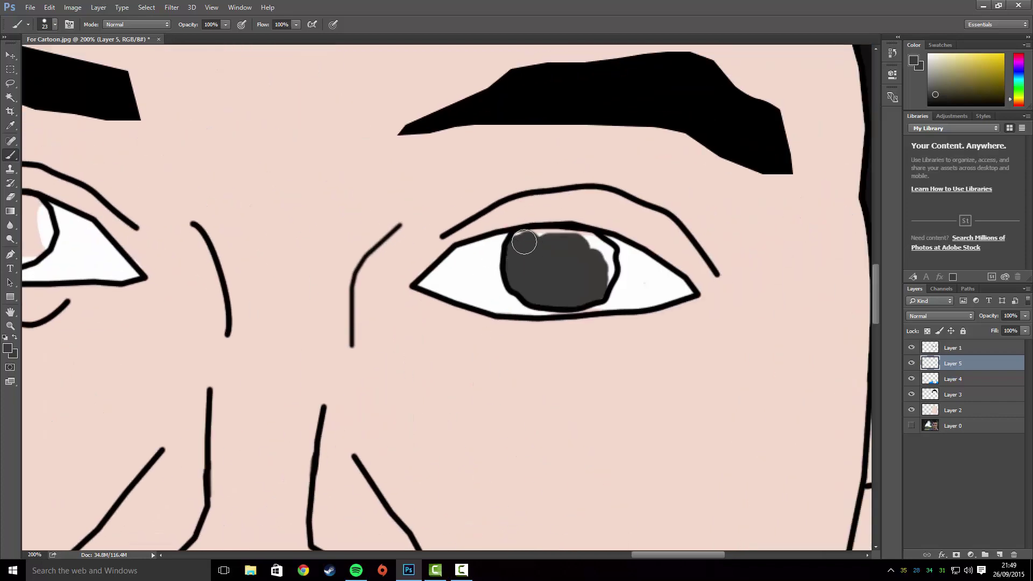
{"action": "mouse_move", "coordinate": [524, 242]}
{"action": "left_mouse_down"}
{"action": "mouse_move", "coordinate": [579, 243]}
{"action": "mouse_move", "coordinate": [530, 240]}
{"action": "mouse_move", "coordinate": [556, 255]}
{"action": "mouse_move", "coordinate": [594, 247]}
{"action": "mouse_move", "coordinate": [597, 289]}
{"action": "left_mouse_up"}
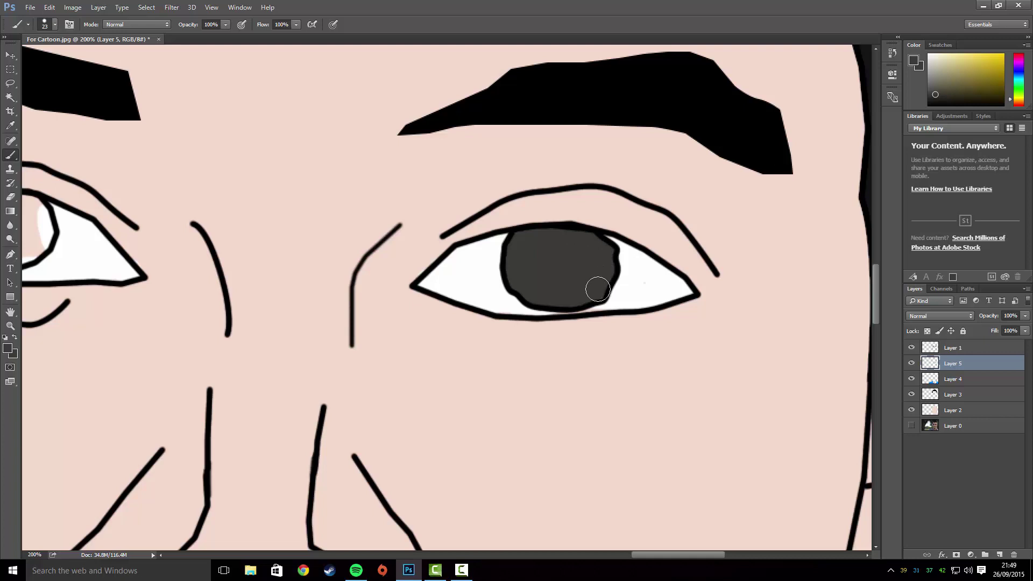
Fill the iris of the eye on the image's left with the same dark gray on Layer 5
{"action": "scroll", "coordinate": [598, 290], "scroll_direction": "left", "scroll_amount": 7}
{"action": "scroll", "coordinate": [598, 290], "scroll_direction": "up", "scroll_amount": 1}
{"action": "mouse_move", "coordinate": [365, 237]}
{"action": "left_mouse_down"}
{"action": "mouse_move", "coordinate": [340, 238]}
{"action": "mouse_move", "coordinate": [350, 226]}
{"action": "mouse_move", "coordinate": [333, 220]}
{"action": "mouse_move", "coordinate": [315, 233]}
{"action": "mouse_move", "coordinate": [317, 256]}
{"action": "mouse_move", "coordinate": [348, 273]}
{"action": "mouse_move", "coordinate": [400, 256]}
{"action": "mouse_move", "coordinate": [393, 266]}
{"action": "mouse_move", "coordinate": [410, 248]}
{"action": "mouse_move", "coordinate": [401, 220]}
{"action": "mouse_move", "coordinate": [346, 222]}
{"action": "mouse_move", "coordinate": [374, 242]}
{"action": "left_mouse_up"}
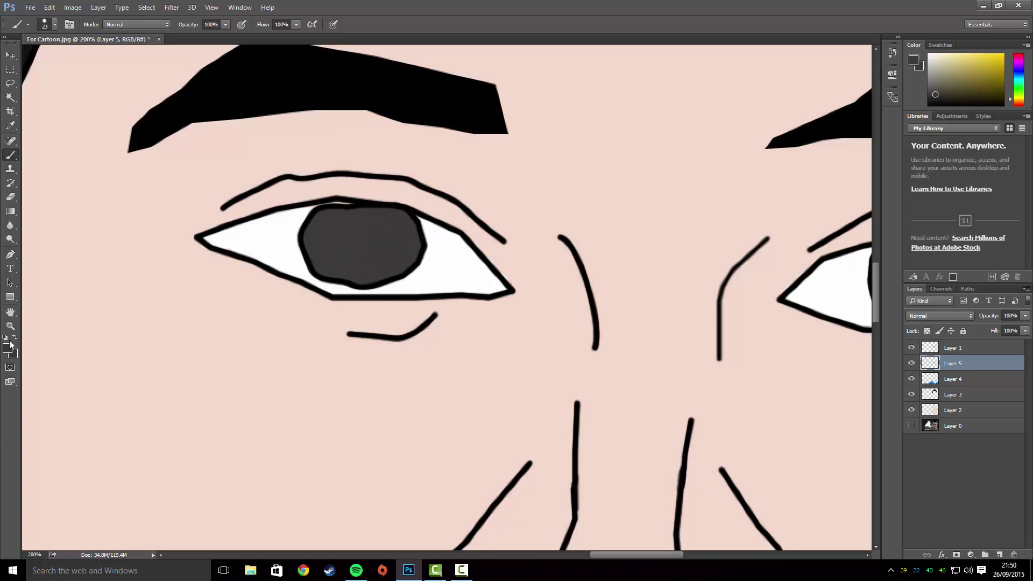
Paint a soft black 000000 pupil in the center of the iris on the image's left with a 68 px soft round brush
{"action": "left_click", "coordinate": [8, 349]}
{"action": "type", "text": "000000"}
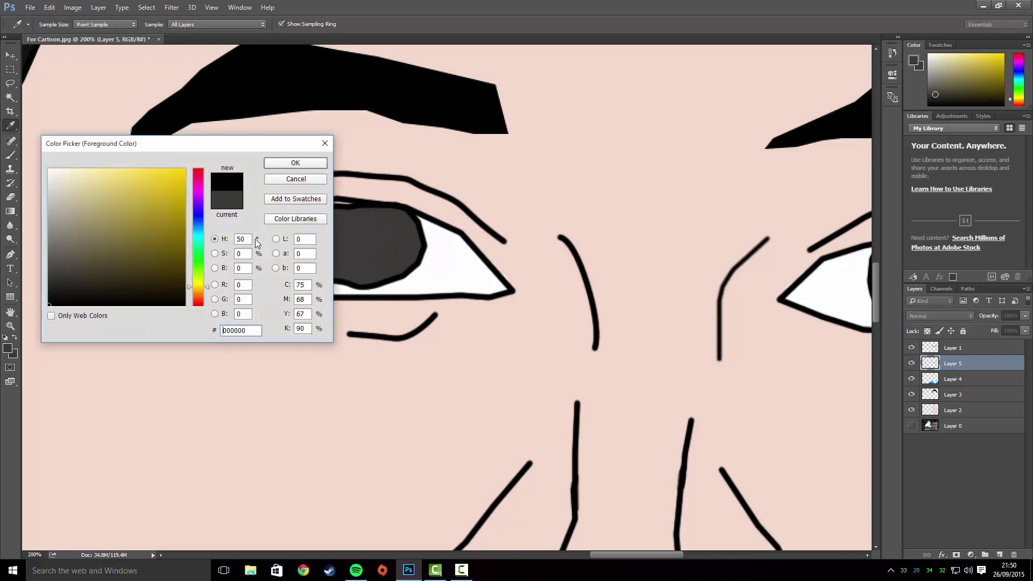
{"action": "left_click", "coordinate": [291, 162]}
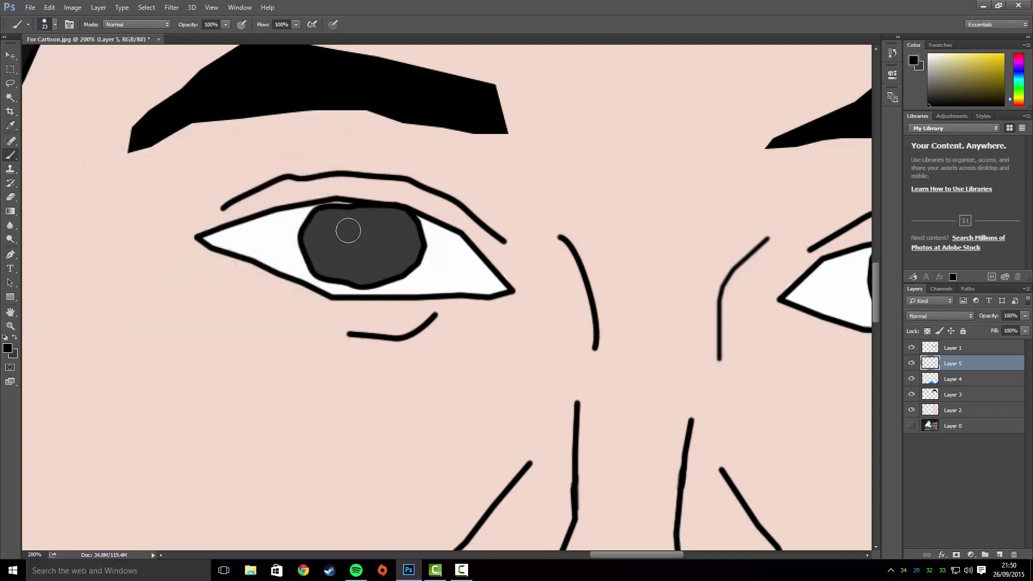
{"action": "left_click", "coordinate": [56, 25]}
{"action": "left_click", "coordinate": [25, 134]}
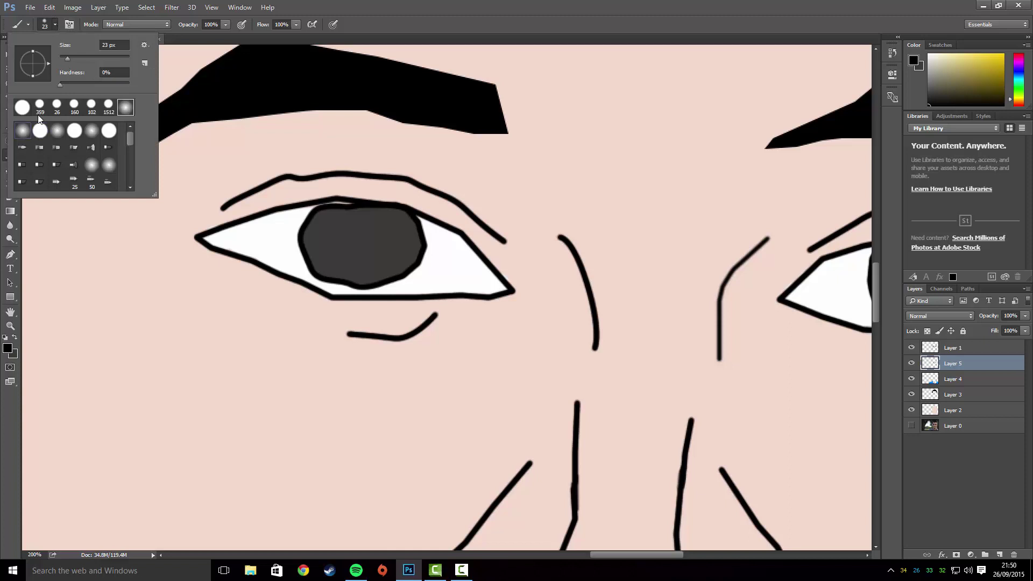
{"action": "left_click", "coordinate": [97, 58]}
{"action": "left_click", "coordinate": [83, 58]}
{"action": "left_click", "coordinate": [364, 243]}
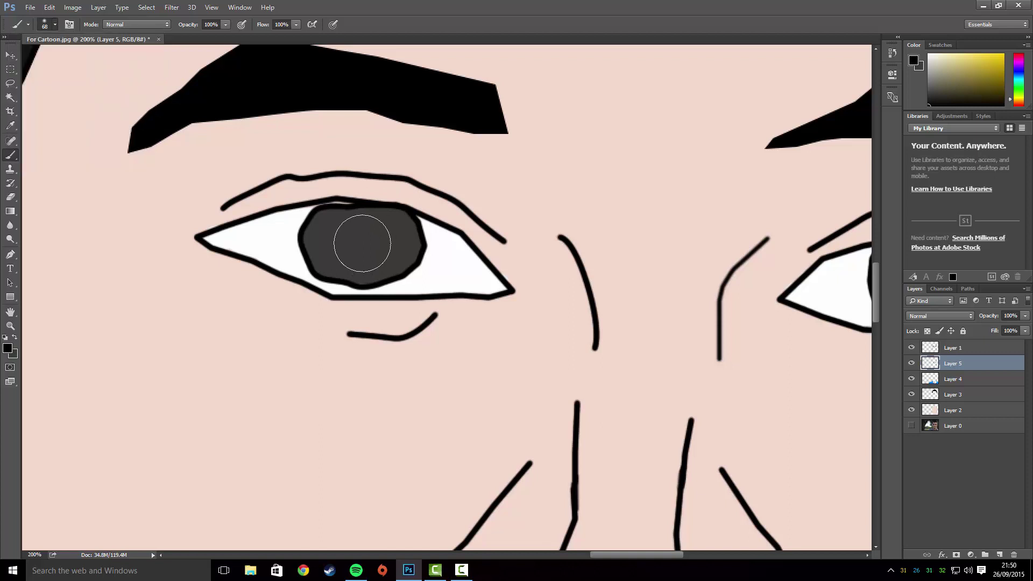
{"action": "left_click_drag", "start_coordinate": [363, 242], "coordinate": [362, 244]}
{"action": "left_click", "coordinate": [363, 243]}
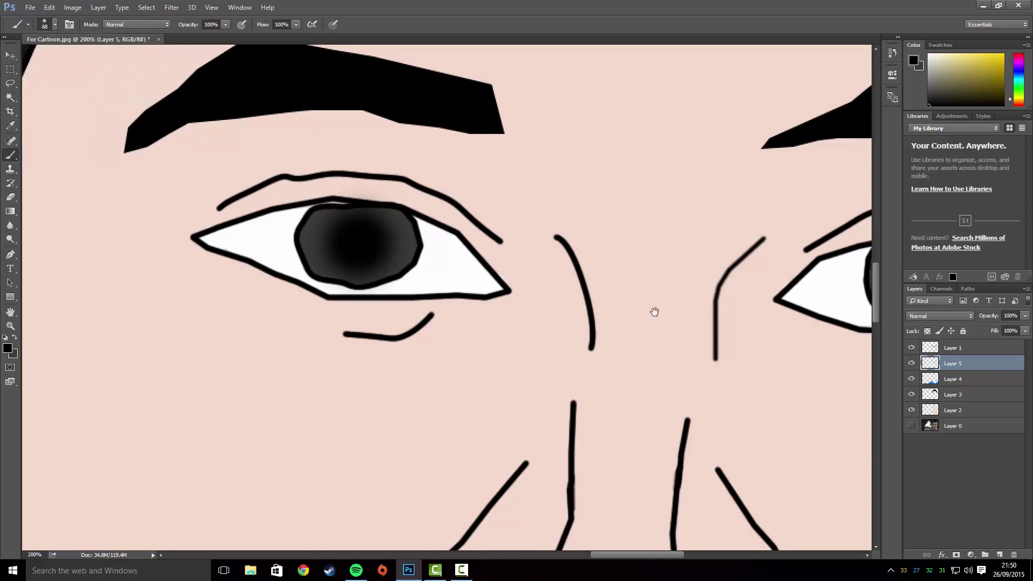
Paint a matching soft black pupil in the center of the iris on the image's right
{"action": "left_click_drag", "start_coordinate": [655, 311], "coordinate": [473, 301]}
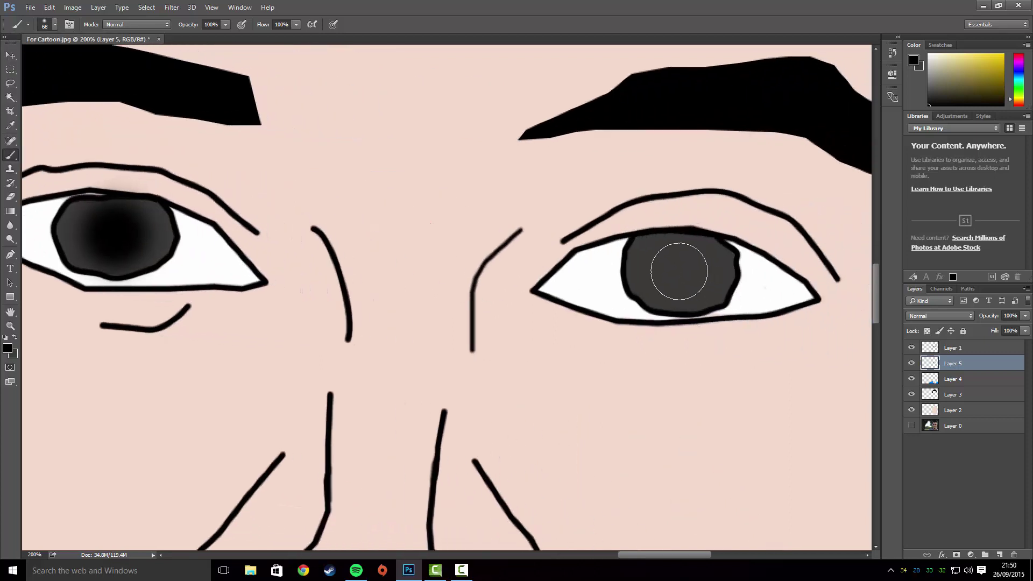
{"action": "left_click", "coordinate": [679, 271]}
{"action": "left_click", "coordinate": [680, 272]}
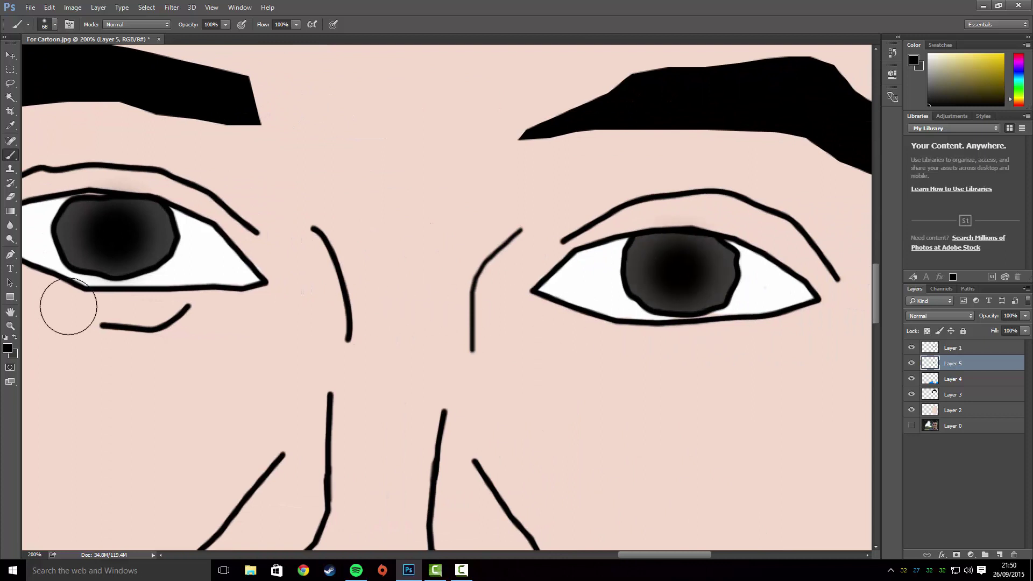
Add a small white ffffff highlight to each eye's pupil on Layer 5 with a 12 px soft brush
{"action": "left_click", "coordinate": [7, 349]}
{"action": "left_click", "coordinate": [49, 170]}
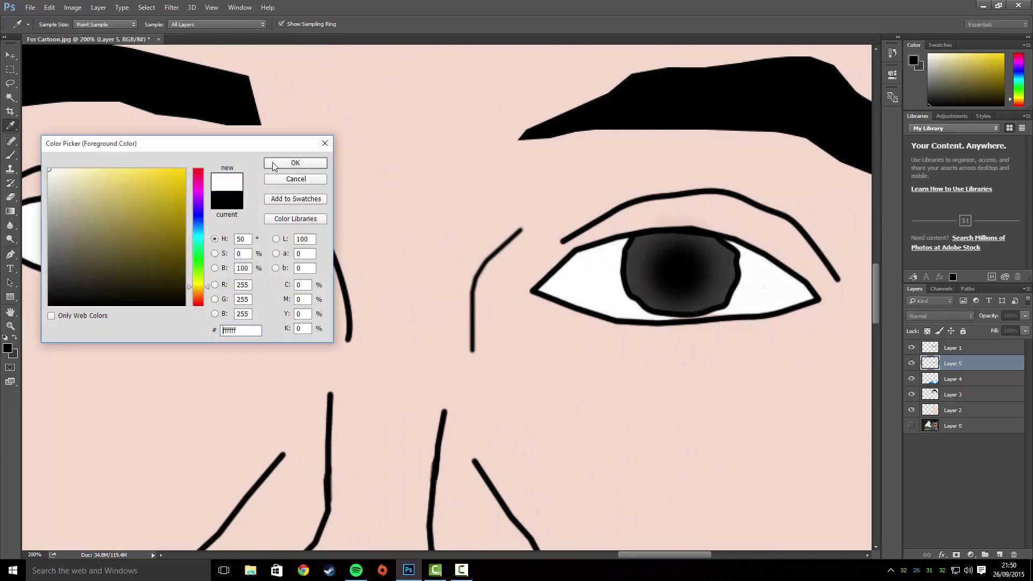
{"action": "left_click", "coordinate": [295, 163]}
{"action": "left_click", "coordinate": [55, 25]}
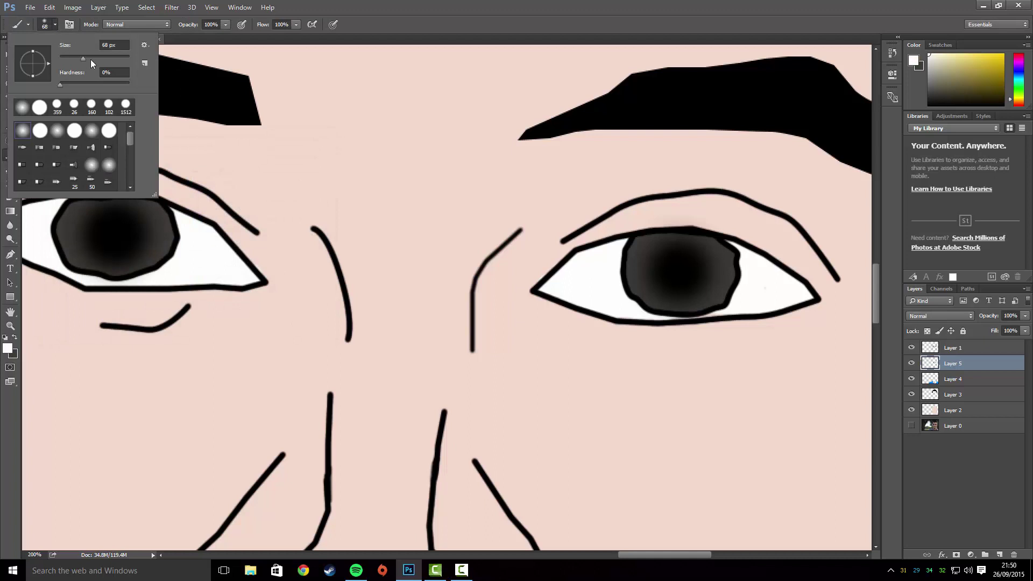
{"action": "left_click_drag", "start_coordinate": [90, 60], "coordinate": [63, 63]}
{"action": "left_click", "coordinate": [132, 217]}
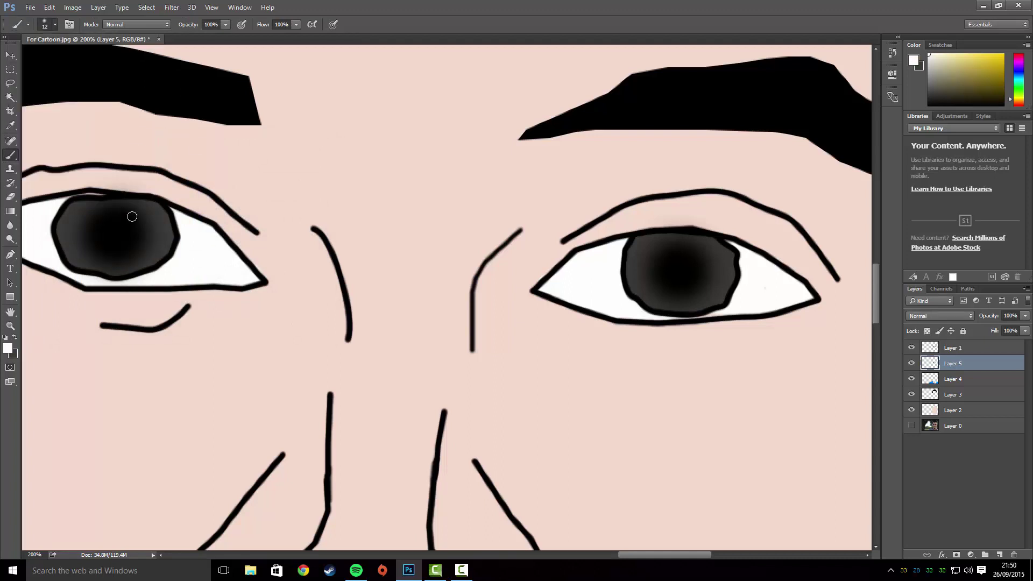
{"action": "left_click", "coordinate": [132, 217]}
{"action": "key", "text": "ctrl+z"}
{"action": "key", "text": "ctrl+minus"}
{"action": "key", "text": "ctrl+minus"}
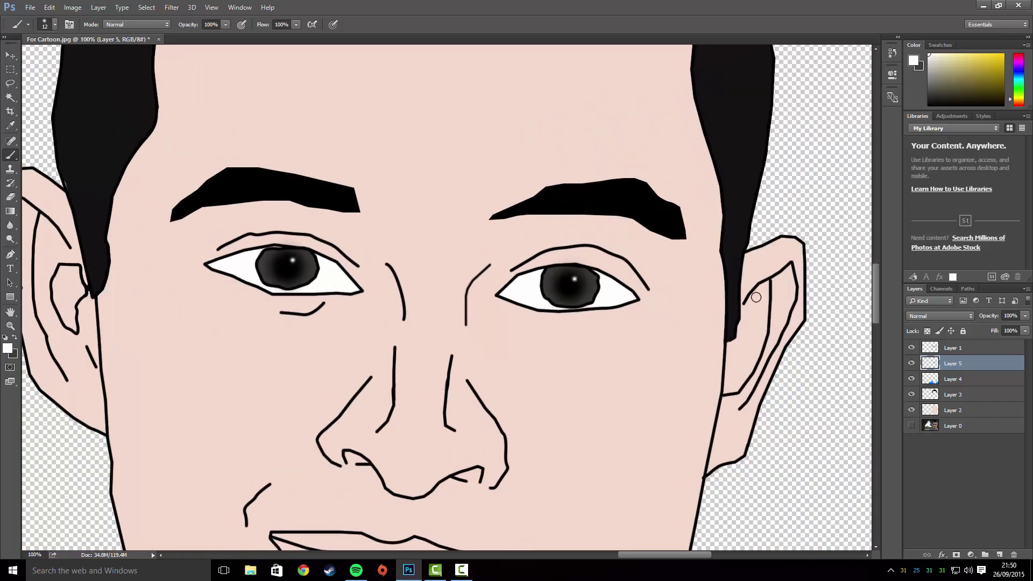
Add a new layer above Layer 5 and set the foreground color to pink f1aed1
{"action": "key", "text": "ctrl+minus"}
{"action": "key", "text": "ctrl+minus"}
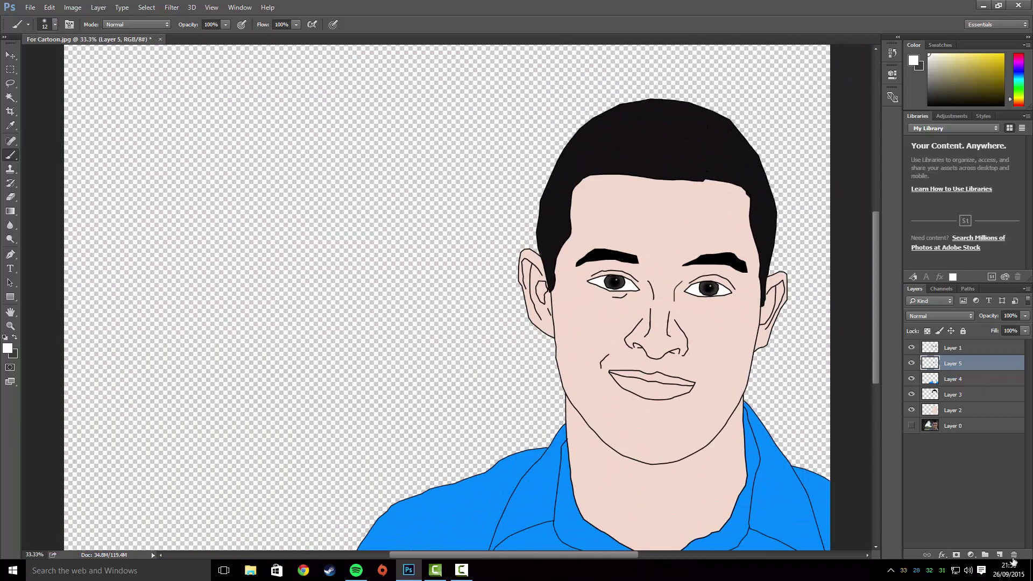
{"action": "left_click", "coordinate": [999, 555]}
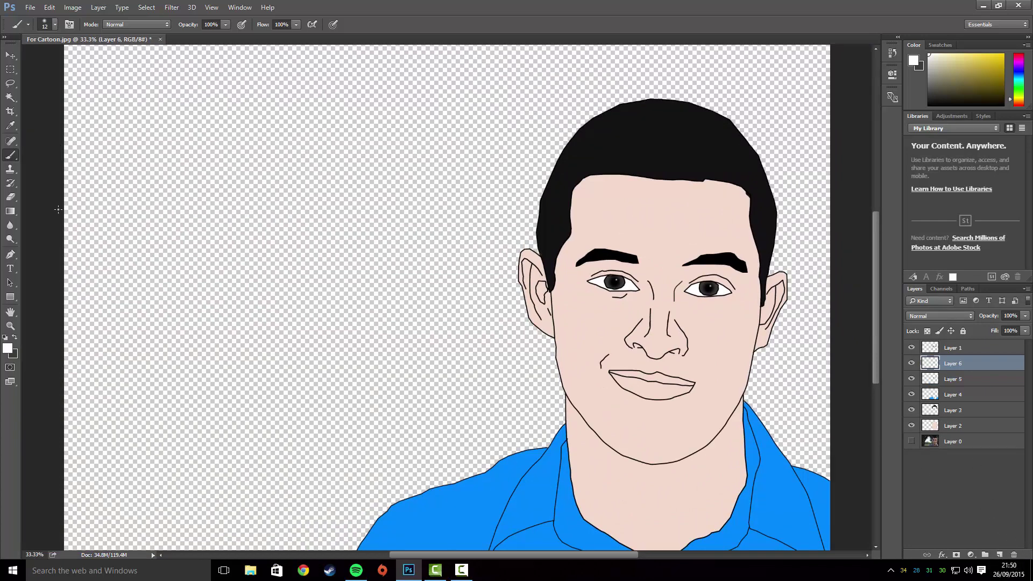
{"action": "left_click", "coordinate": [8, 347]}
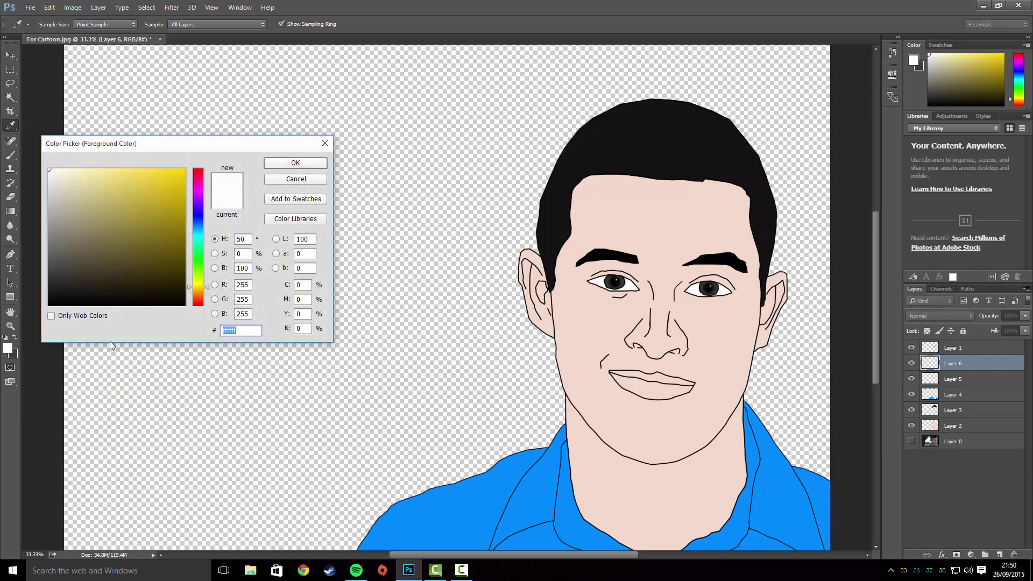
{"action": "left_click", "coordinate": [200, 180]}
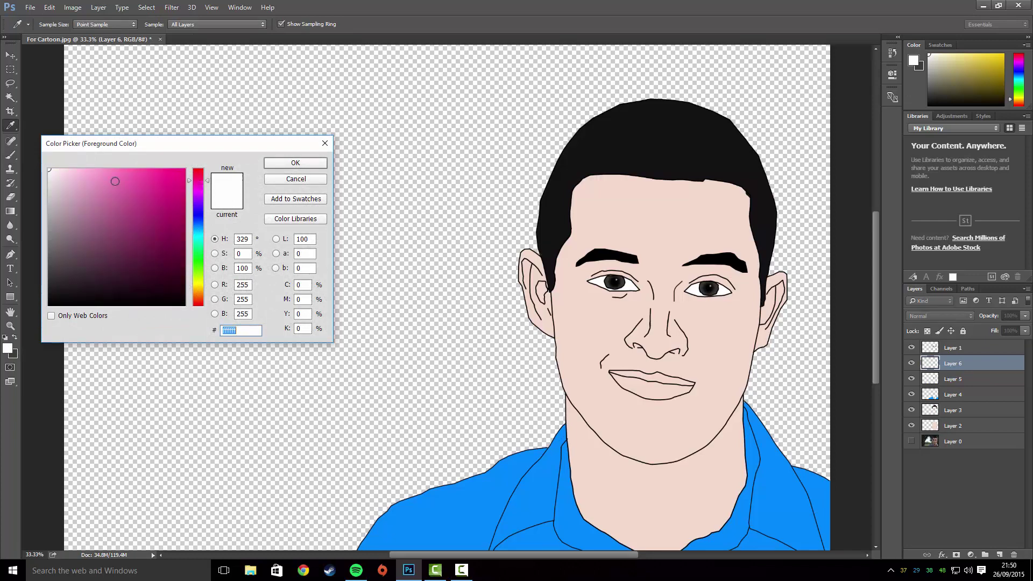
{"action": "left_click", "coordinate": [92, 176]}
{"action": "left_click", "coordinate": [87, 176]}
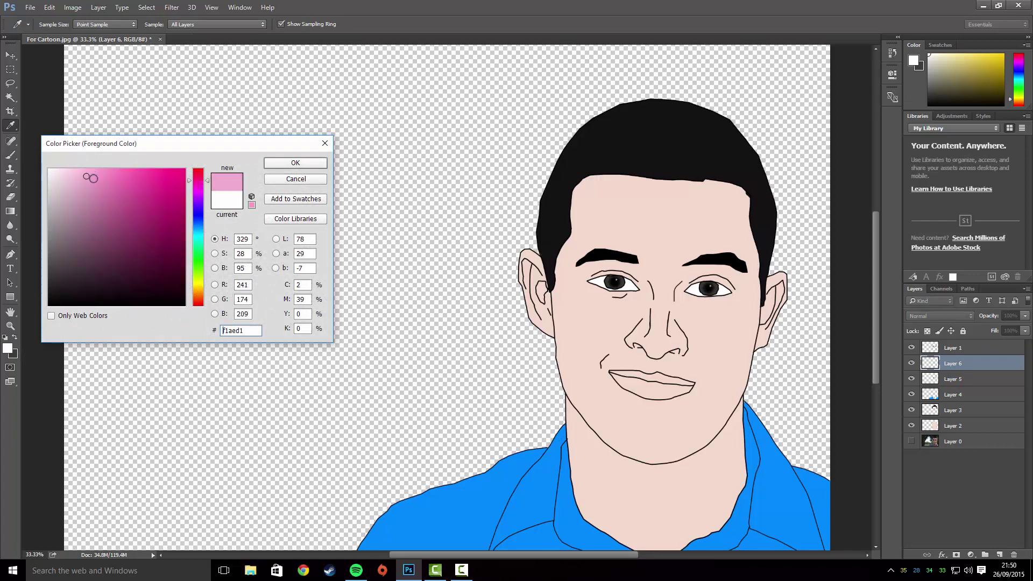
{"action": "left_click", "coordinate": [302, 164]}
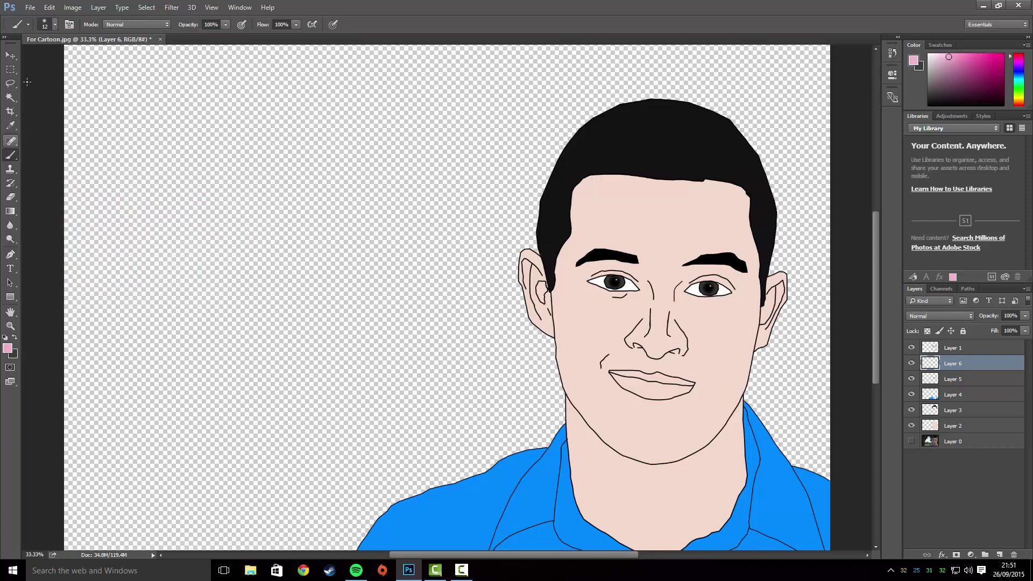
Paint both lips pink on Layer 6 with a 69 px hard round brush, covering right up to and over their outline
{"action": "left_click", "coordinate": [55, 25]}
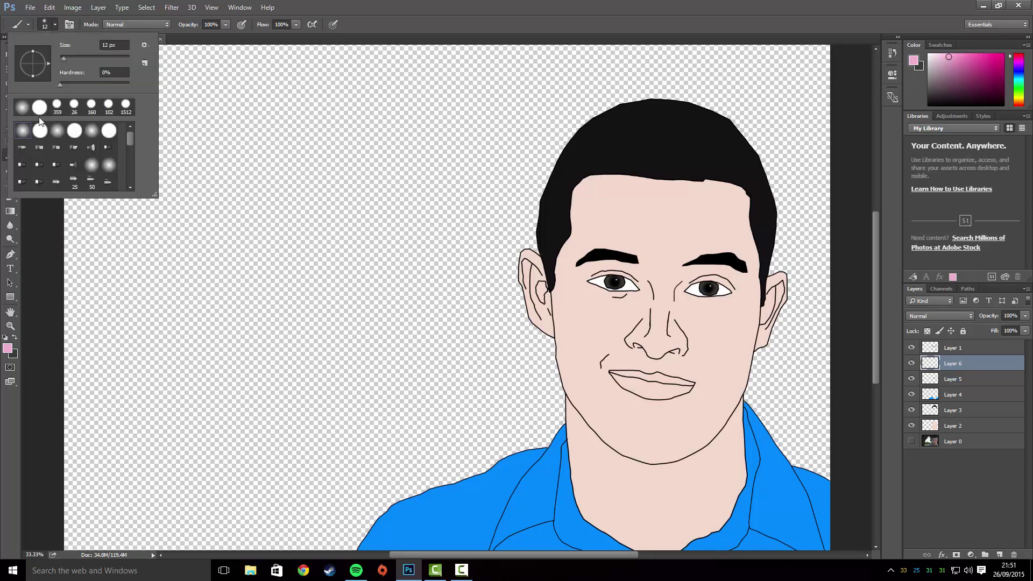
{"action": "left_click", "coordinate": [83, 57]}
{"action": "mouse_move", "coordinate": [636, 381]}
{"action": "left_mouse_down"}
{"action": "mouse_move", "coordinate": [647, 389]}
{"action": "mouse_move", "coordinate": [638, 373]}
{"action": "mouse_move", "coordinate": [658, 375]}
{"action": "mouse_move", "coordinate": [643, 392]}
{"action": "mouse_move", "coordinate": [666, 393]}
{"action": "mouse_move", "coordinate": [668, 380]}
{"action": "mouse_move", "coordinate": [681, 384]}
{"action": "mouse_move", "coordinate": [662, 393]}
{"action": "mouse_move", "coordinate": [686, 386]}
{"action": "left_mouse_up"}
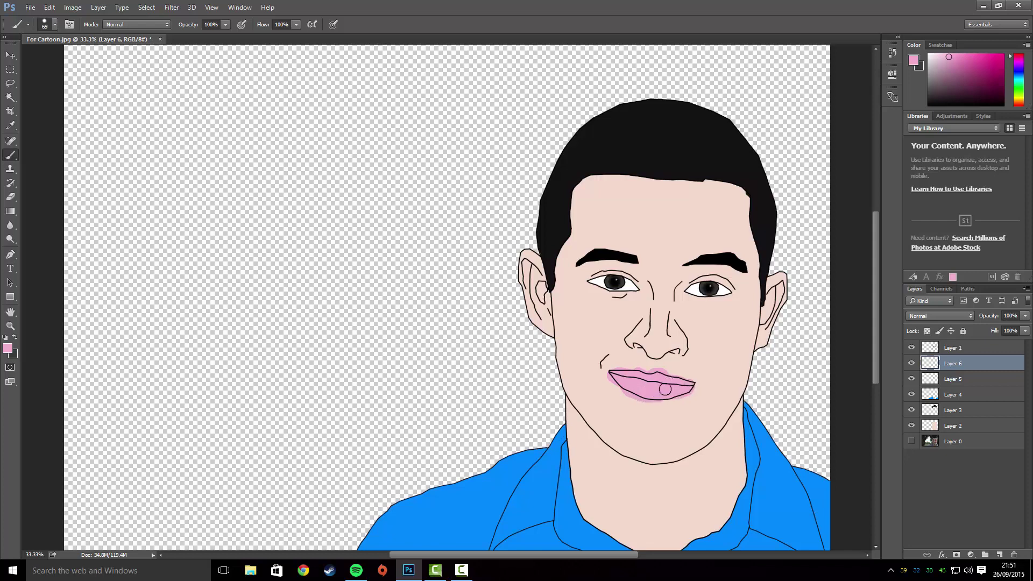
Select the face area surrounding the lips from the outlines on Layer 1 with the Magic Wand
{"action": "left_click", "coordinate": [11, 98]}
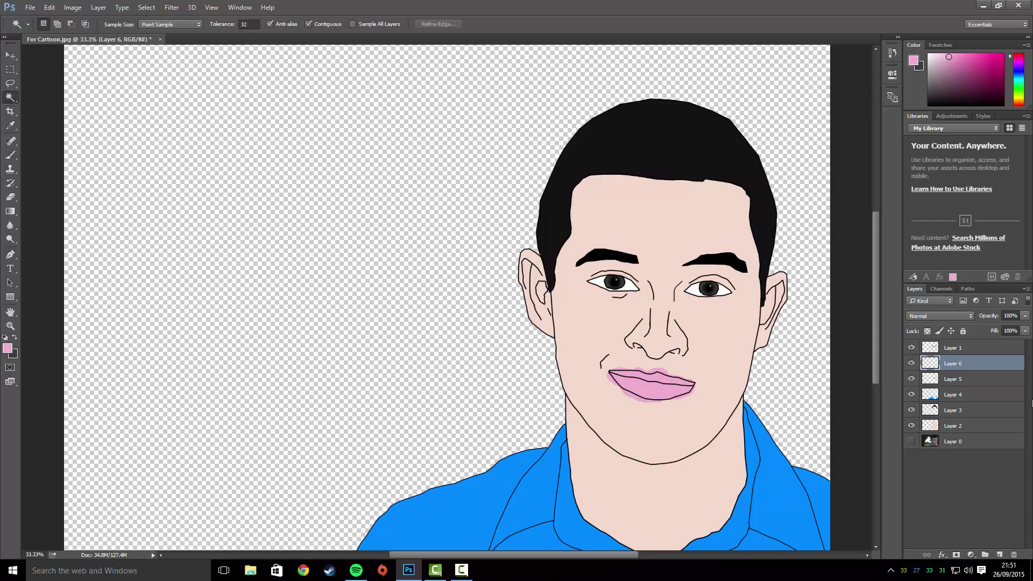
{"action": "left_click", "coordinate": [989, 351]}
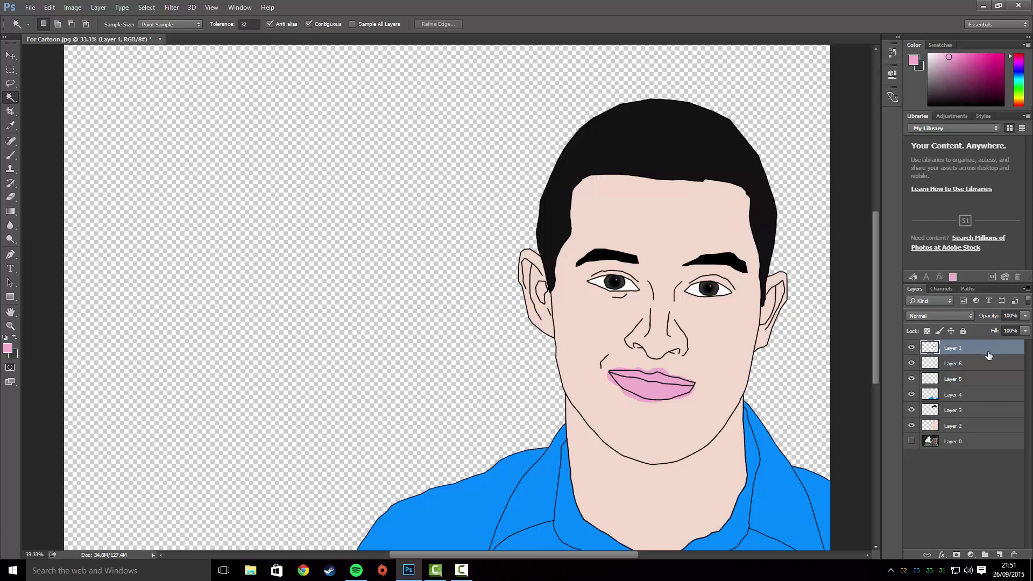
{"action": "left_click", "coordinate": [725, 373]}
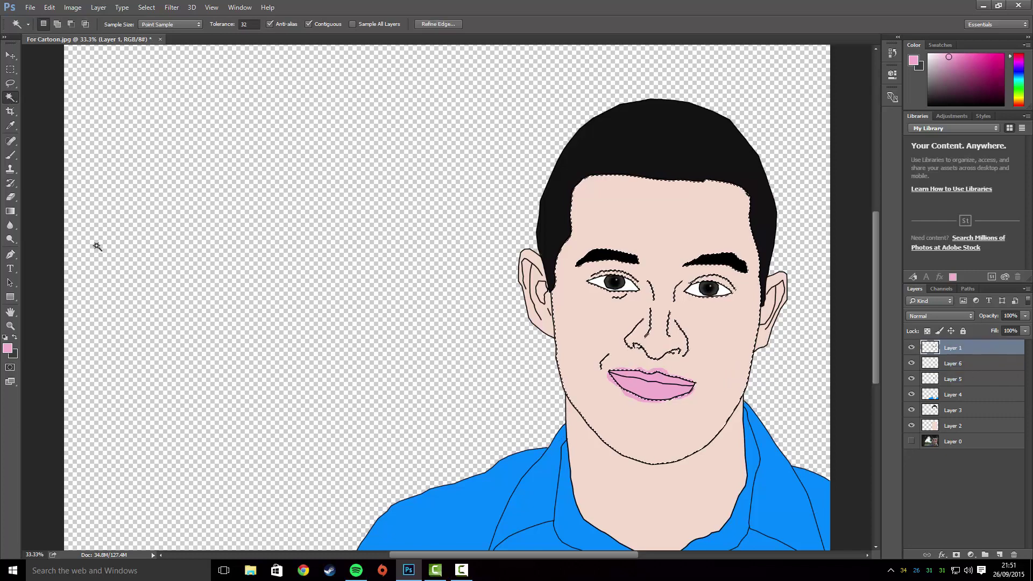
Erase the pink outside the lip outline on Layer 6 with a 72 px eraser, and clear the selection
{"action": "key", "text": "e"}
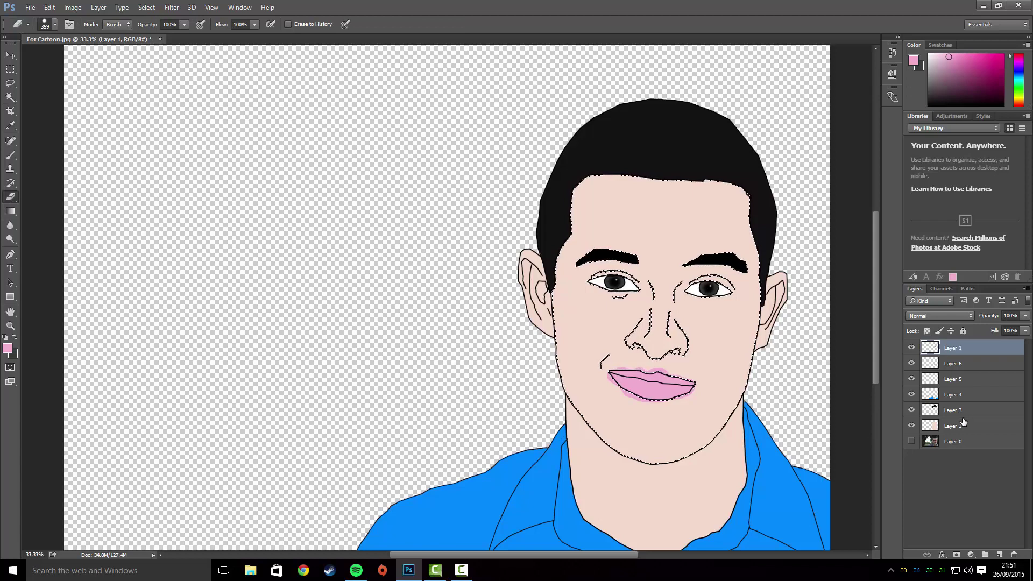
{"action": "left_click", "coordinate": [912, 364]}
{"action": "left_click", "coordinate": [911, 363]}
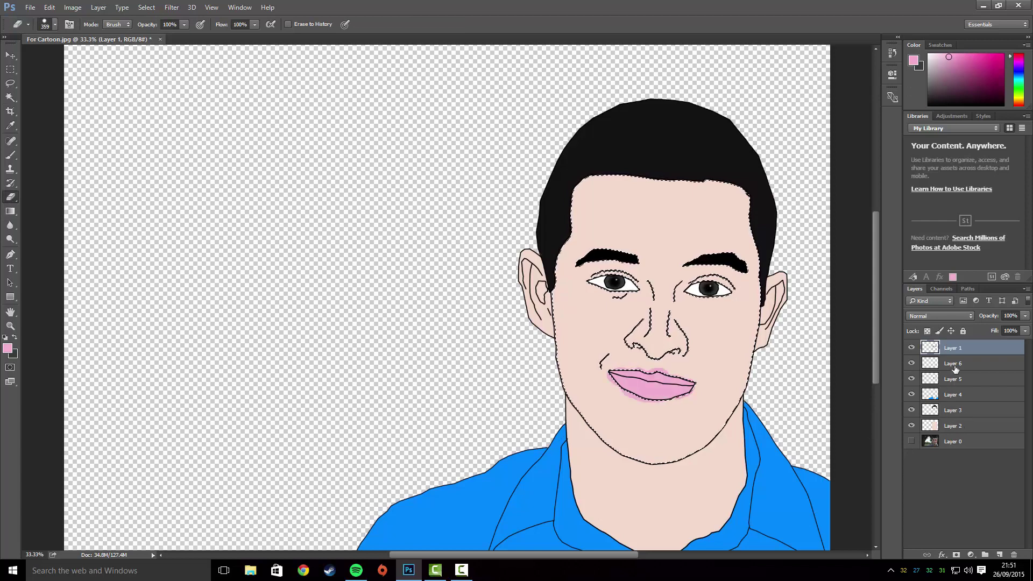
{"action": "left_click", "coordinate": [956, 366]}
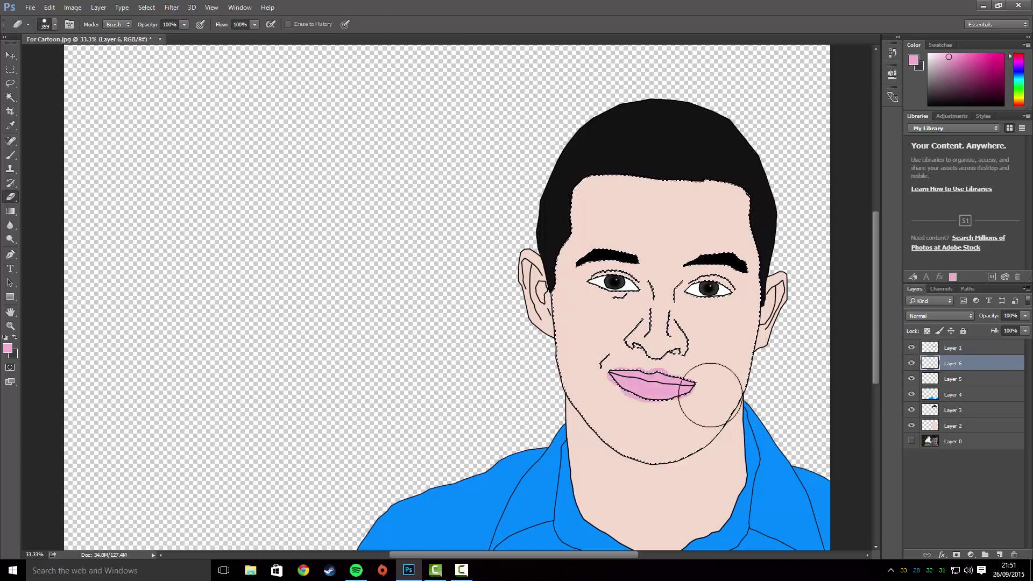
{"action": "left_click", "coordinate": [55, 27]}
{"action": "left_click", "coordinate": [84, 57]}
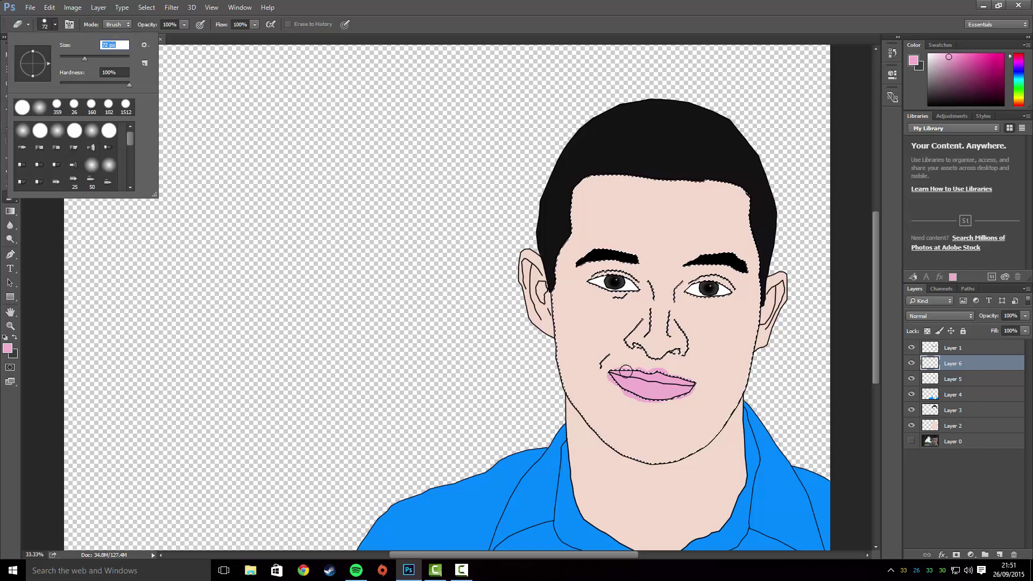
{"action": "left_click", "coordinate": [659, 408]}
{"action": "mouse_move", "coordinate": [607, 377]}
{"action": "left_mouse_down"}
{"action": "mouse_move", "coordinate": [667, 374]}
{"action": "mouse_move", "coordinate": [688, 380]}
{"action": "mouse_move", "coordinate": [682, 395]}
{"action": "left_mouse_up"}
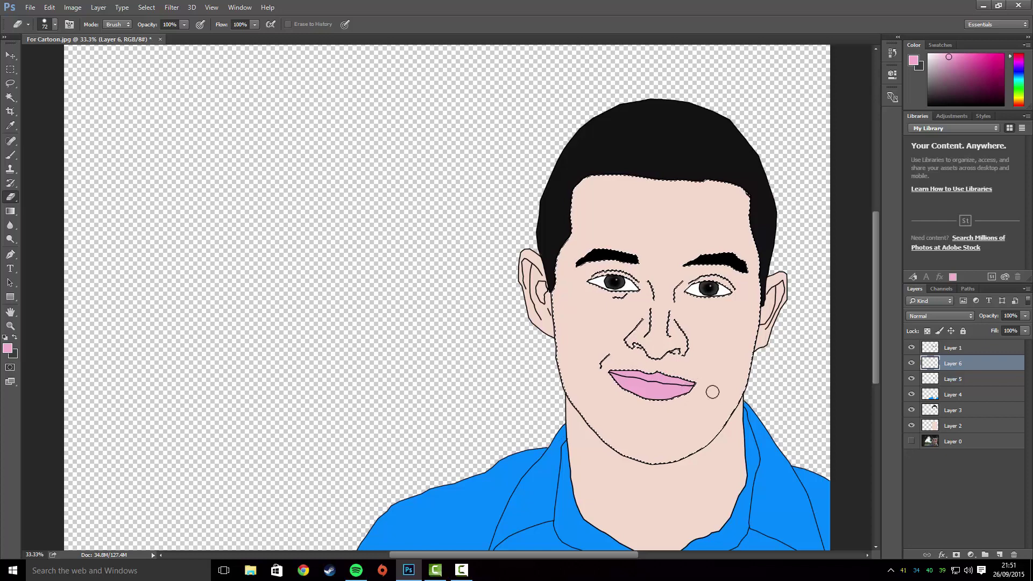
{"action": "key", "text": "ctrl+d"}
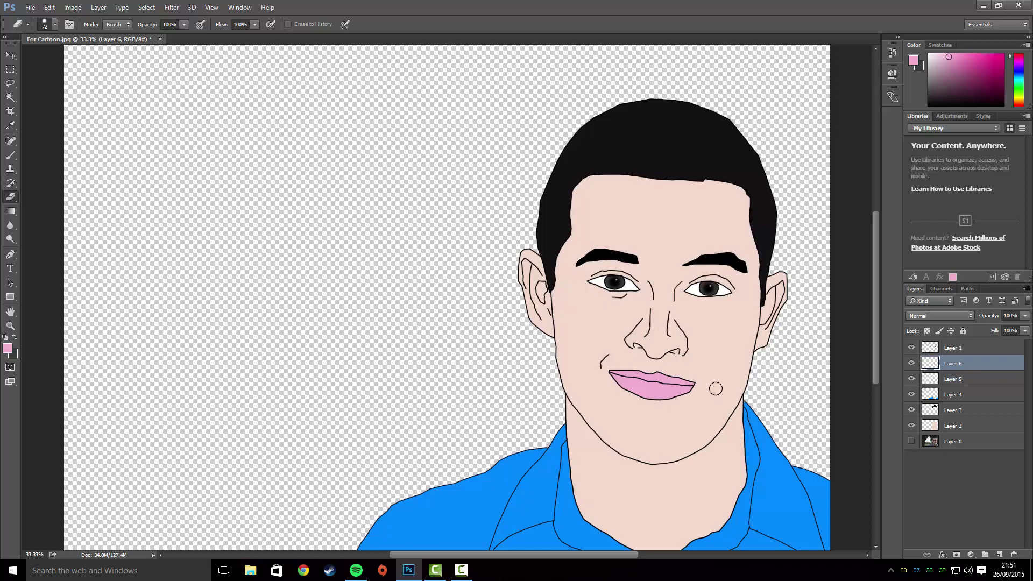
{"action": "key", "text": "ctrl+minus"}
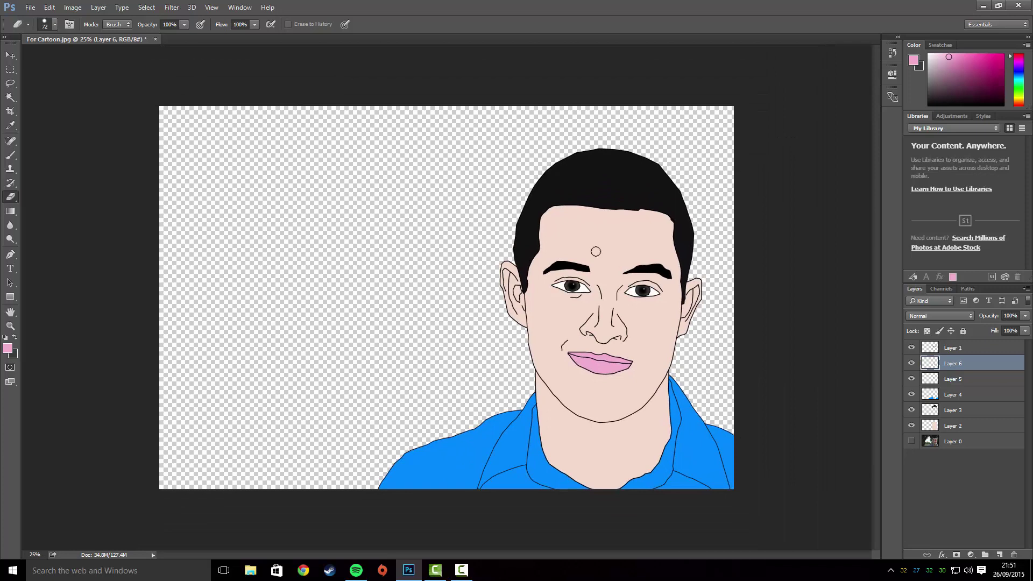
Show the photo on Layer 0 again and desaturate it with a Hue/Saturation adjustment at saturation -100
{"action": "left_click", "coordinate": [10, 56]}
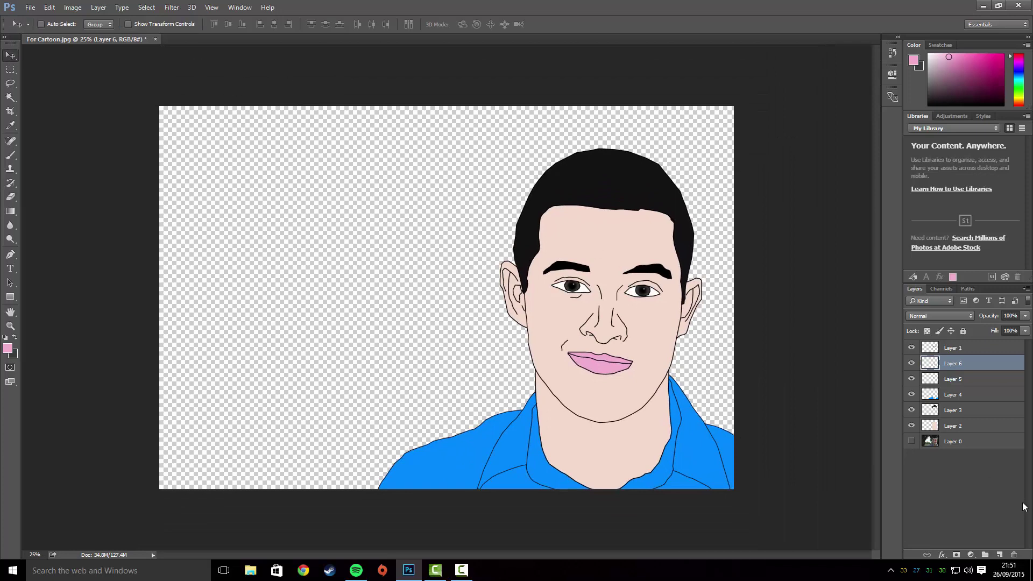
{"action": "left_click", "coordinate": [912, 441]}
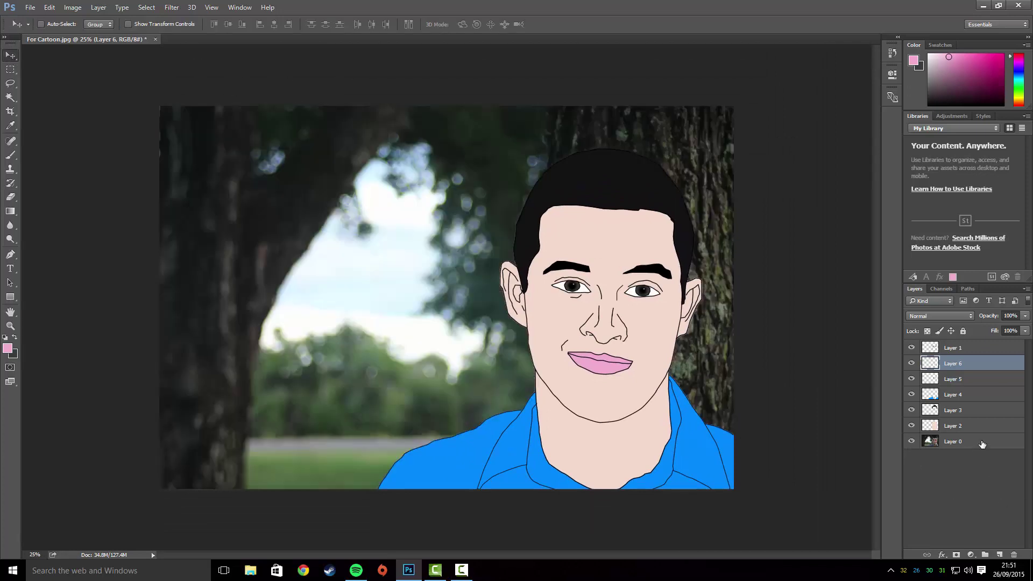
{"action": "left_click", "coordinate": [982, 444]}
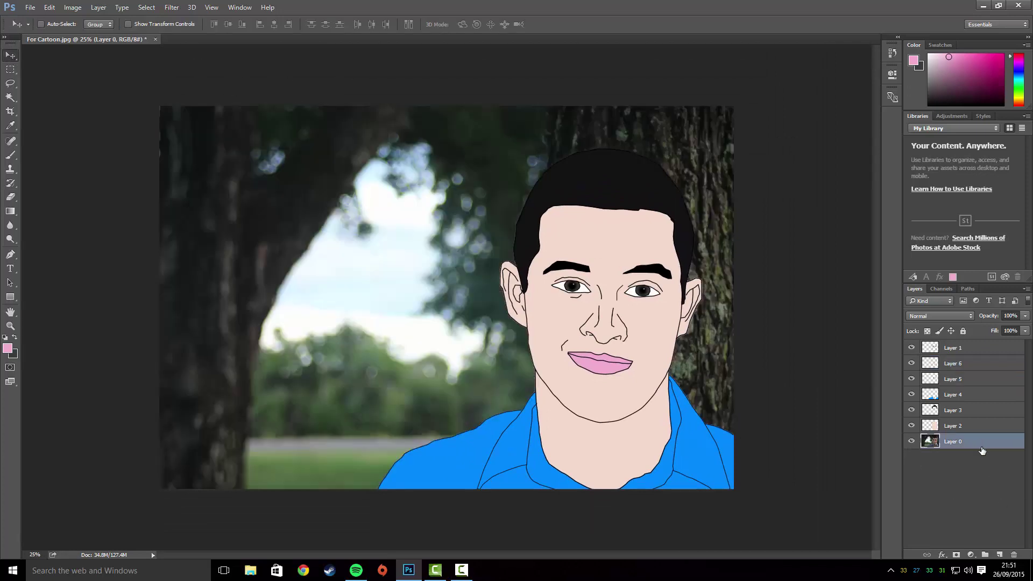
{"action": "left_click", "coordinate": [73, 8]}
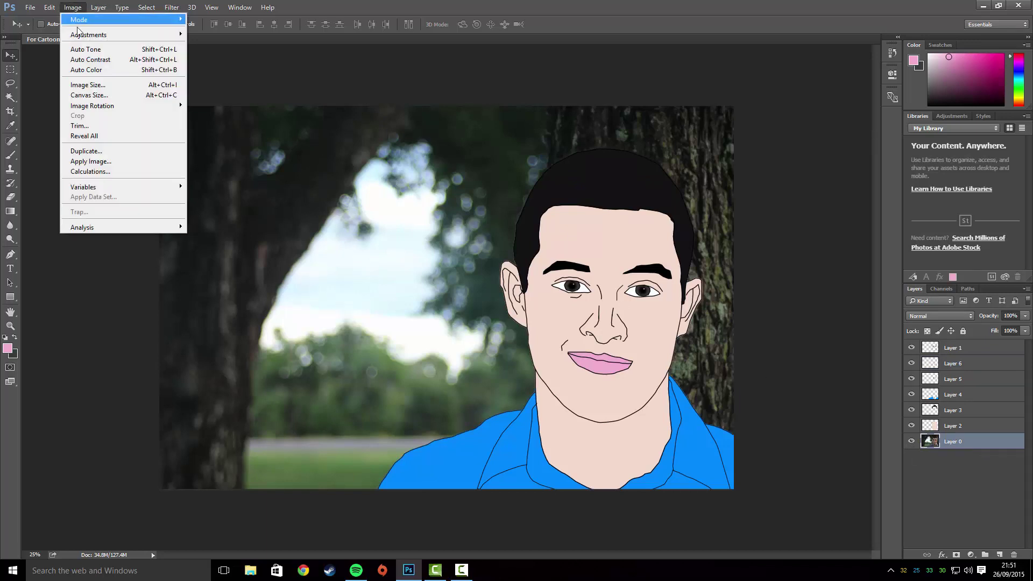
{"action": "mouse_move", "coordinate": [82, 36]}
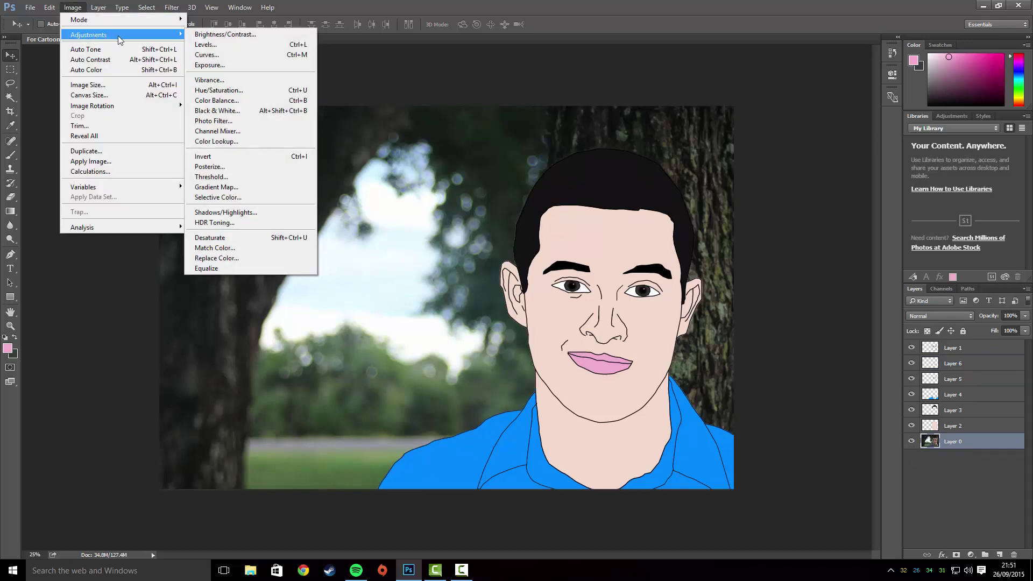
{"action": "left_click", "coordinate": [213, 90]}
{"action": "left_click_drag", "start_coordinate": [285, 252], "coordinate": [182, 254]}
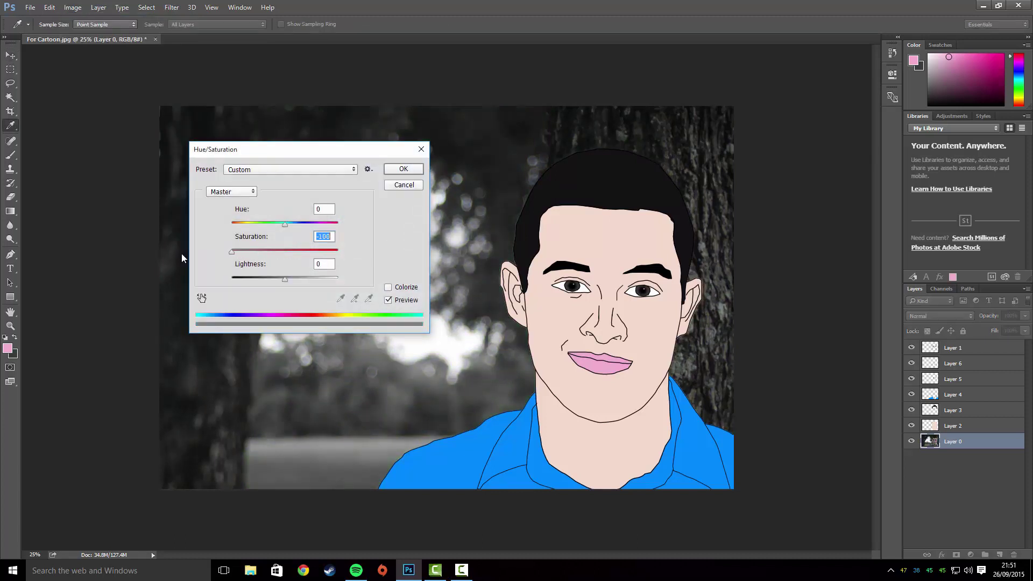
{"action": "right_click", "coordinate": [185, 209]}
{"action": "left_click", "coordinate": [324, 188]}
{"action": "left_click", "coordinate": [408, 172]}
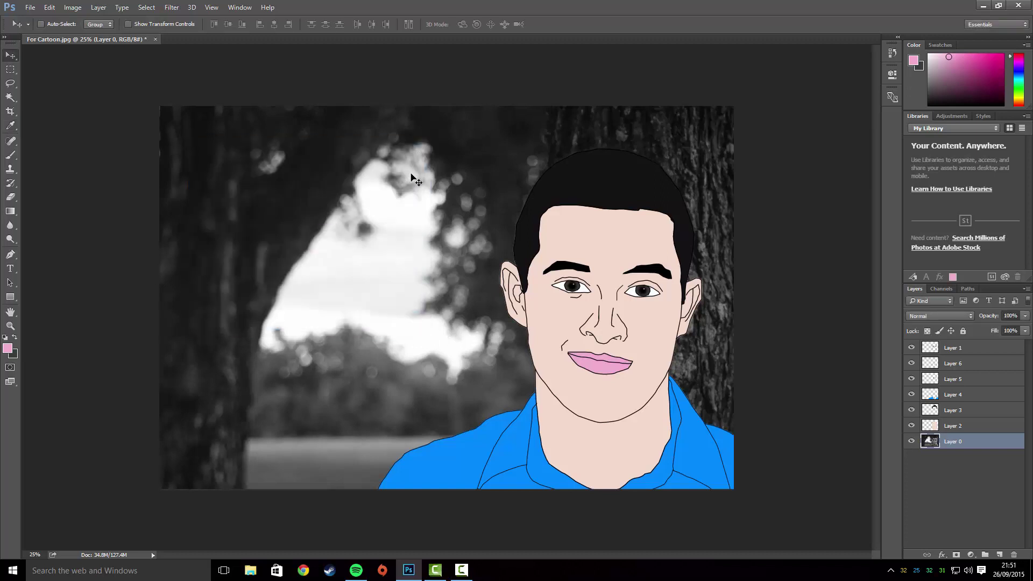
Apply the Cutout filter to Layer 0 with 5 levels, edge simplicity 4 and edge fidelity 2
{"action": "left_click", "coordinate": [170, 7]}
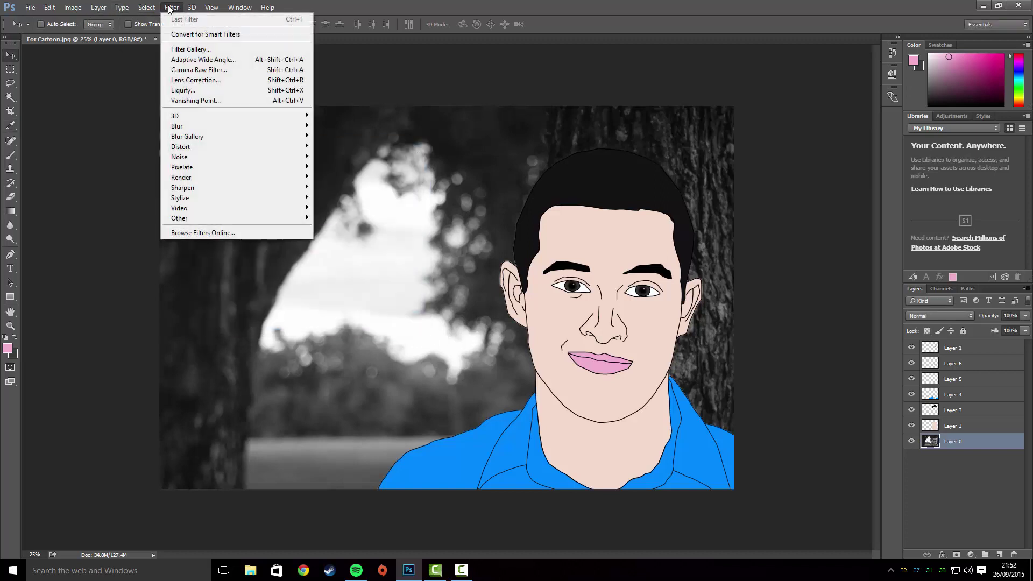
{"action": "left_click", "coordinate": [171, 49]}
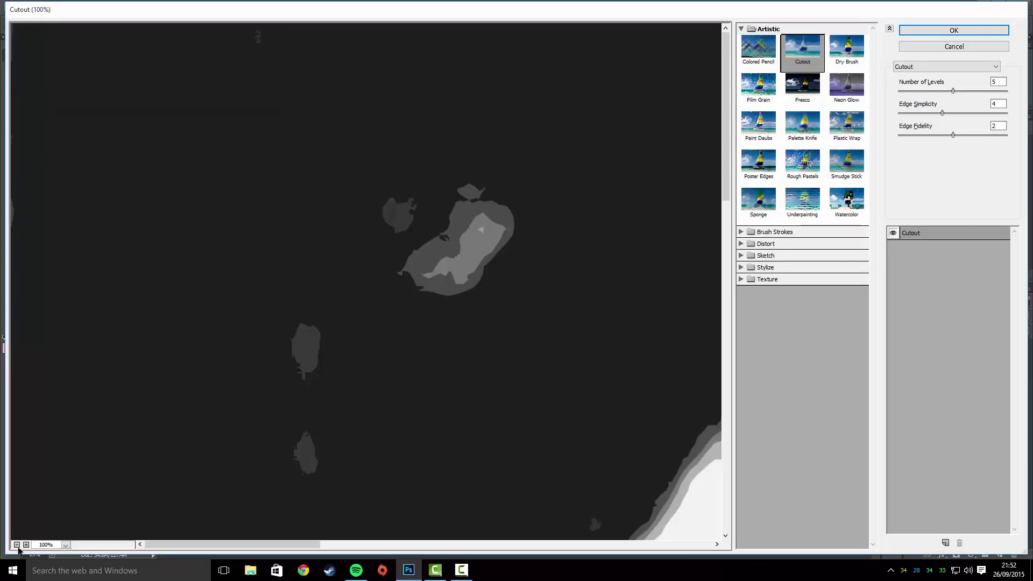
{"action": "left_click", "coordinate": [17, 544]}
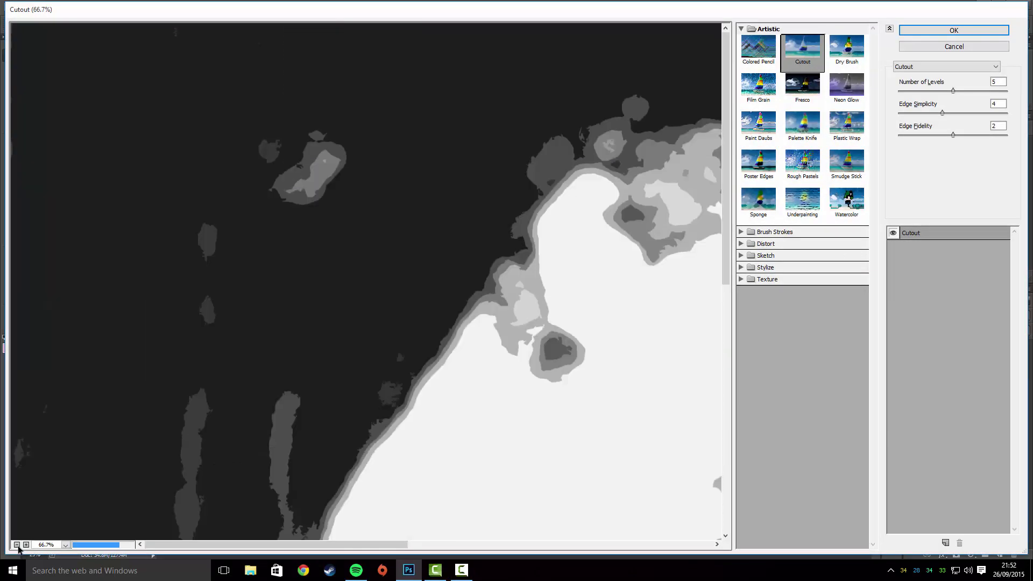
{"action": "left_click", "coordinate": [16, 545]}
{"action": "left_click", "coordinate": [17, 544]}
{"action": "left_click", "coordinate": [16, 544]}
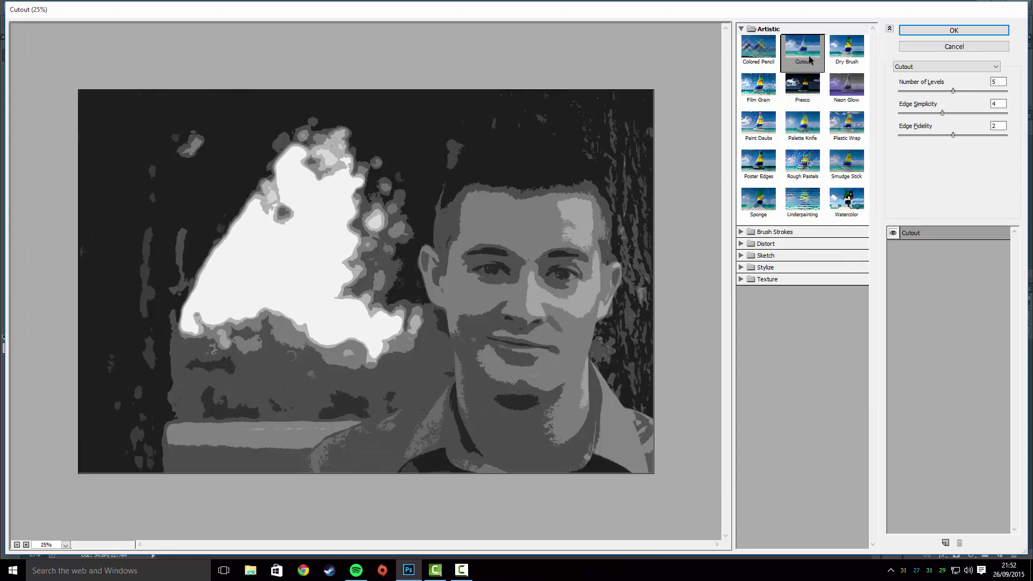
{"action": "left_click", "coordinate": [944, 30]}
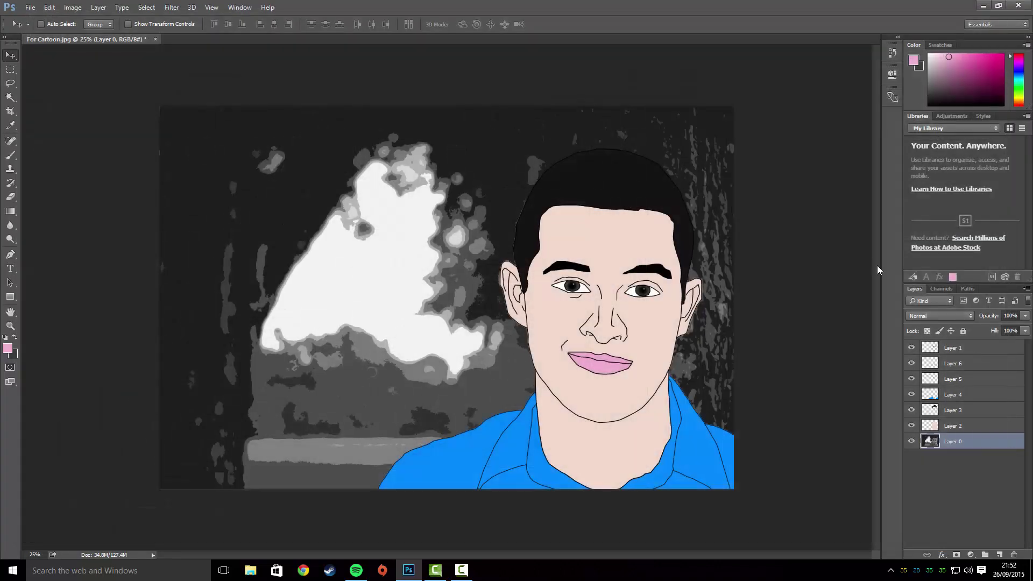
Set Layer 0's blend mode to Hard Light and move the layer to the top of the stack
{"action": "left_click", "coordinate": [941, 317]}
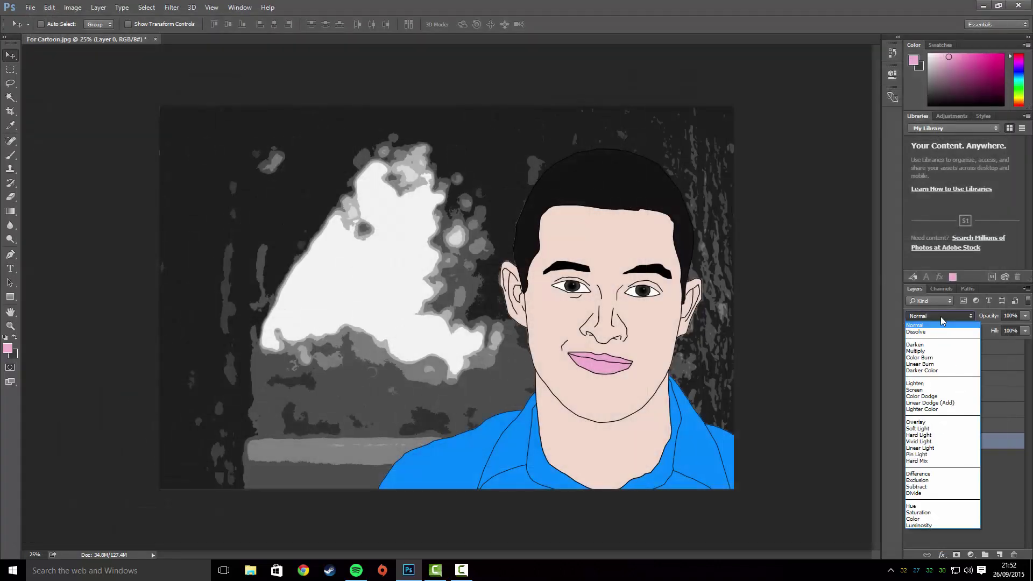
{"action": "left_click", "coordinate": [937, 436]}
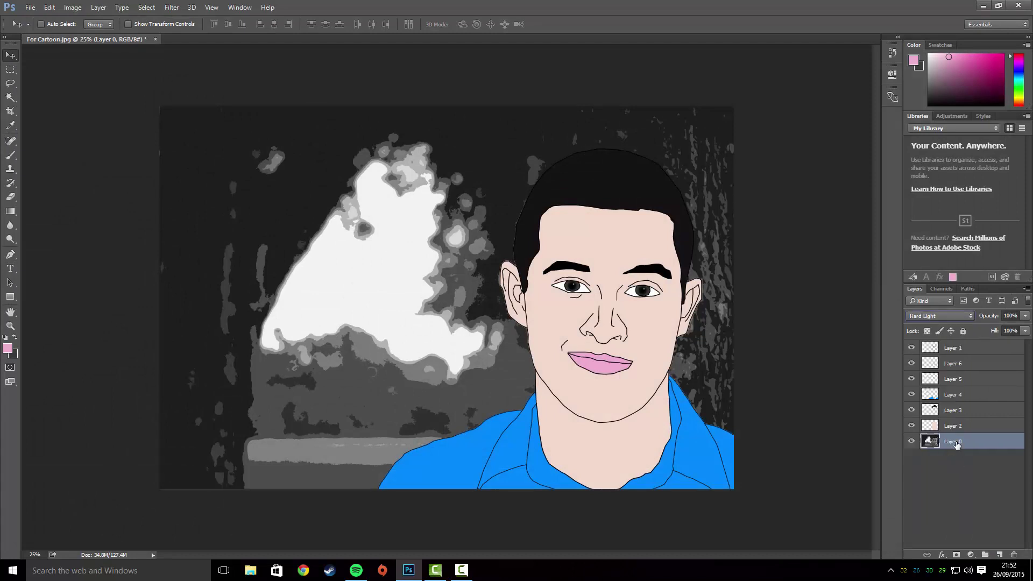
{"action": "left_click_drag", "start_coordinate": [956, 443], "coordinate": [964, 345]}
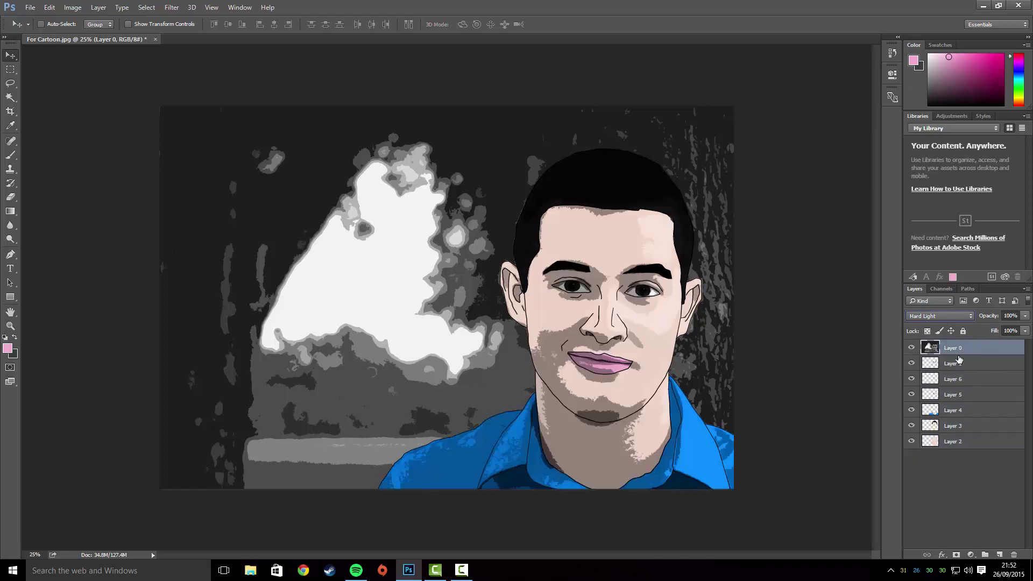
Select the background around the man from the outlines on Layer 1 with the Magic Wand
{"action": "left_click", "coordinate": [10, 97]}
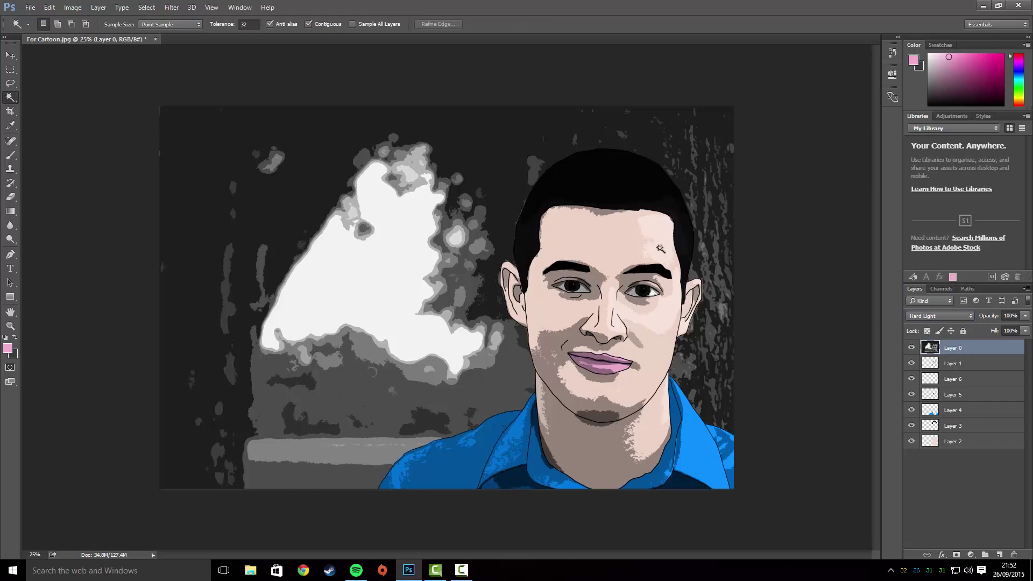
{"action": "left_click", "coordinate": [963, 364]}
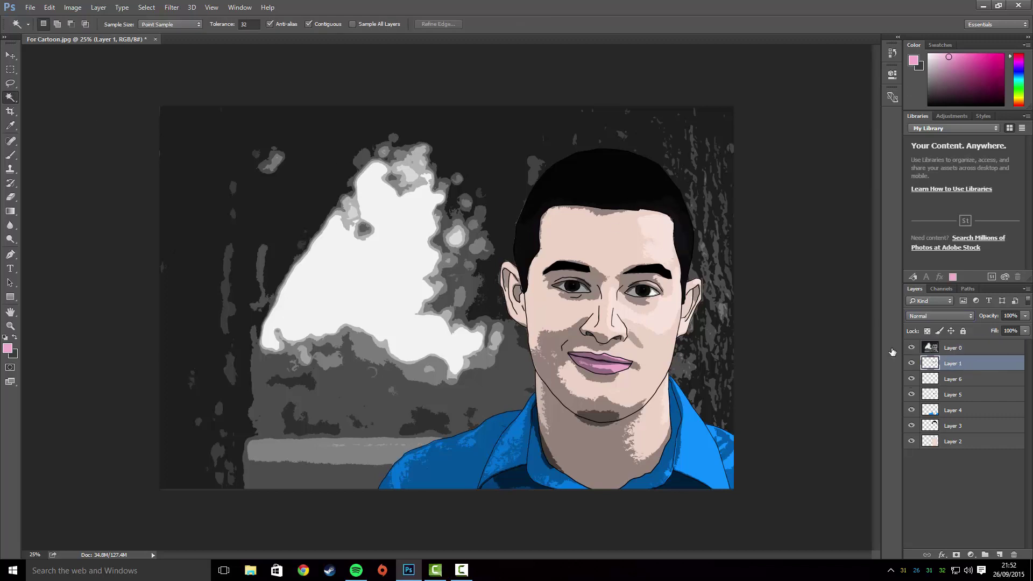
{"action": "left_click", "coordinate": [471, 223]}
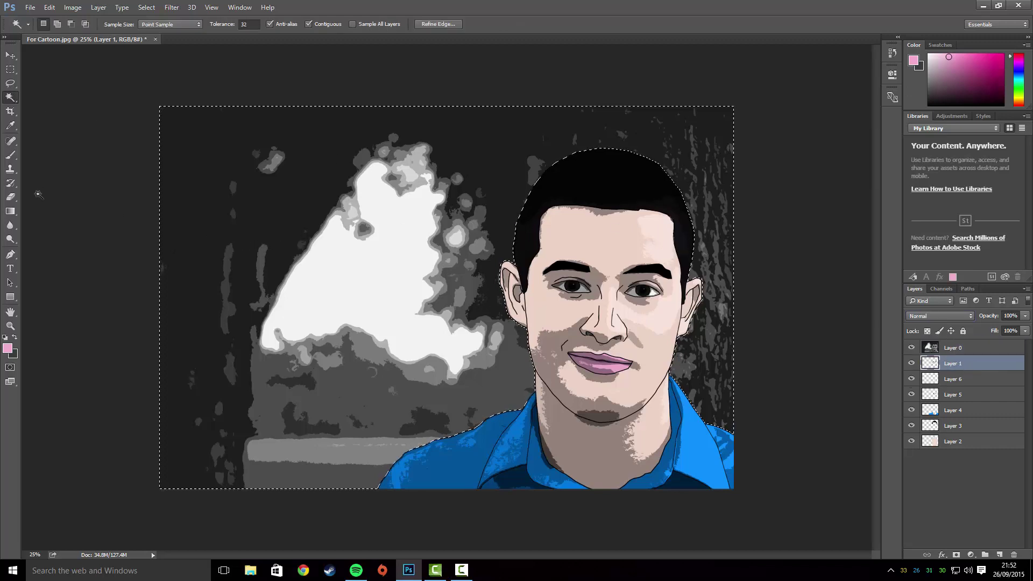
Erase the selected background from Layer 0 with a hard eraser enlarged to 164 px and then 498 px, and clear the selection
{"action": "left_click", "coordinate": [14, 202]}
{"action": "right_click", "coordinate": [107, 60]}
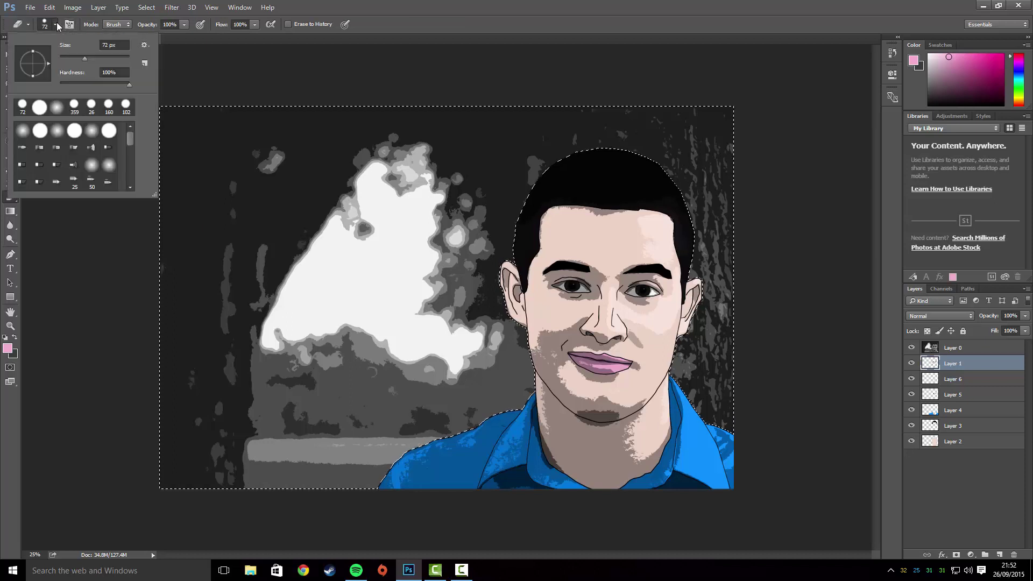
{"action": "left_click", "coordinate": [106, 57]}
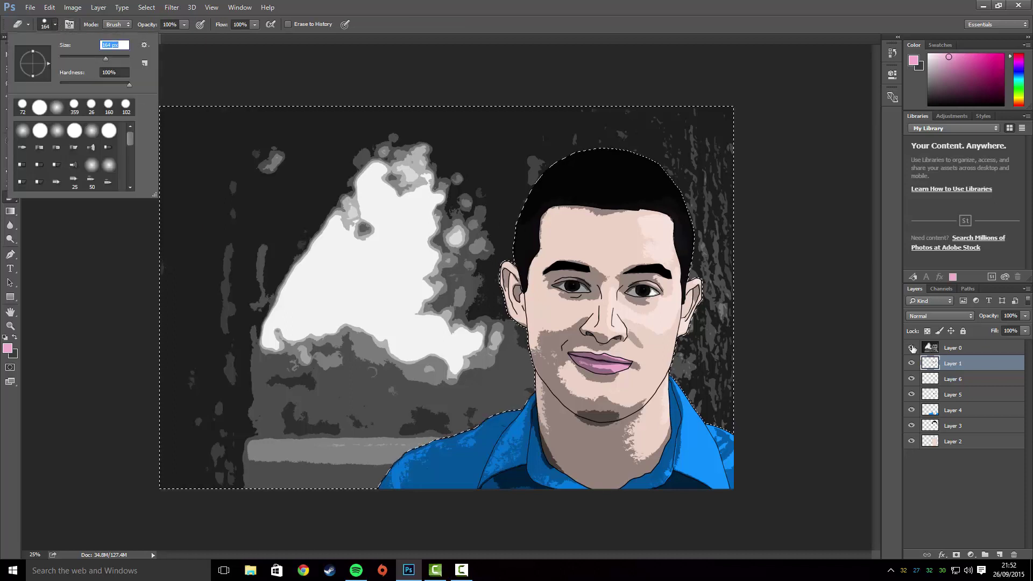
{"action": "left_click", "coordinate": [932, 349]}
{"action": "left_click", "coordinate": [933, 348]}
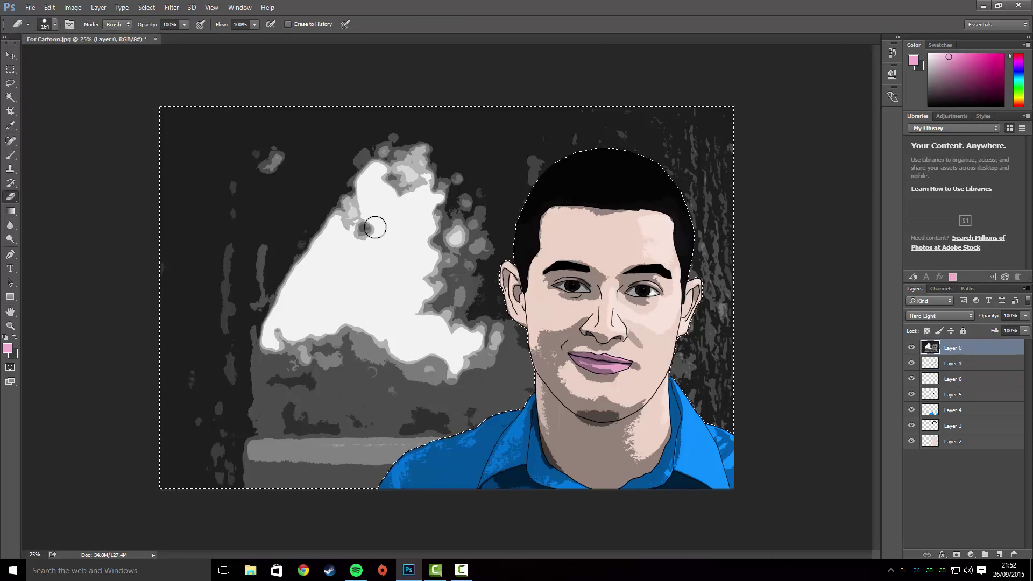
{"action": "mouse_move", "coordinate": [372, 226]}
{"action": "left_mouse_down"}
{"action": "mouse_move", "coordinate": [360, 298]}
{"action": "mouse_move", "coordinate": [284, 295]}
{"action": "left_mouse_up"}
{"action": "left_click", "coordinate": [54, 24]}
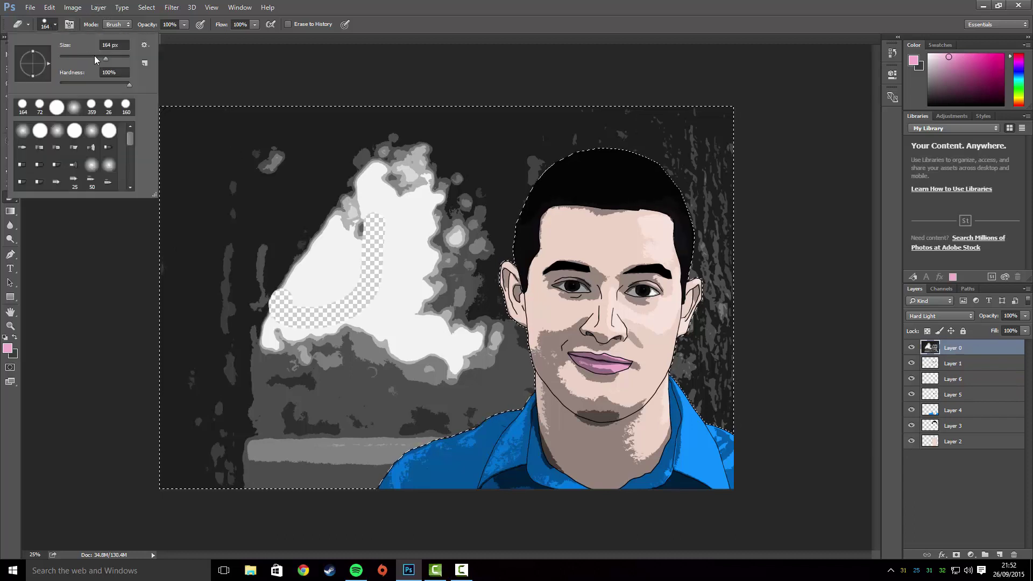
{"action": "left_click", "coordinate": [123, 57]}
{"action": "mouse_move", "coordinate": [346, 179]}
{"action": "left_mouse_down"}
{"action": "mouse_move", "coordinate": [333, 258]}
{"action": "mouse_move", "coordinate": [369, 216]}
{"action": "mouse_move", "coordinate": [359, 137]}
{"action": "mouse_move", "coordinate": [406, 175]}
{"action": "mouse_move", "coordinate": [412, 238]}
{"action": "mouse_move", "coordinate": [490, 177]}
{"action": "mouse_move", "coordinate": [534, 198]}
{"action": "mouse_move", "coordinate": [478, 281]}
{"action": "mouse_move", "coordinate": [508, 360]}
{"action": "mouse_move", "coordinate": [494, 360]}
{"action": "mouse_move", "coordinate": [494, 380]}
{"action": "mouse_move", "coordinate": [455, 348]}
{"action": "mouse_move", "coordinate": [408, 429]}
{"action": "mouse_move", "coordinate": [508, 425]}
{"action": "mouse_move", "coordinate": [375, 450]}
{"action": "mouse_move", "coordinate": [360, 476]}
{"action": "mouse_move", "coordinate": [179, 471]}
{"action": "mouse_move", "coordinate": [148, 480]}
{"action": "mouse_move", "coordinate": [232, 397]}
{"action": "mouse_move", "coordinate": [315, 356]}
{"action": "mouse_move", "coordinate": [443, 355]}
{"action": "mouse_move", "coordinate": [283, 348]}
{"action": "mouse_move", "coordinate": [236, 325]}
{"action": "mouse_move", "coordinate": [241, 298]}
{"action": "mouse_move", "coordinate": [172, 372]}
{"action": "mouse_move", "coordinate": [212, 279]}
{"action": "mouse_move", "coordinate": [189, 228]}
{"action": "mouse_move", "coordinate": [132, 165]}
{"action": "mouse_move", "coordinate": [226, 90]}
{"action": "mouse_move", "coordinate": [127, 120]}
{"action": "mouse_move", "coordinate": [271, 99]}
{"action": "mouse_move", "coordinate": [555, 111]}
{"action": "mouse_move", "coordinate": [479, 97]}
{"action": "mouse_move", "coordinate": [606, 114]}
{"action": "mouse_move", "coordinate": [558, 146]}
{"action": "mouse_move", "coordinate": [653, 90]}
{"action": "mouse_move", "coordinate": [723, 126]}
{"action": "mouse_move", "coordinate": [695, 125]}
{"action": "mouse_move", "coordinate": [721, 171]}
{"action": "mouse_move", "coordinate": [734, 167]}
{"action": "mouse_move", "coordinate": [718, 147]}
{"action": "mouse_move", "coordinate": [695, 174]}
{"action": "mouse_move", "coordinate": [687, 254]}
{"action": "mouse_move", "coordinate": [703, 263]}
{"action": "mouse_move", "coordinate": [697, 373]}
{"action": "mouse_move", "coordinate": [728, 380]}
{"action": "mouse_move", "coordinate": [733, 415]}
{"action": "mouse_move", "coordinate": [653, 417]}
{"action": "mouse_move", "coordinate": [702, 404]}
{"action": "left_mouse_up"}
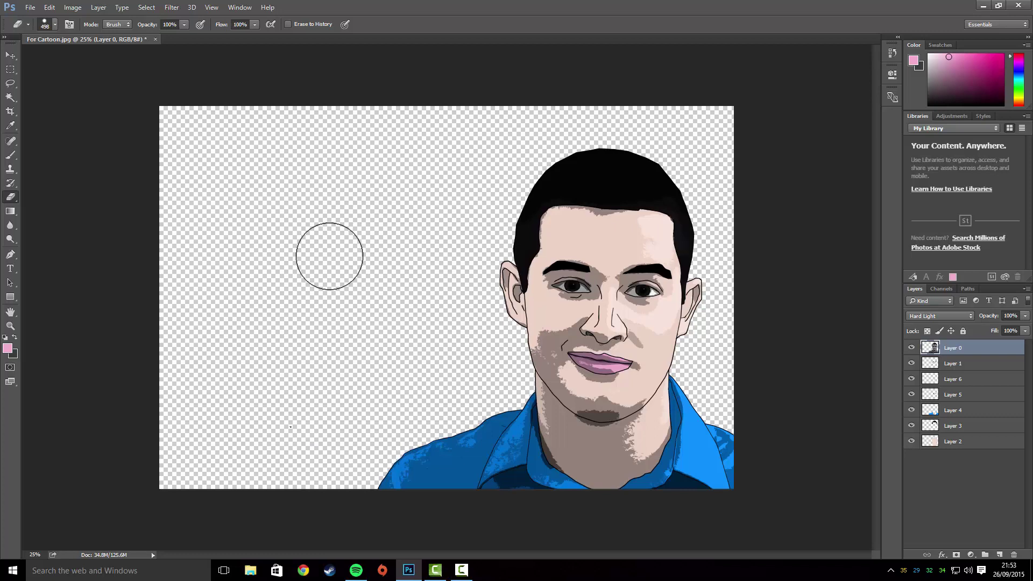
Lower Layer 0's opacity to 55% to soften the shading over the face and shirt
{"action": "key", "text": "ctrl+plus"}
{"action": "key", "text": "ctrl+plus"}
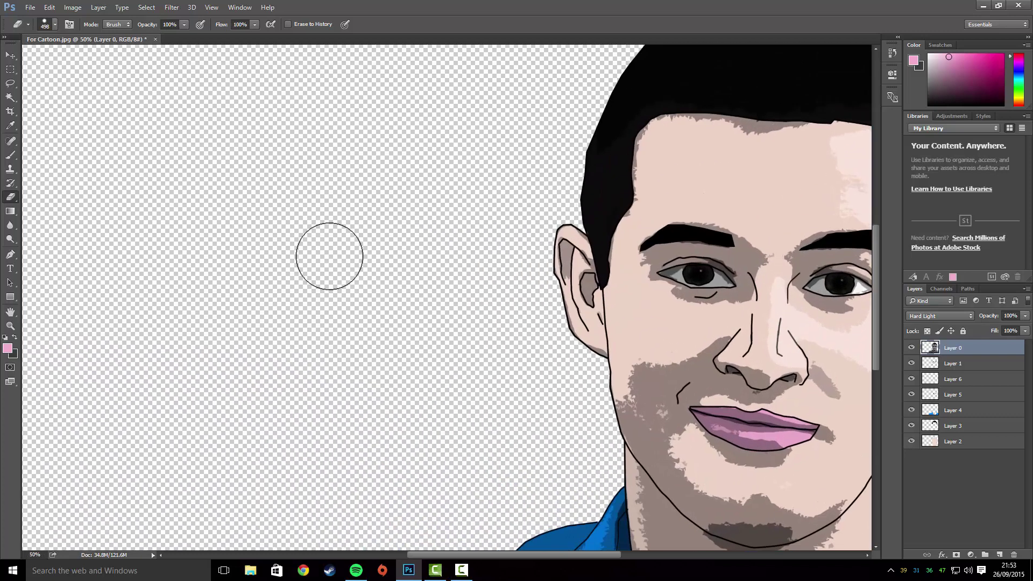
{"action": "key", "text": "ctrl+minus"}
{"action": "left_click_drag", "start_coordinate": [411, 289], "coordinate": [250, 256]}
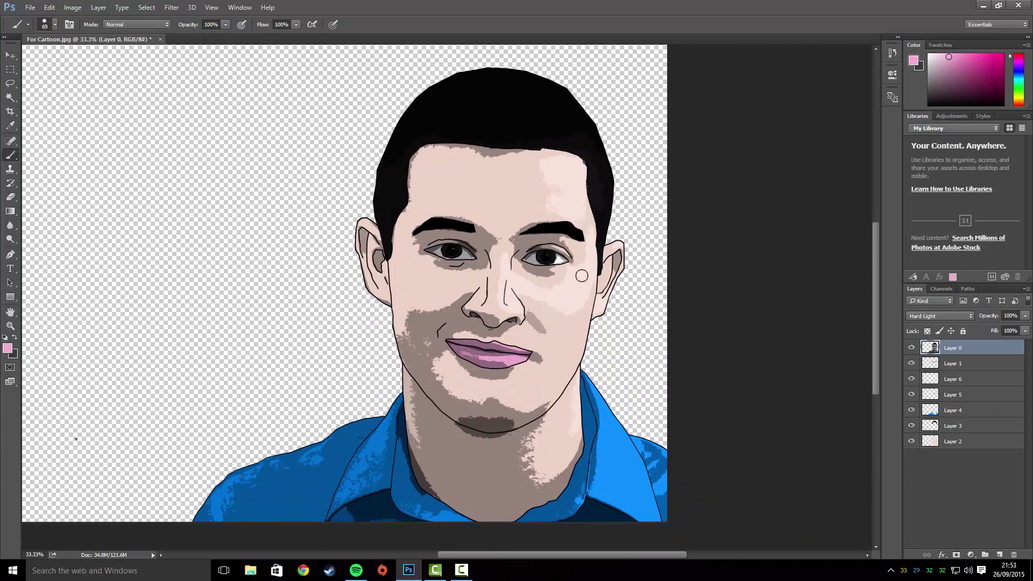
{"action": "left_click", "coordinate": [1025, 316]}
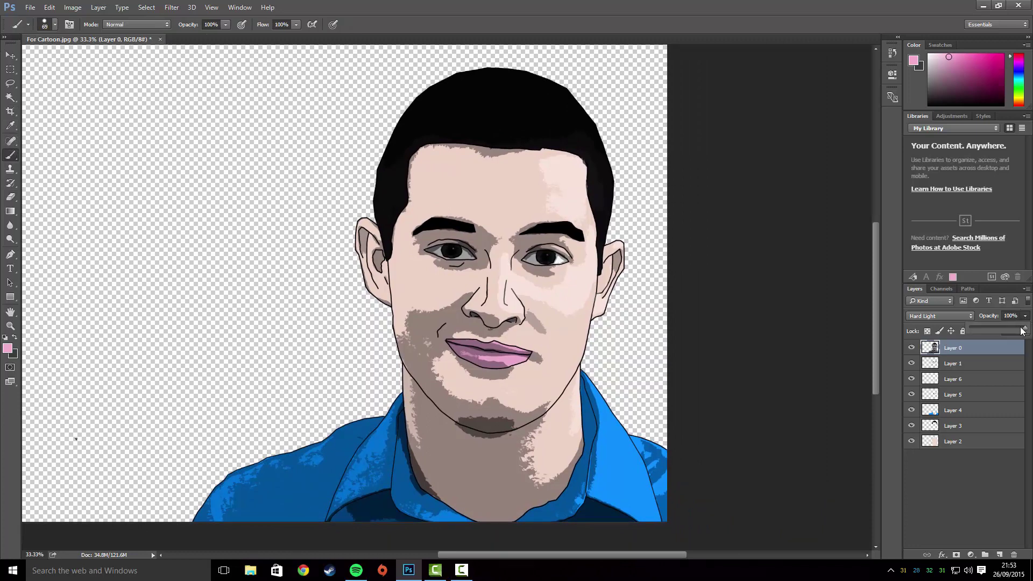
{"action": "left_click_drag", "start_coordinate": [1026, 330], "coordinate": [1002, 331]}
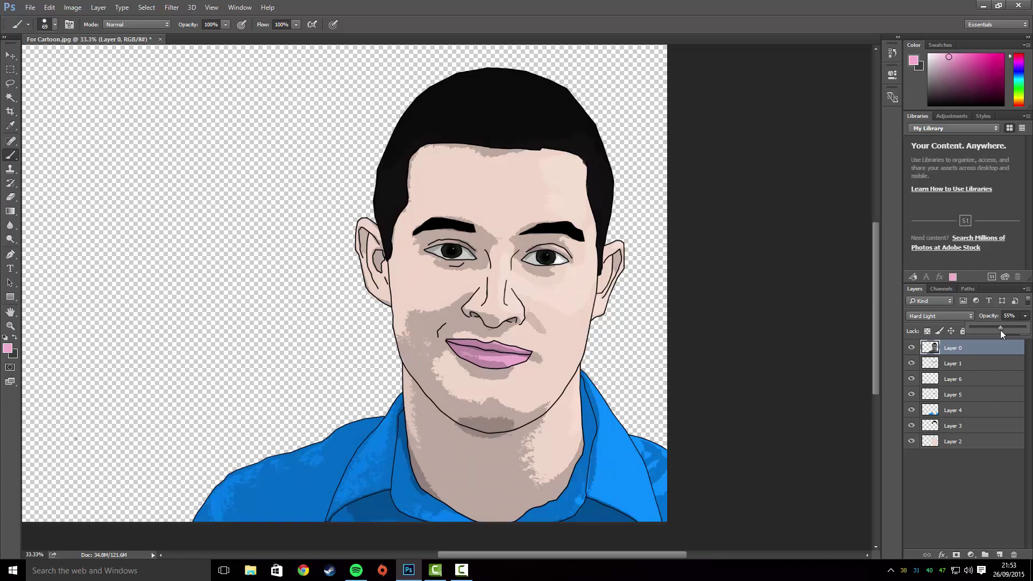
Add a new layer above Layer 0 and set the foreground color to the forehead skin tone efd6c9
{"action": "left_click", "coordinate": [1001, 555]}
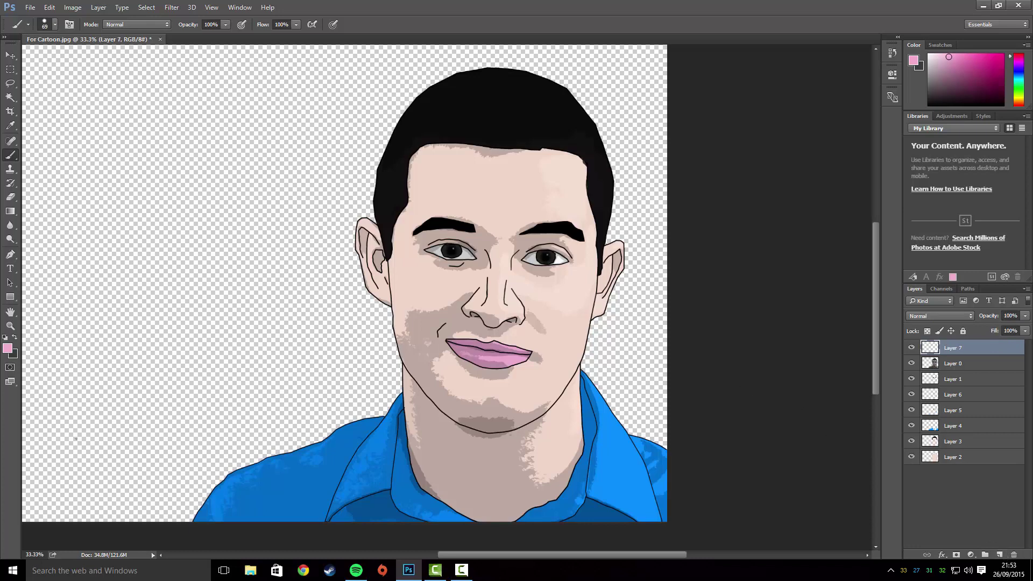
{"action": "left_click", "coordinate": [8, 350]}
{"action": "left_click", "coordinate": [544, 177]}
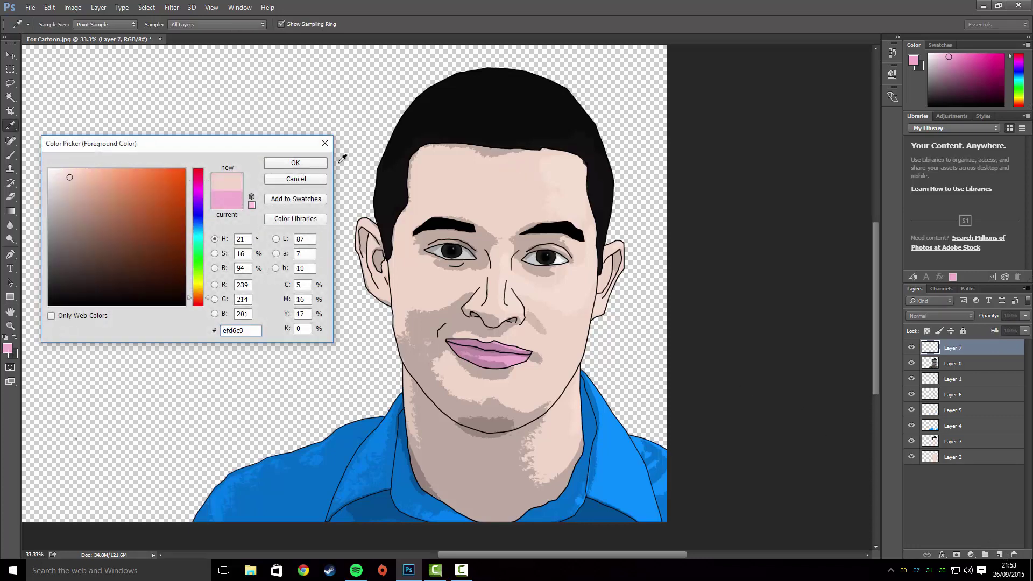
{"action": "left_click", "coordinate": [322, 164]}
Smooth the ragged shading edge from beside the mouth down around the chin with a 37 px brush in the shading tone
{"action": "key", "text": "ctrl+plus"}
{"action": "key", "text": "ctrl+plus"}
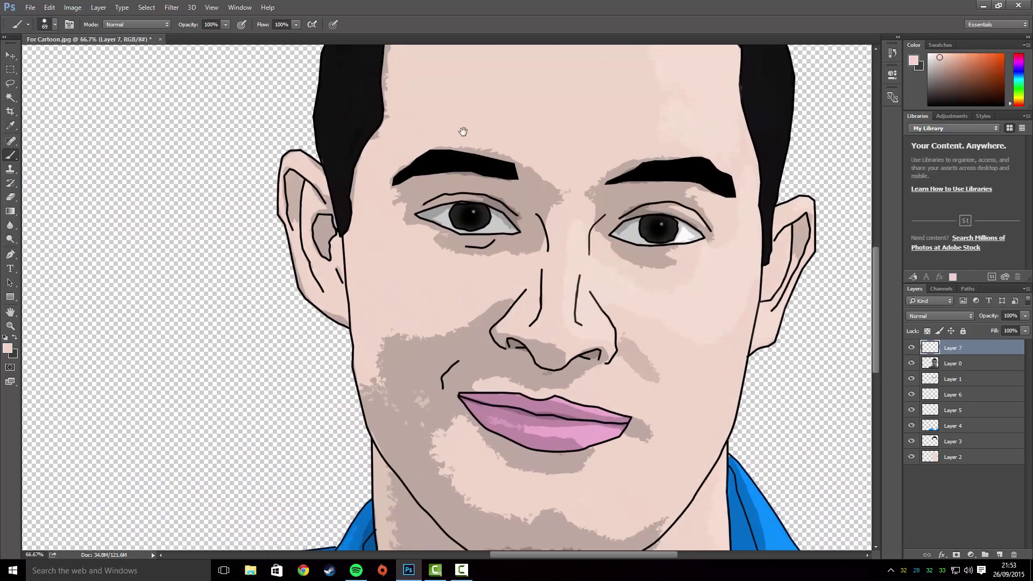
{"action": "left_click_drag", "start_coordinate": [461, 131], "coordinate": [436, 233]}
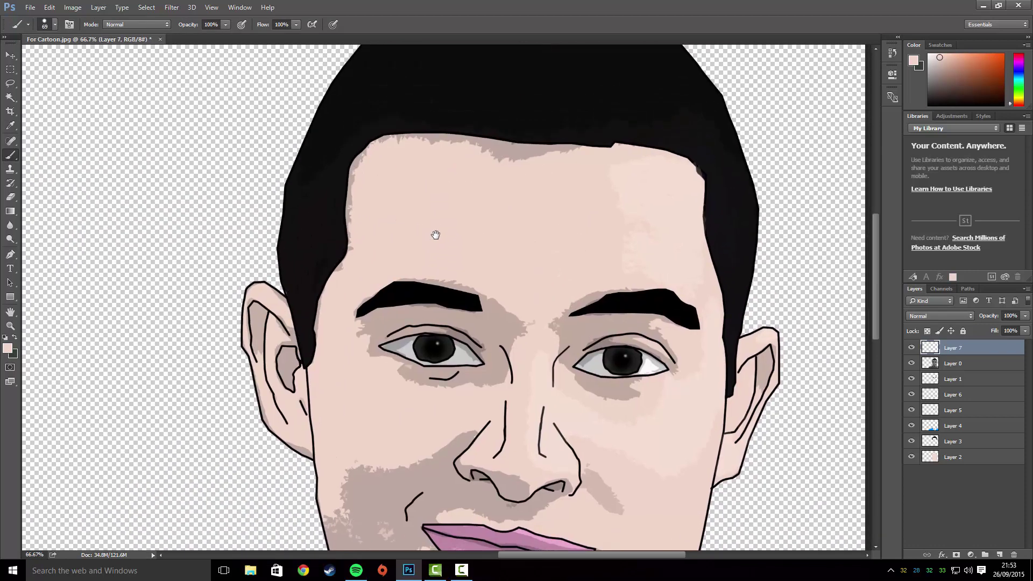
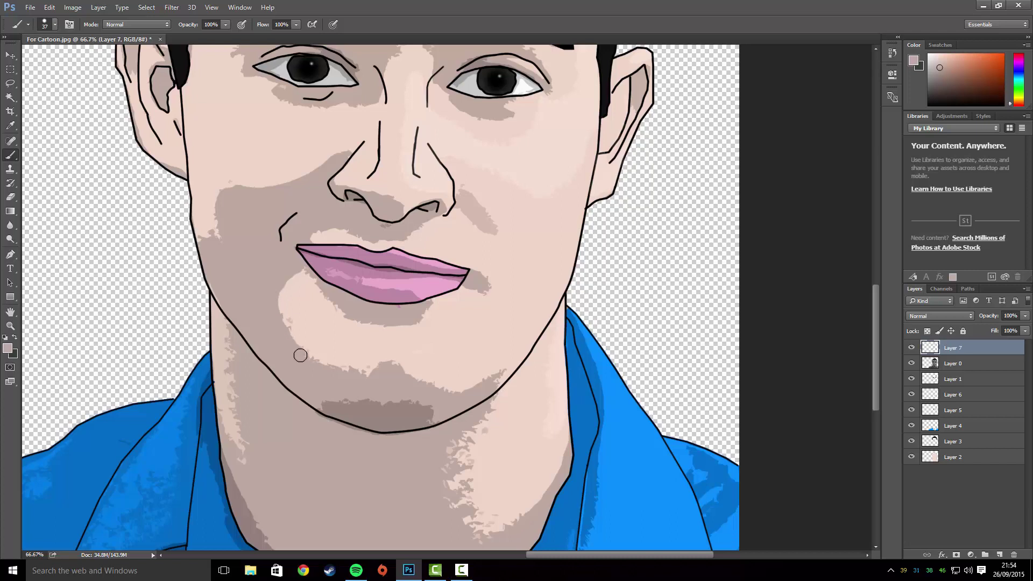
{"action": "mouse_move", "coordinate": [358, 374]}
{"action": "left_mouse_down"}
{"action": "mouse_move", "coordinate": [300, 350]}
{"action": "mouse_move", "coordinate": [277, 290]}
{"action": "left_mouse_up"}
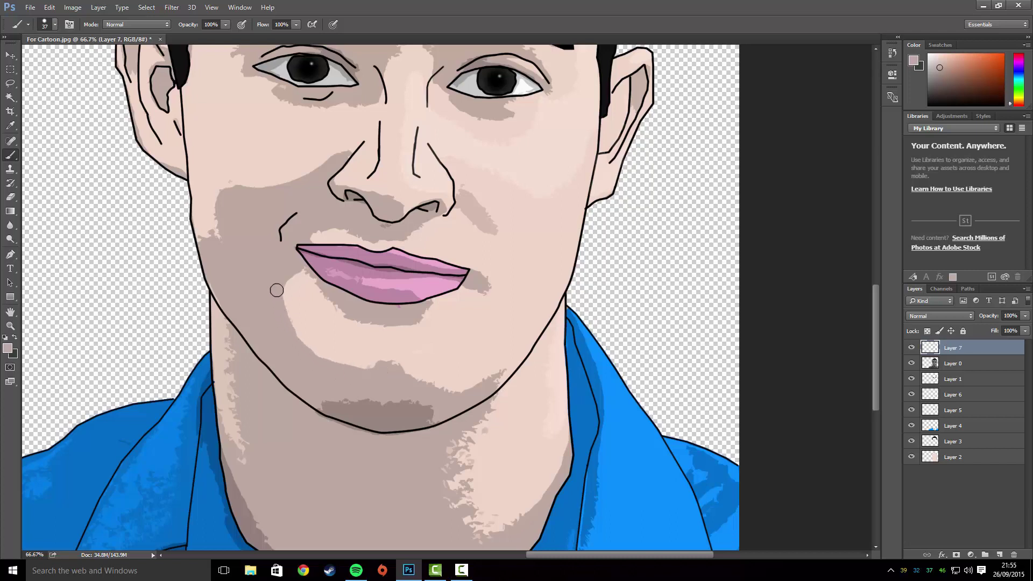
{"action": "mouse_move", "coordinate": [420, 385]}
{"action": "left_mouse_down"}
{"action": "mouse_move", "coordinate": [471, 390]}
{"action": "mouse_move", "coordinate": [496, 375]}
{"action": "left_mouse_up"}
Resample the shading tone and even out the shadows at the mouth corner and under the lower lip, reducing the brush to 18 px
{"action": "scroll", "coordinate": [407, 431], "scroll_direction": "up", "scroll_amount": 5}
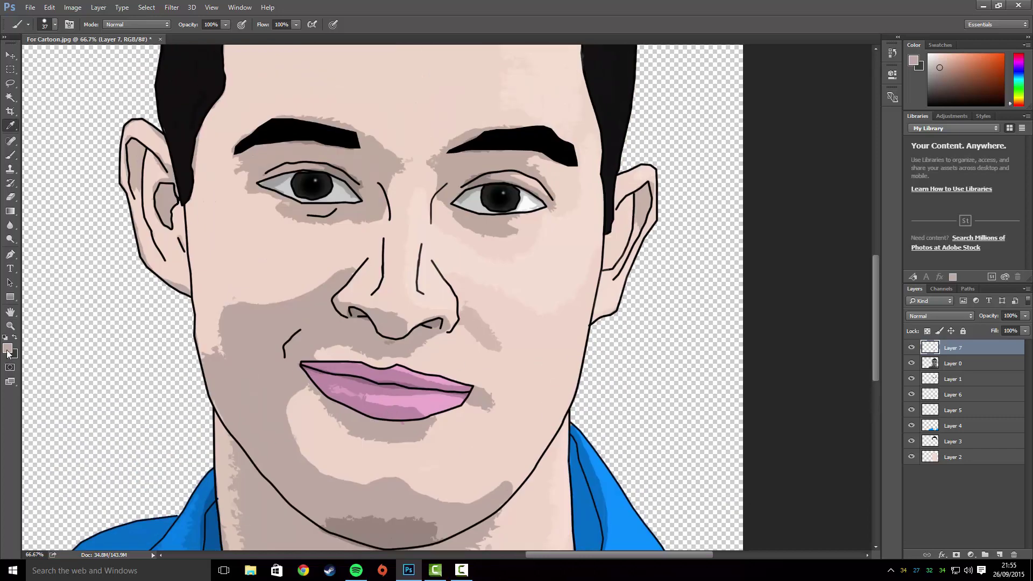
{"action": "right_click", "coordinate": [314, 341], "text": "alt+shift"}
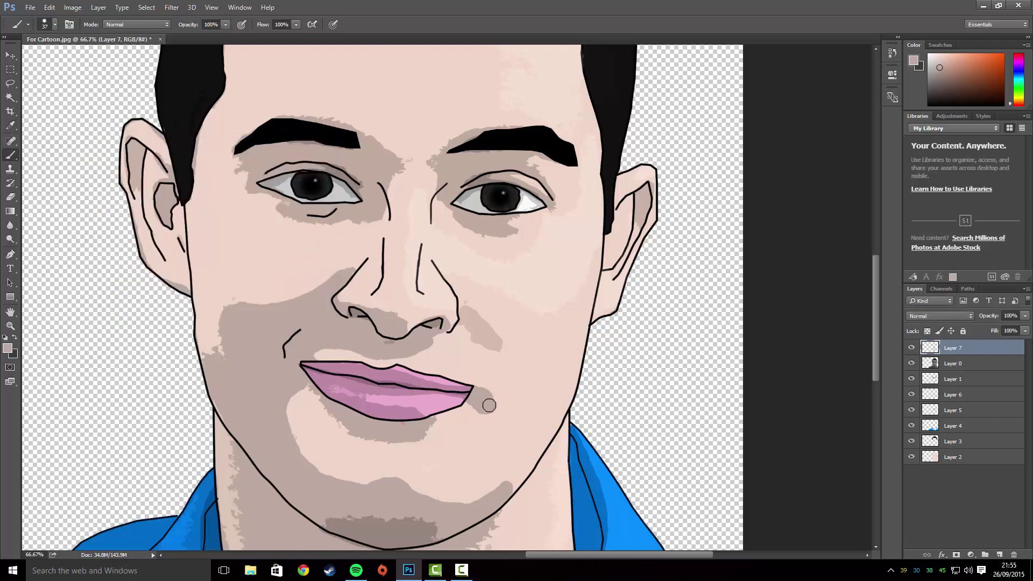
{"action": "left_click", "coordinate": [296, 161]}
{"action": "left_click", "coordinate": [54, 24]}
{"action": "left_click_drag", "start_coordinate": [33, 52], "coordinate": [22, 52]}
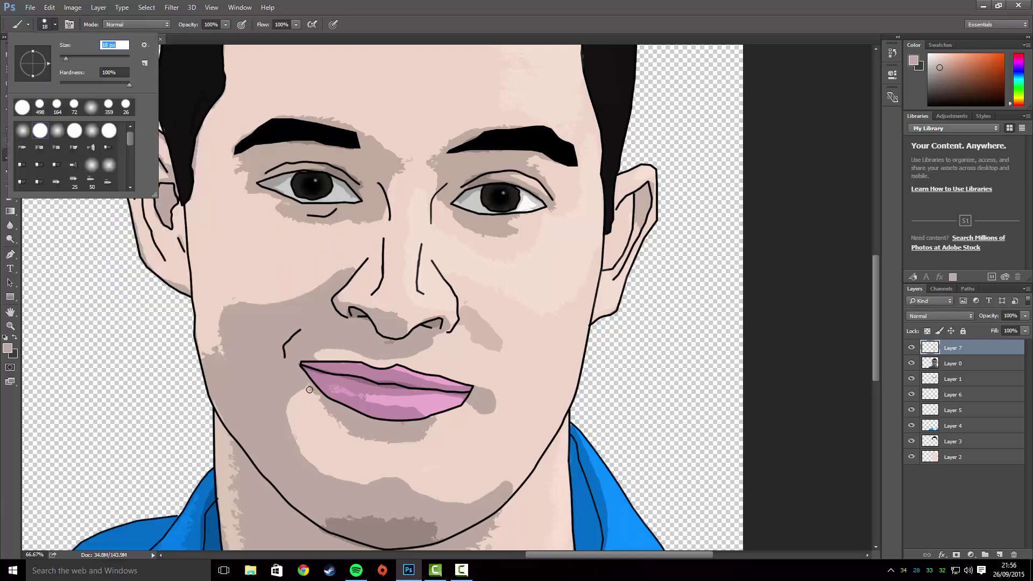
{"action": "left_click", "coordinate": [310, 390]}
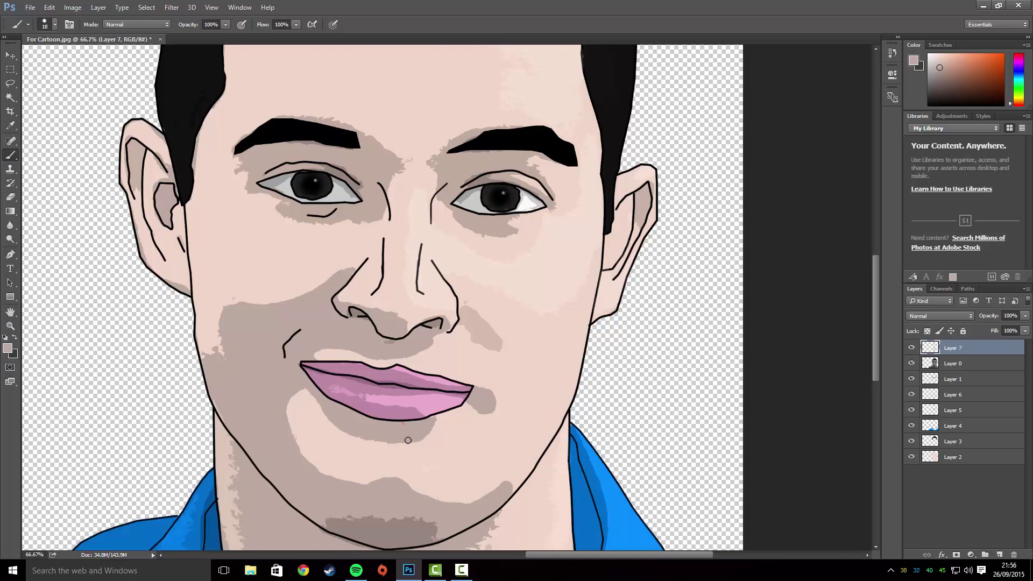
Resample the color from the face and smooth the upper and outer edges of the cheek shading
{"action": "left_click", "coordinate": [8, 348]}
{"action": "left_click", "coordinate": [295, 166]}
{"action": "left_click_drag", "start_coordinate": [237, 304], "coordinate": [221, 315]}
{"action": "left_click_drag", "start_coordinate": [204, 358], "coordinate": [219, 351]}
{"action": "left_click_drag", "start_coordinate": [286, 378], "coordinate": [221, 491]}
Set the foreground color to the face's shading tone, RGB 190, 170, 160
{"action": "left_click", "coordinate": [8, 348]}
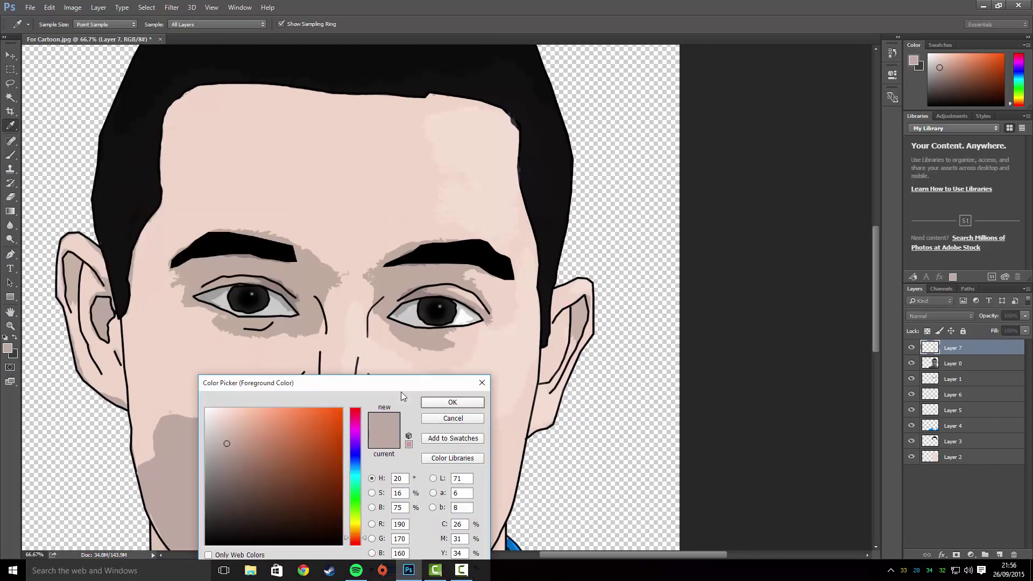
{"action": "left_click", "coordinate": [461, 397]}
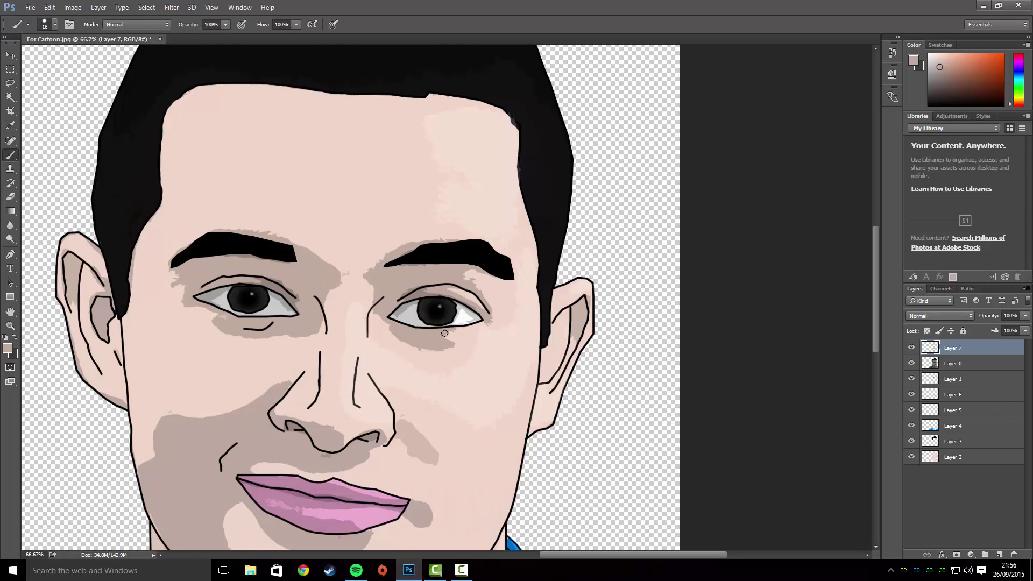
{"action": "scroll", "coordinate": [446, 353], "scroll_direction": "down", "scroll_amount": 2}
{"action": "scroll", "coordinate": [535, 450], "scroll_direction": "up", "scroll_amount": 3}
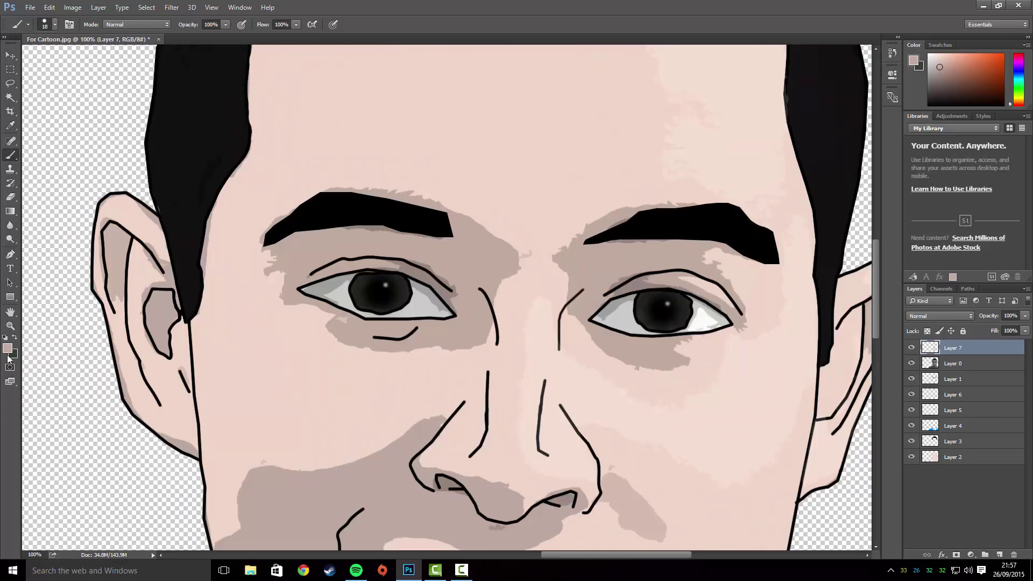
Set the foreground color to skin tone efd6c9 and smooth the edges of the large light patch on the neck, enlarging the brush to 52 px
{"action": "left_click", "coordinate": [7, 349]}
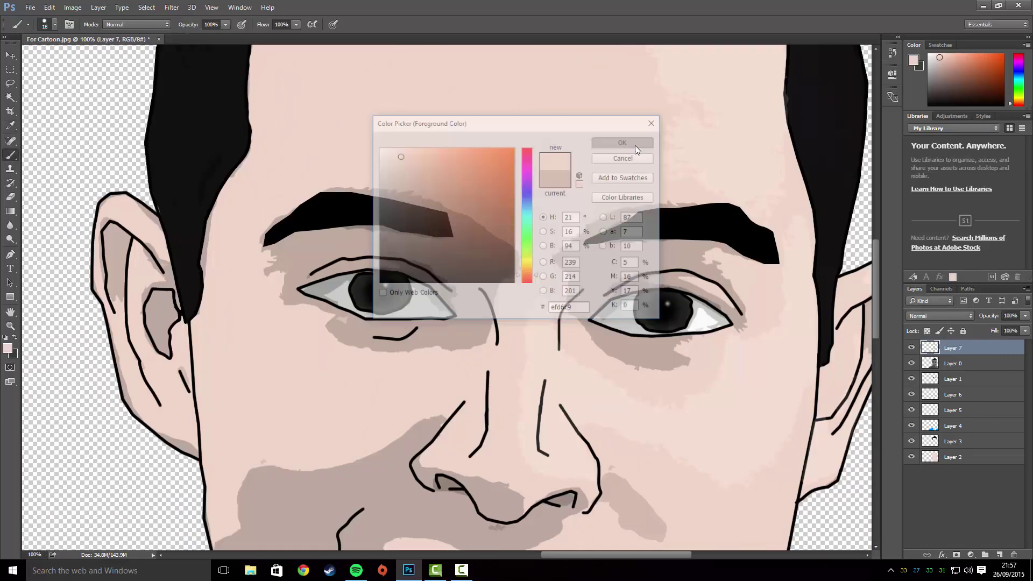
{"action": "key", "text": "Return"}
{"action": "scroll", "coordinate": [657, 372], "scroll_direction": "down", "scroll_amount": 10}
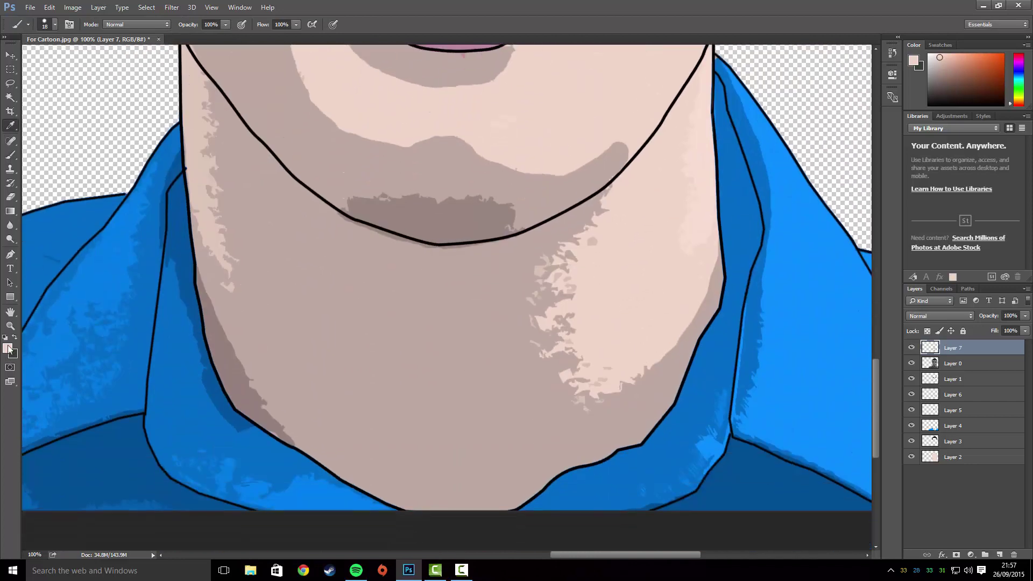
{"action": "left_click", "coordinate": [8, 349]}
{"action": "key", "text": "Return"}
{"action": "mouse_move", "coordinate": [599, 208]}
{"action": "left_mouse_down"}
{"action": "mouse_move", "coordinate": [557, 249]}
{"action": "mouse_move", "coordinate": [548, 318]}
{"action": "left_mouse_up"}
{"action": "left_click", "coordinate": [55, 25]}
{"action": "left_click_drag", "start_coordinate": [81, 45], "coordinate": [115, 45]}
{"action": "left_click", "coordinate": [577, 288]}
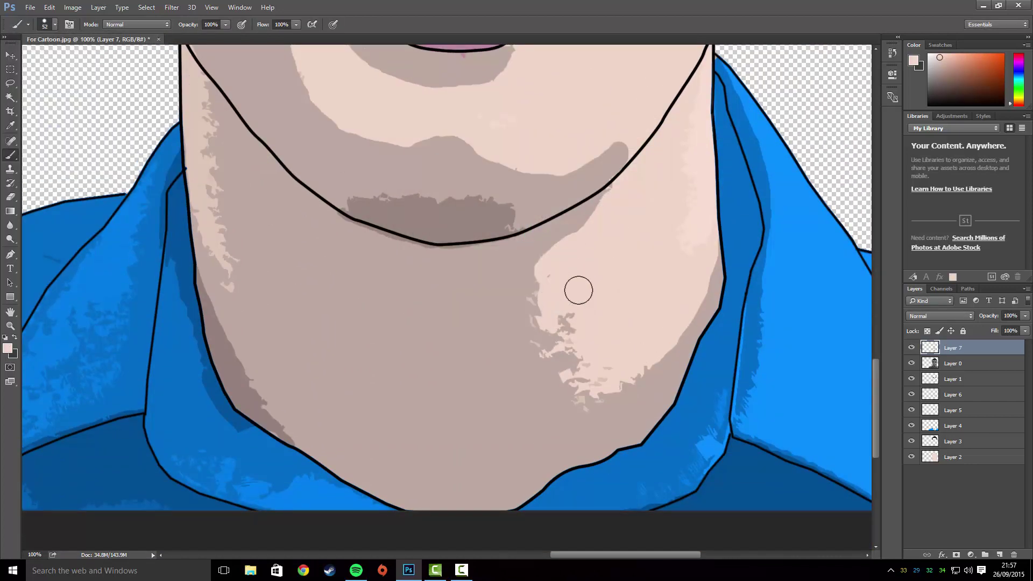
{"action": "mouse_move", "coordinate": [546, 278]}
{"action": "left_mouse_down"}
{"action": "mouse_move", "coordinate": [546, 337]}
{"action": "mouse_move", "coordinate": [581, 391]}
{"action": "mouse_move", "coordinate": [631, 369]}
{"action": "mouse_move", "coordinate": [572, 330]}
{"action": "left_mouse_up"}
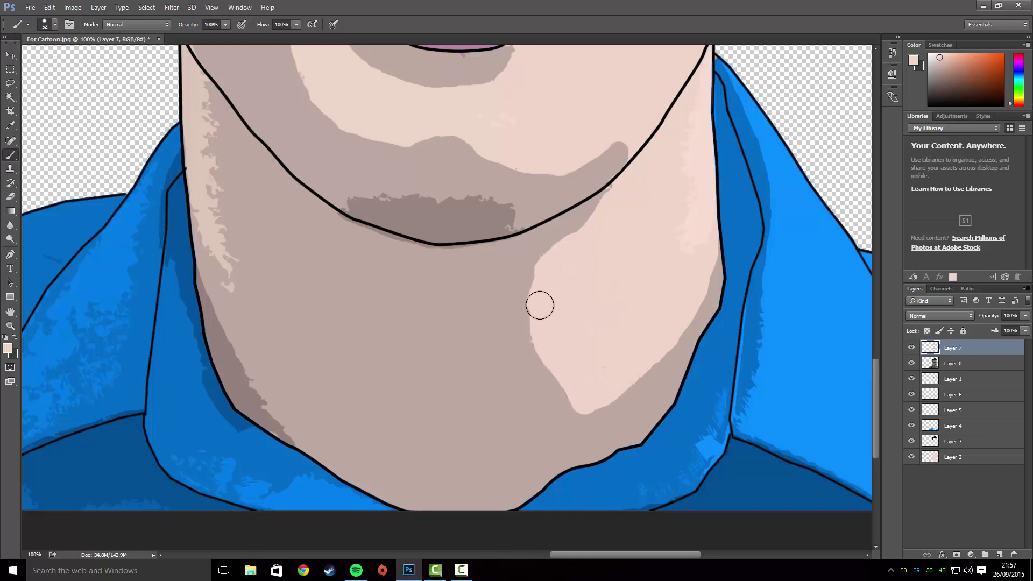
Sample the darker shadow tone and smooth the dark patch at the bottom of the chin with a 30 px brush
{"action": "scroll", "coordinate": [540, 302], "scroll_direction": "up", "scroll_amount": 3}
{"action": "left_click", "coordinate": [8, 350]}
{"action": "key", "text": "Return"}
{"action": "left_click", "coordinate": [419, 312], "text": "alt"}
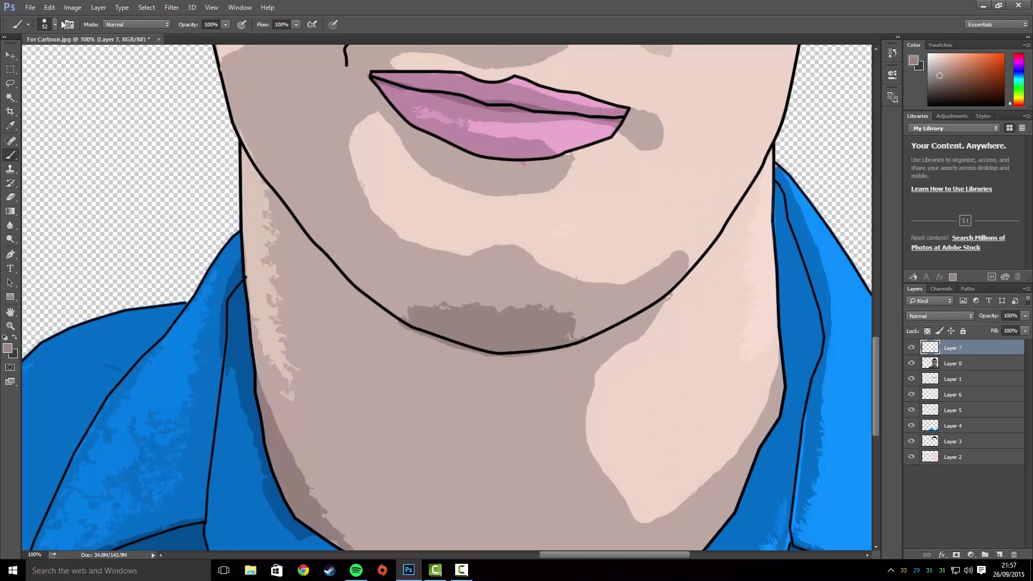
{"action": "left_click", "coordinate": [55, 24]}
{"action": "left_click_drag", "start_coordinate": [115, 45], "coordinate": [102, 45]}
{"action": "left_click", "coordinate": [413, 263]}
{"action": "mouse_move", "coordinate": [438, 310]}
{"action": "left_mouse_down"}
{"action": "mouse_move", "coordinate": [529, 307]}
{"action": "mouse_move", "coordinate": [572, 327]}
{"action": "left_mouse_up"}
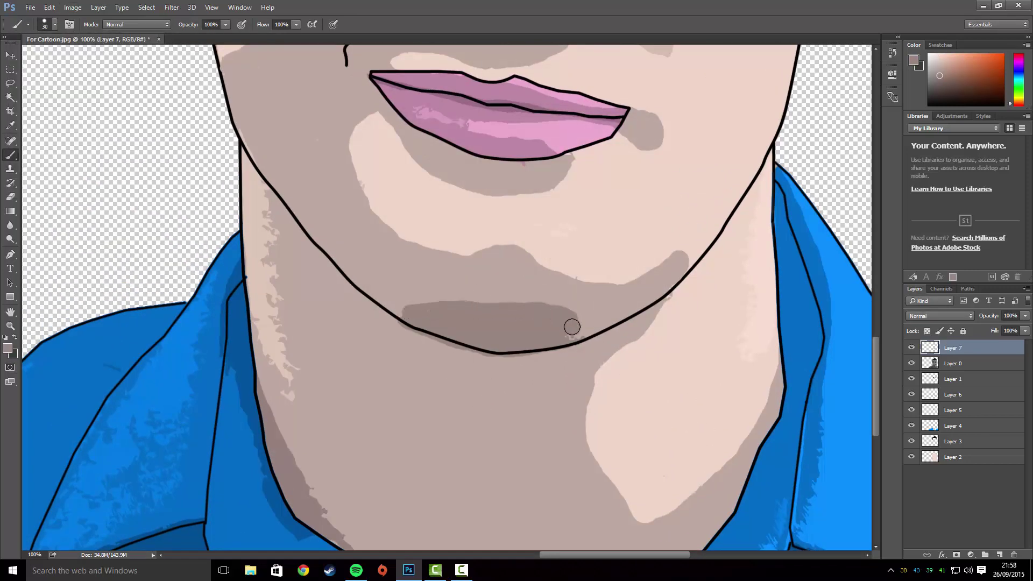
Smooth the narrow light strip along the neck below the shaded cheek, and resample the light skin tone from the chin
{"action": "left_click", "coordinate": [8, 350]}
{"action": "left_click", "coordinate": [623, 143]}
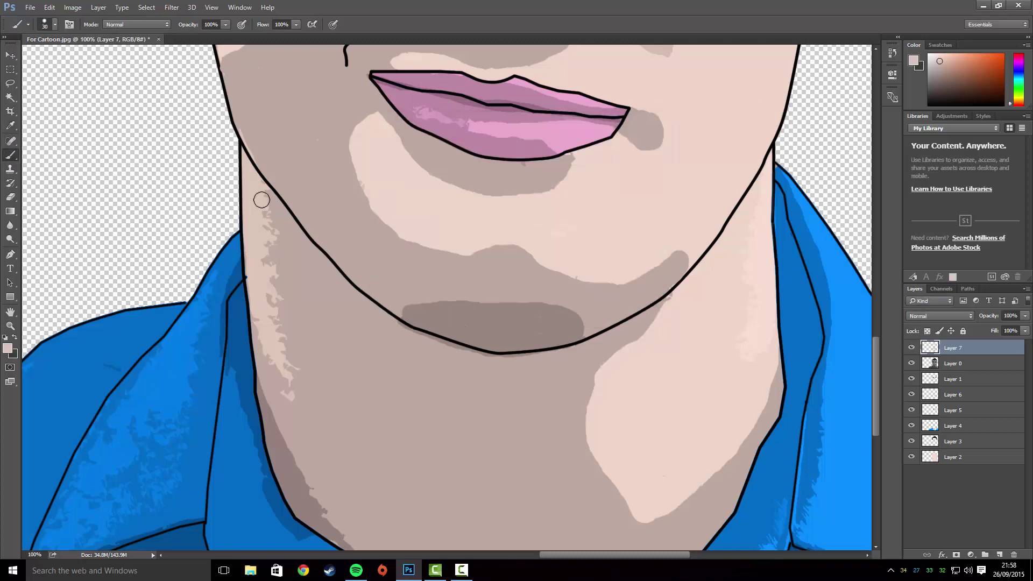
{"action": "left_click_drag", "start_coordinate": [262, 196], "coordinate": [281, 348]}
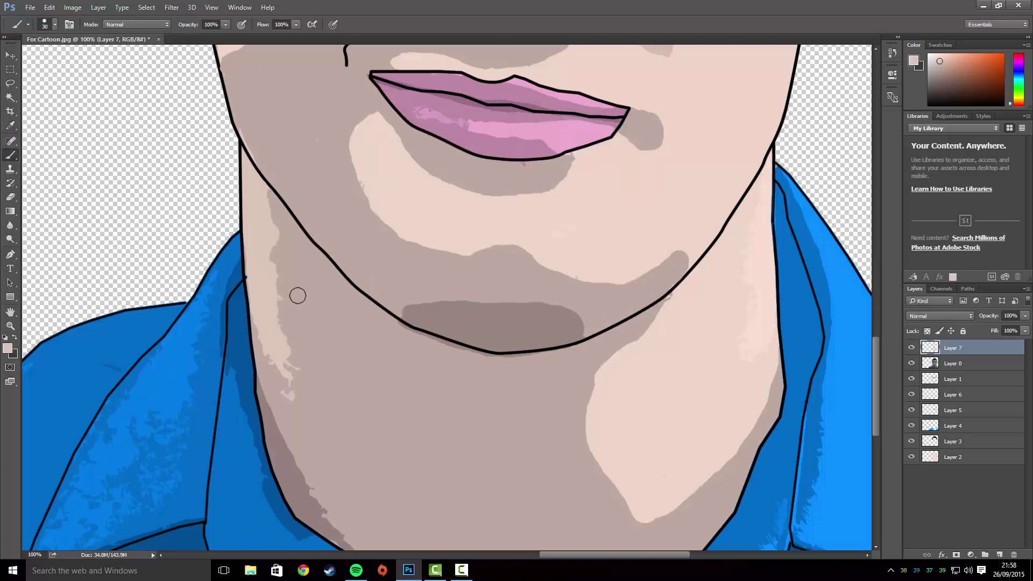
{"action": "scroll", "coordinate": [298, 295], "scroll_direction": "down", "scroll_amount": 1}
{"action": "scroll", "coordinate": [266, 267], "scroll_direction": "up", "scroll_amount": 1}
{"action": "left_click", "coordinate": [8, 348]}
{"action": "left_click", "coordinate": [385, 202]}
{"action": "key", "text": "Return"}
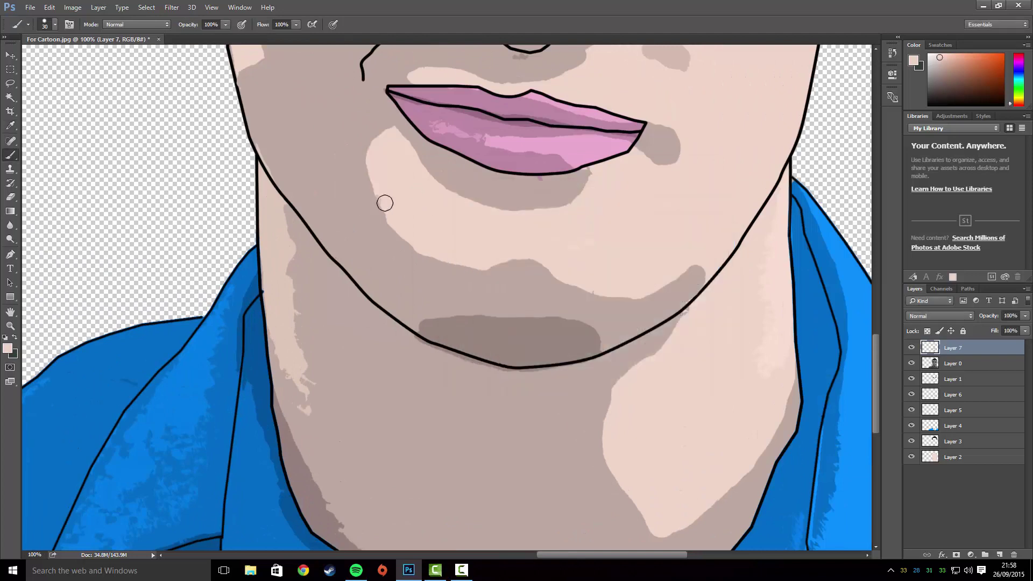
Add a new layer above Layer 7 for the background
{"action": "key", "text": "ctrl+minus"}
{"action": "key", "text": "ctrl+minus"}
{"action": "key", "text": "ctrl+minus"}
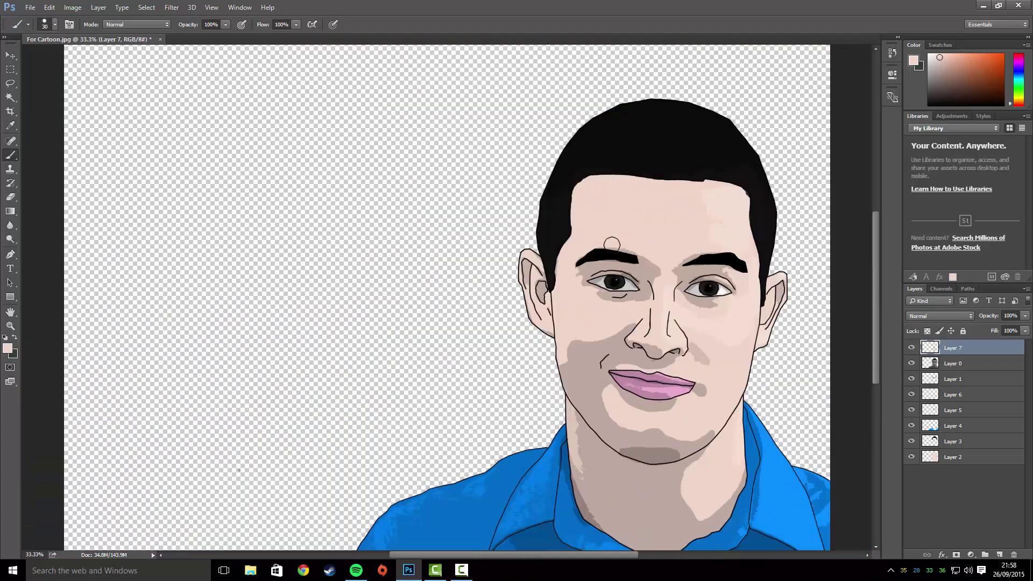
{"action": "left_click", "coordinate": [10, 56]}
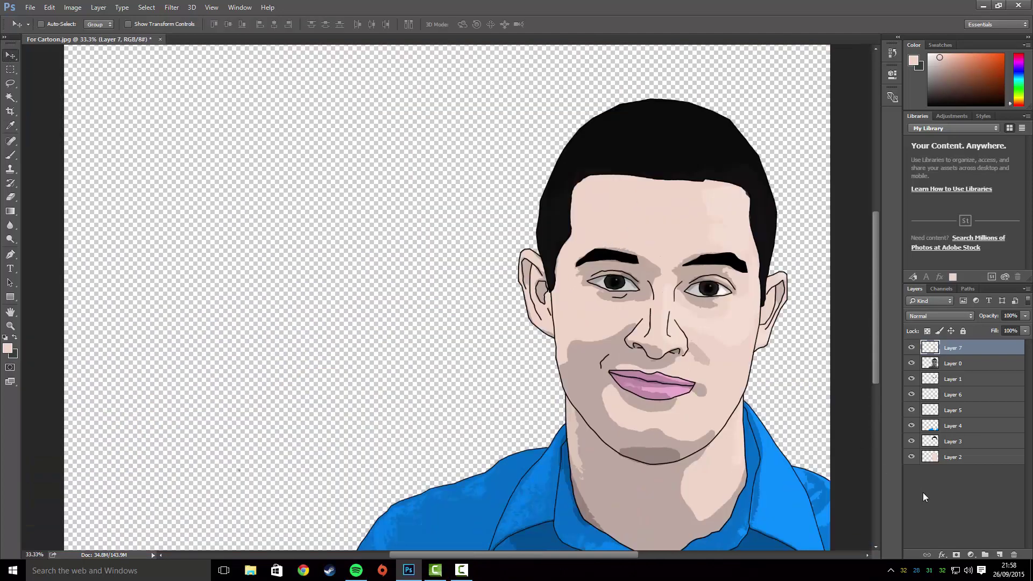
{"action": "left_click", "coordinate": [1000, 555]}
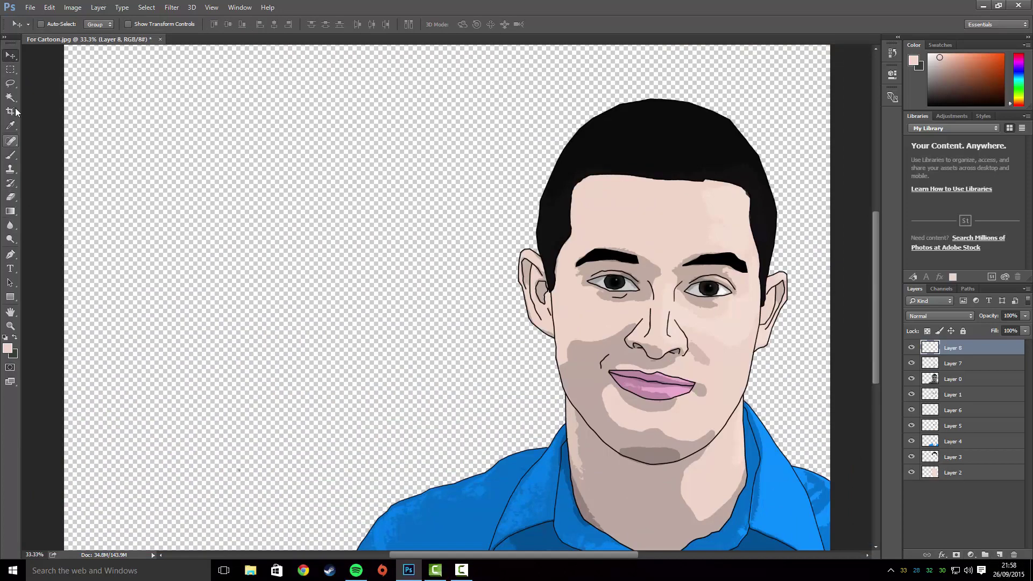
Set the Brush tool's foreground color to a bright, saturated cyan
{"action": "left_click", "coordinate": [10, 155]}
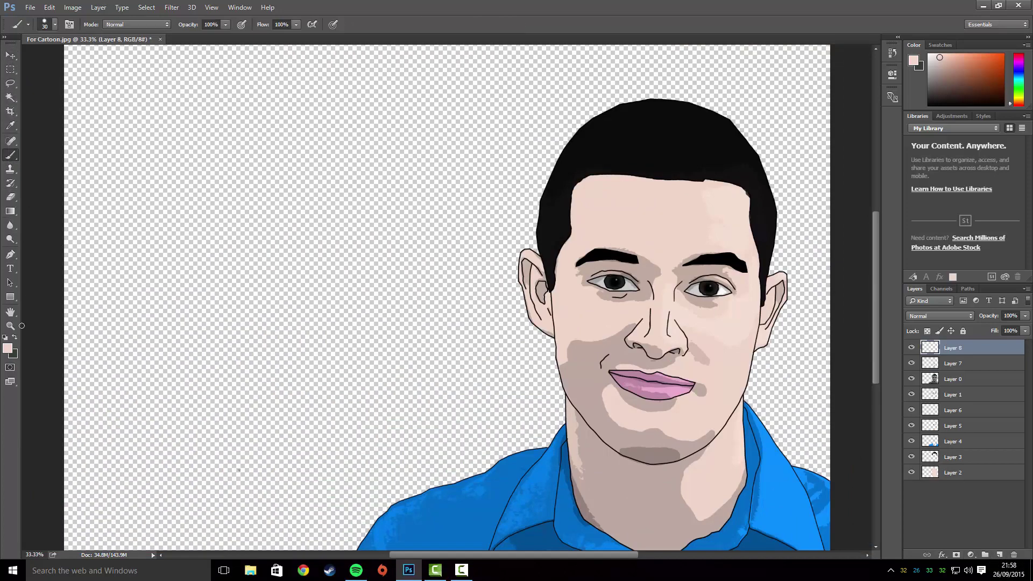
{"action": "left_click", "coordinate": [8, 350]}
{"action": "left_click_drag", "start_coordinate": [601, 253], "coordinate": [603, 282]}
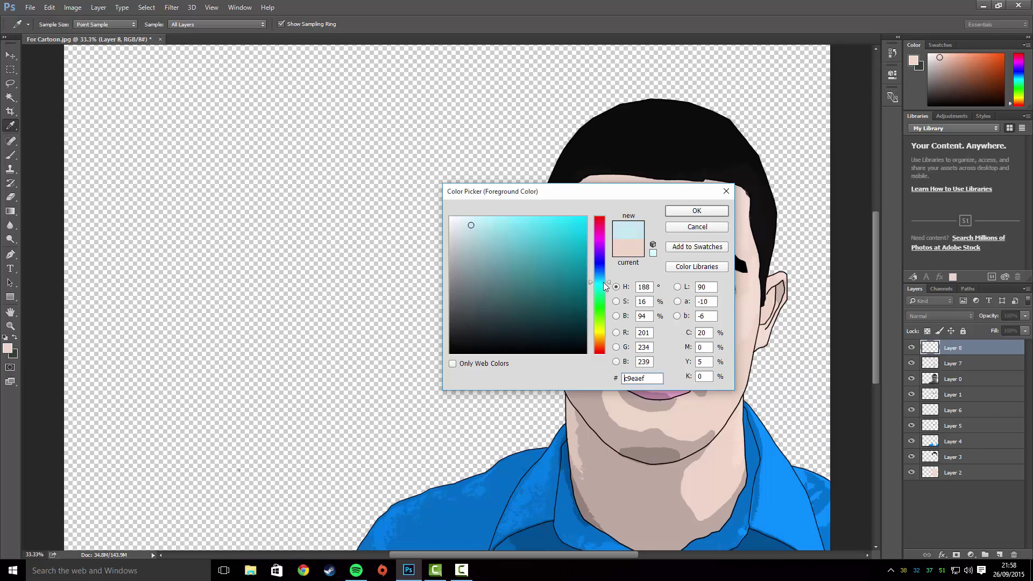
{"action": "left_click_drag", "start_coordinate": [575, 239], "coordinate": [612, 213]}
{"action": "left_click", "coordinate": [682, 212]}
{"action": "key", "text": "b"}
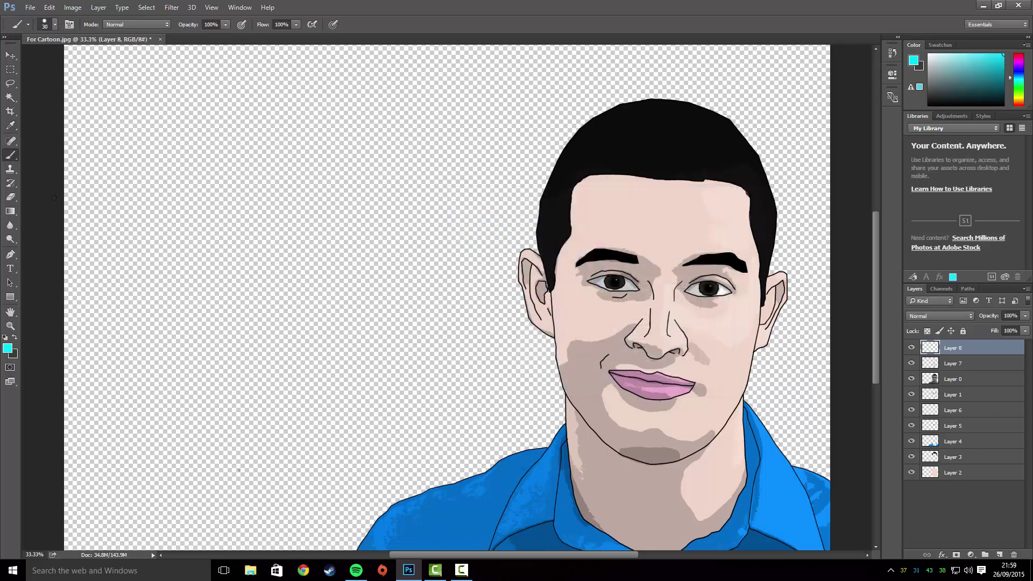
Enlarge the brush to 467 px and paint the whole canvas cyan on Layer 8
{"action": "left_click", "coordinate": [55, 24]}
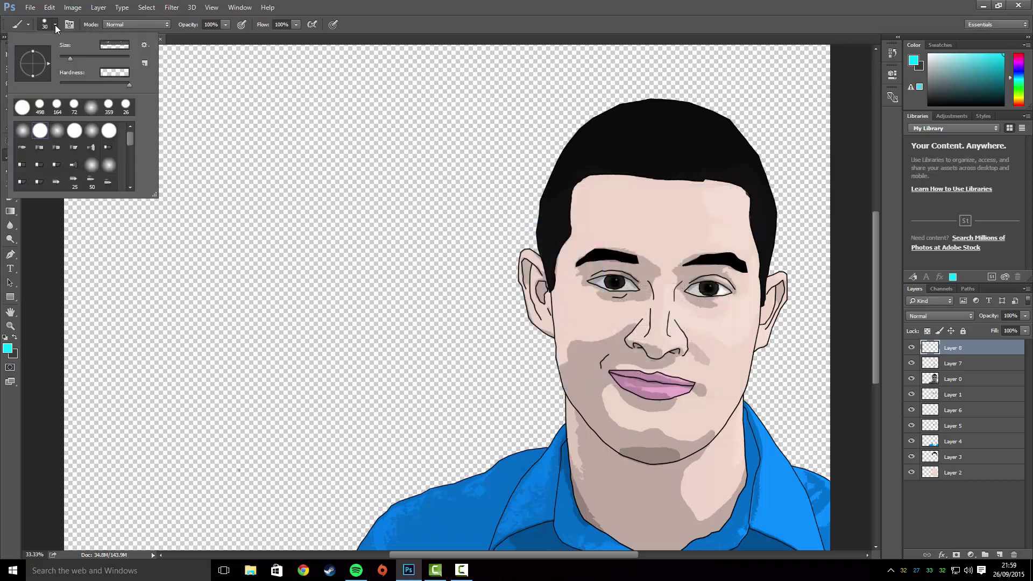
{"action": "left_click", "coordinate": [98, 56]}
{"action": "left_click_drag", "start_coordinate": [123, 60], "coordinate": [127, 57]}
{"action": "mouse_move", "coordinate": [254, 92]}
{"action": "left_mouse_down"}
{"action": "mouse_move", "coordinate": [166, 179]}
{"action": "mouse_move", "coordinate": [77, 151]}
{"action": "mouse_move", "coordinate": [73, 126]}
{"action": "mouse_move", "coordinate": [105, 94]}
{"action": "mouse_move", "coordinate": [40, 69]}
{"action": "mouse_move", "coordinate": [121, 165]}
{"action": "mouse_move", "coordinate": [77, 238]}
{"action": "mouse_move", "coordinate": [111, 238]}
{"action": "left_mouse_up"}
{"action": "key", "text": "ctrl+minus"}
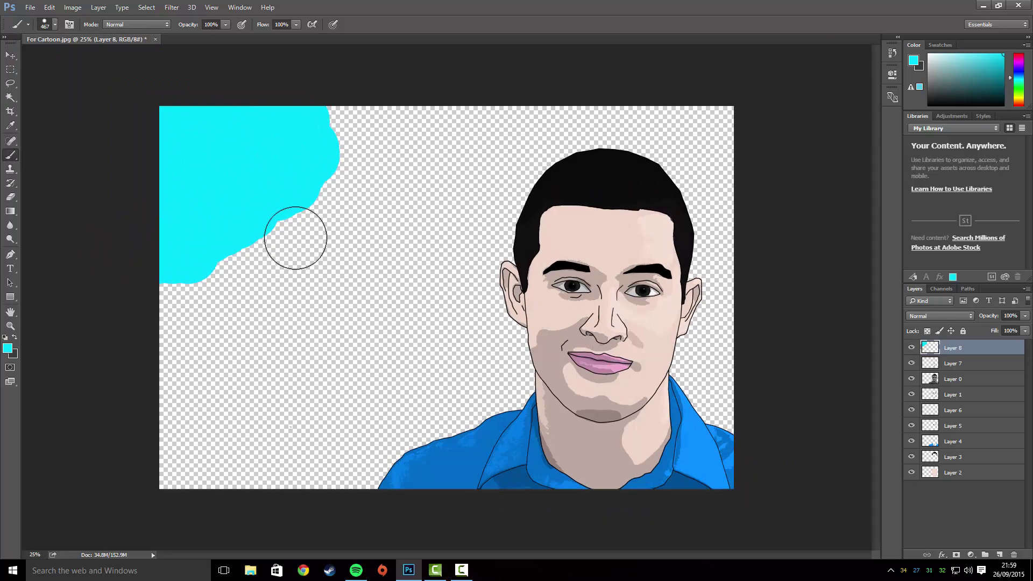
{"action": "mouse_move", "coordinate": [308, 242]}
{"action": "left_mouse_down"}
{"action": "mouse_move", "coordinate": [240, 282]}
{"action": "mouse_move", "coordinate": [276, 219]}
{"action": "mouse_move", "coordinate": [191, 278]}
{"action": "mouse_move", "coordinate": [274, 254]}
{"action": "mouse_move", "coordinate": [201, 385]}
{"action": "mouse_move", "coordinate": [180, 380]}
{"action": "mouse_move", "coordinate": [202, 423]}
{"action": "mouse_move", "coordinate": [201, 465]}
{"action": "mouse_move", "coordinate": [177, 484]}
{"action": "mouse_move", "coordinate": [282, 419]}
{"action": "mouse_move", "coordinate": [296, 348]}
{"action": "mouse_move", "coordinate": [275, 451]}
{"action": "mouse_move", "coordinate": [318, 408]}
{"action": "mouse_move", "coordinate": [412, 401]}
{"action": "mouse_move", "coordinate": [506, 440]}
{"action": "mouse_move", "coordinate": [484, 451]}
{"action": "mouse_move", "coordinate": [536, 478]}
{"action": "mouse_move", "coordinate": [580, 473]}
{"action": "mouse_move", "coordinate": [440, 402]}
{"action": "mouse_move", "coordinate": [534, 387]}
{"action": "mouse_move", "coordinate": [625, 315]}
{"action": "mouse_move", "coordinate": [721, 340]}
{"action": "mouse_move", "coordinate": [698, 406]}
{"action": "mouse_move", "coordinate": [621, 418]}
{"action": "mouse_move", "coordinate": [703, 341]}
{"action": "mouse_move", "coordinate": [724, 209]}
{"action": "mouse_move", "coordinate": [671, 181]}
{"action": "mouse_move", "coordinate": [677, 225]}
{"action": "mouse_move", "coordinate": [578, 237]}
{"action": "mouse_move", "coordinate": [542, 296]}
{"action": "mouse_move", "coordinate": [472, 323]}
{"action": "mouse_move", "coordinate": [532, 282]}
{"action": "mouse_move", "coordinate": [524, 186]}
{"action": "mouse_move", "coordinate": [586, 142]}
{"action": "mouse_move", "coordinate": [348, 127]}
{"action": "mouse_move", "coordinate": [244, 103]}
{"action": "mouse_move", "coordinate": [339, 170]}
{"action": "mouse_move", "coordinate": [402, 254]}
{"action": "mouse_move", "coordinate": [322, 275]}
{"action": "mouse_move", "coordinate": [320, 317]}
{"action": "mouse_move", "coordinate": [297, 365]}
{"action": "mouse_move", "coordinate": [346, 359]}
{"action": "mouse_move", "coordinate": [436, 314]}
{"action": "mouse_move", "coordinate": [415, 329]}
{"action": "mouse_move", "coordinate": [398, 319]}
{"action": "mouse_move", "coordinate": [452, 158]}
{"action": "mouse_move", "coordinate": [433, 131]}
{"action": "left_mouse_up"}
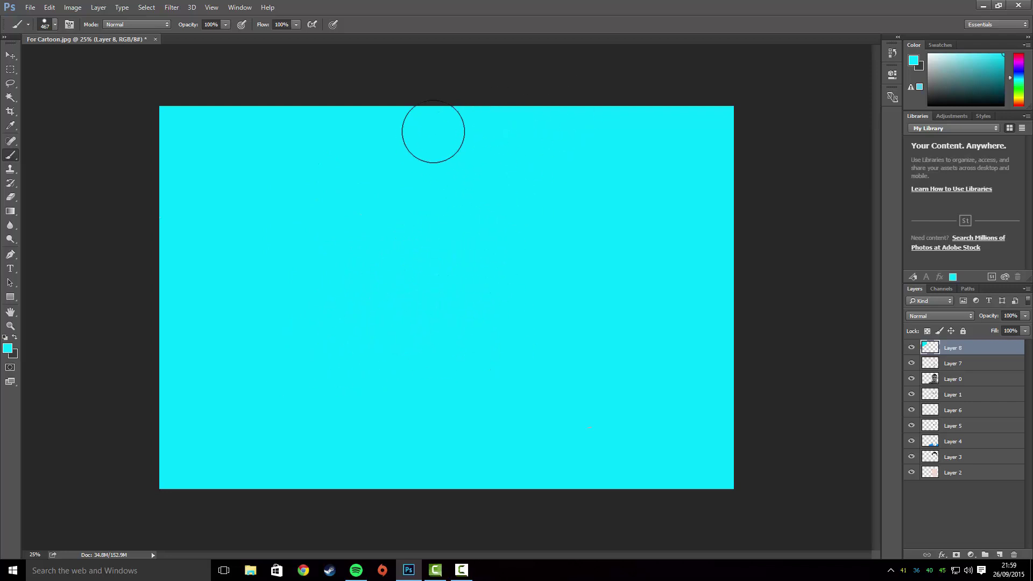
Hide the cyan Layer 8 to uncover the portrait for work around the eyes
{"action": "left_click", "coordinate": [912, 349]}
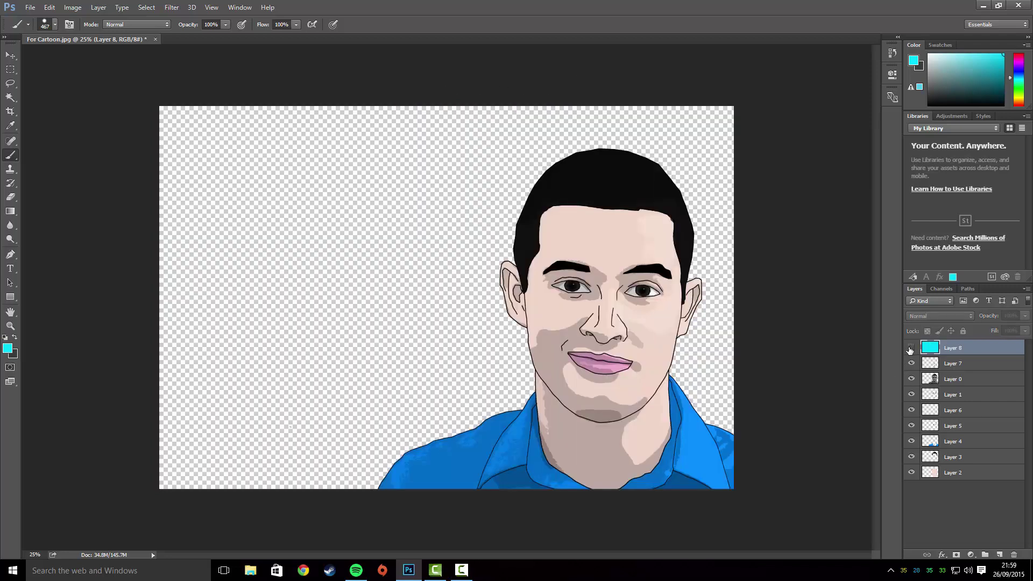
{"action": "key", "text": "ctrl+plus"}
{"action": "key", "text": "ctrl+plus"}
{"action": "key", "text": "ctrl+plus"}
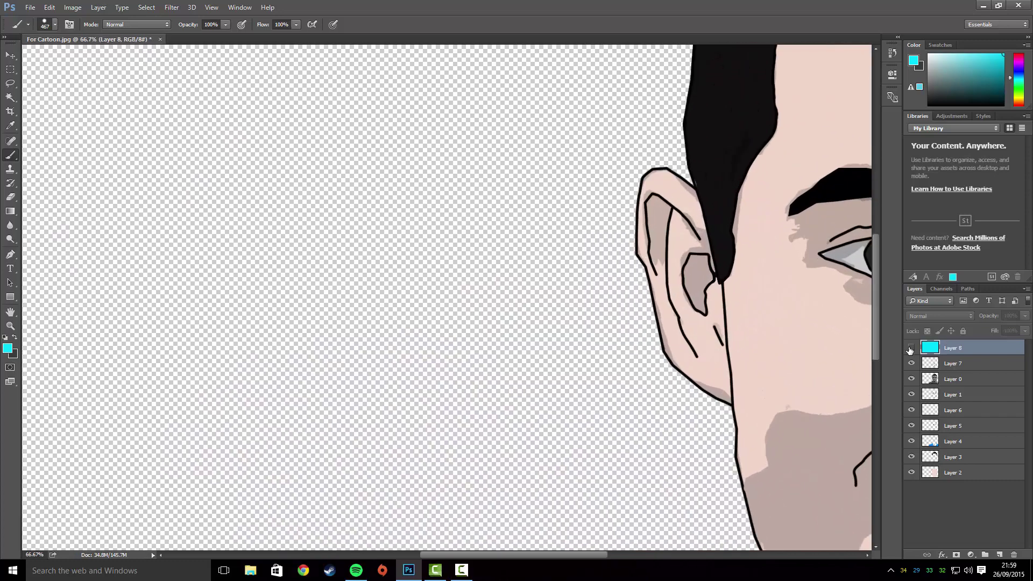
{"action": "key", "text": "ctrl+plus"}
{"action": "mouse_move", "coordinate": [842, 300]}
{"action": "left_mouse_down"}
{"action": "mouse_move", "coordinate": [218, 323]}
{"action": "mouse_move", "coordinate": [195, 314]}
{"action": "left_mouse_up"}
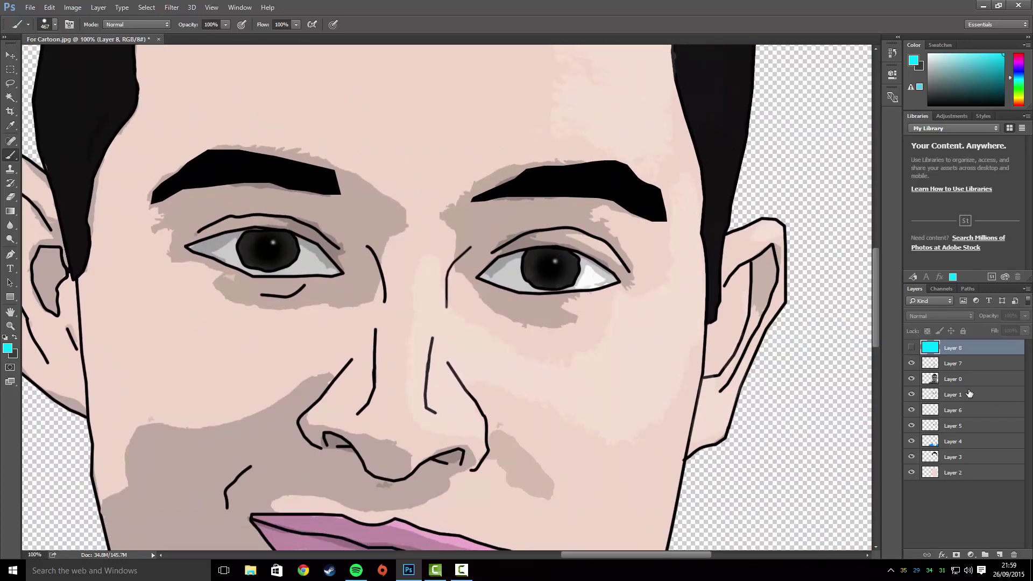
Erase the grey shading over the white of the eye on the image's right side on Layer 0, using a 26 px and a 15 px Eraser
{"action": "left_click", "coordinate": [954, 379]}
{"action": "left_click", "coordinate": [915, 380]}
{"action": "left_click", "coordinate": [915, 379]}
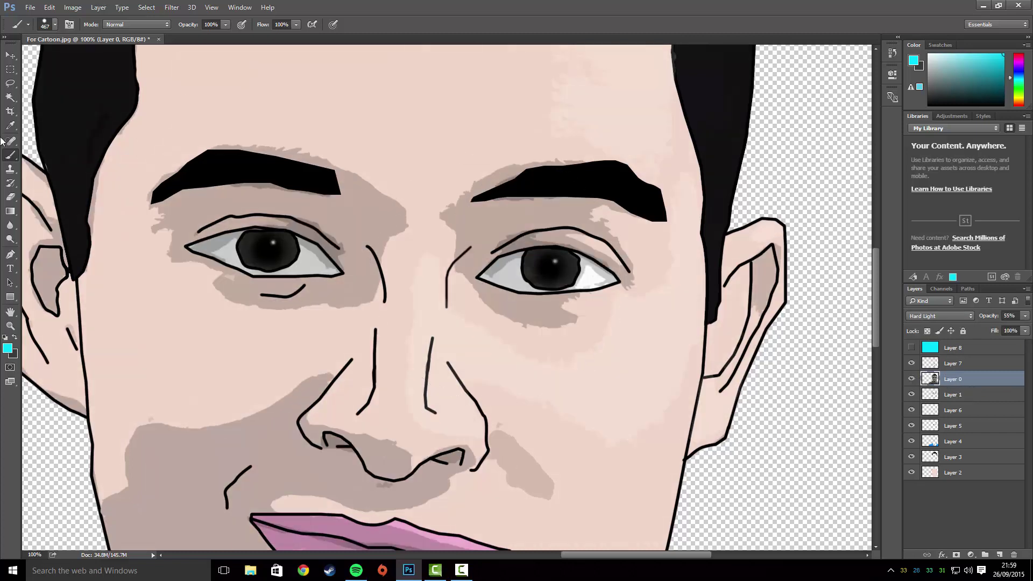
{"action": "left_click", "coordinate": [11, 196]}
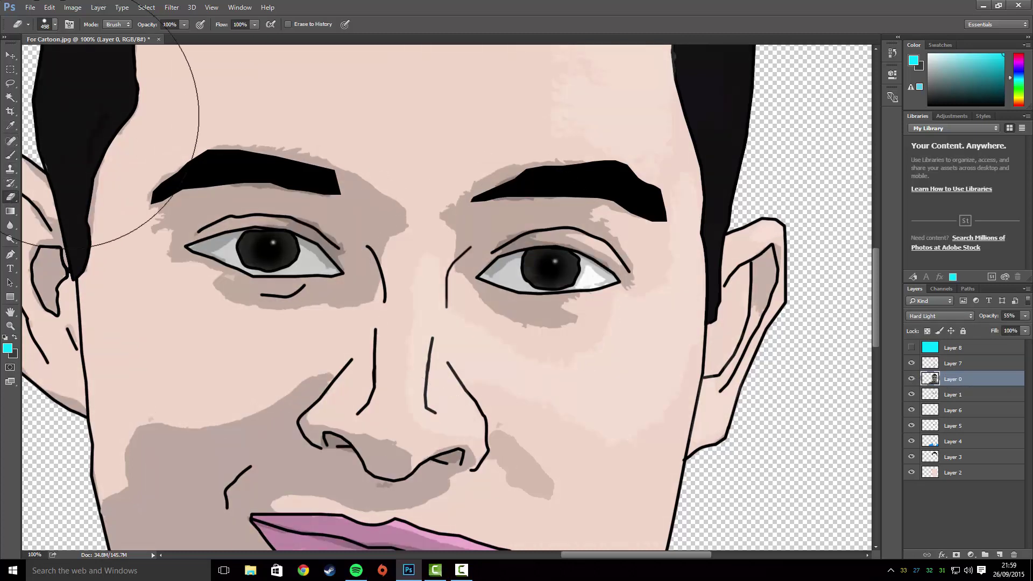
{"action": "left_click", "coordinate": [55, 24]}
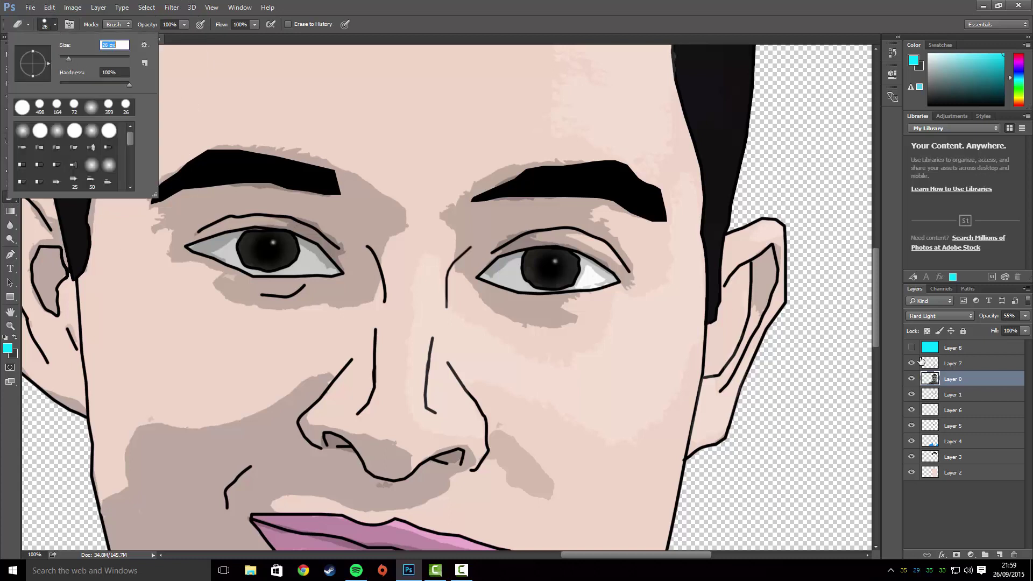
{"action": "mouse_move", "coordinate": [513, 270]}
{"action": "left_mouse_down"}
{"action": "mouse_move", "coordinate": [498, 272]}
{"action": "mouse_move", "coordinate": [516, 261]}
{"action": "left_mouse_up"}
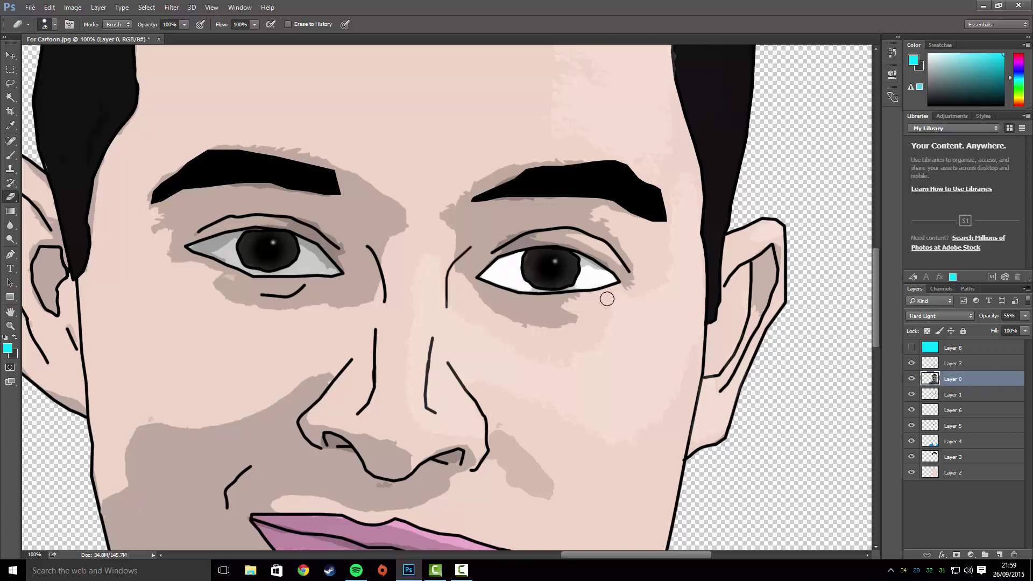
{"action": "left_click", "coordinate": [55, 24]}
{"action": "left_click", "coordinate": [592, 267]}
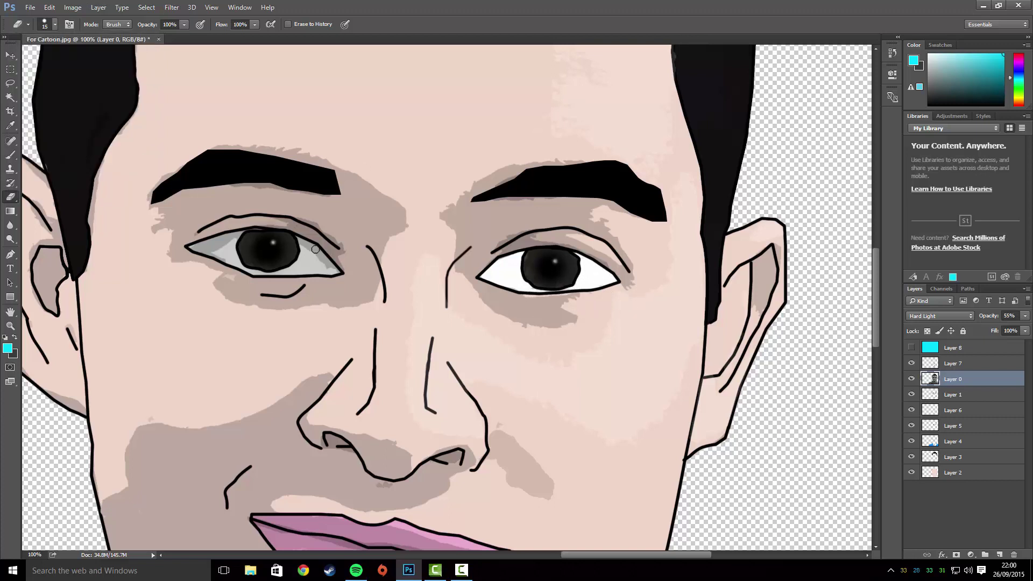
Erase the grey shading over the white of the eye on the image's left side, reducing the Eraser to 9 px for the edges
{"action": "key", "text": "ctrl+plus"}
{"action": "key", "text": "ctrl+plus"}
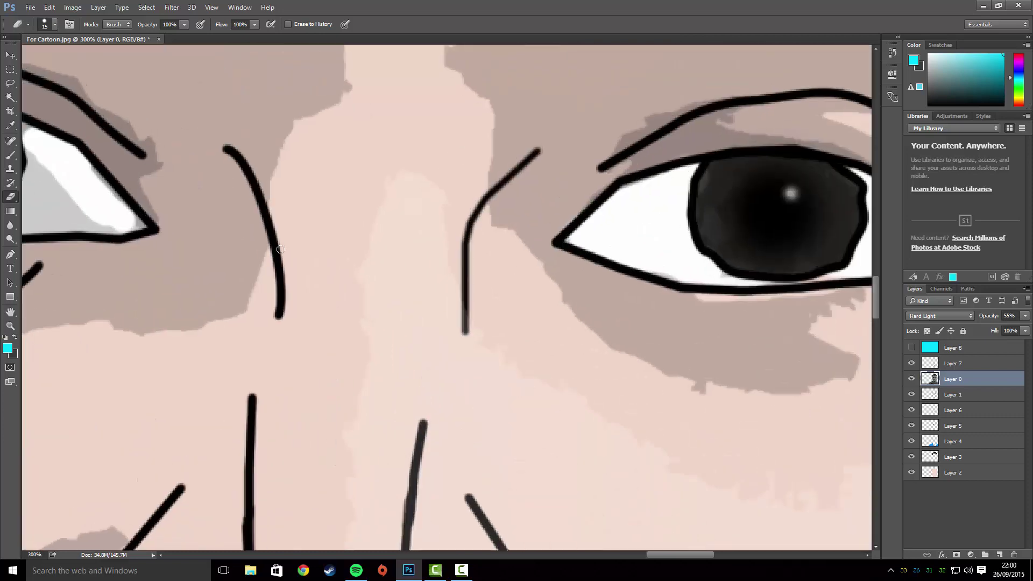
{"action": "scroll", "coordinate": [331, 389], "scroll_direction": "left", "scroll_amount": 10}
{"action": "scroll", "coordinate": [330, 390], "scroll_direction": "up", "scroll_amount": 2}
{"action": "left_click_drag", "start_coordinate": [198, 247], "coordinate": [222, 244]}
{"action": "left_click", "coordinate": [54, 24]}
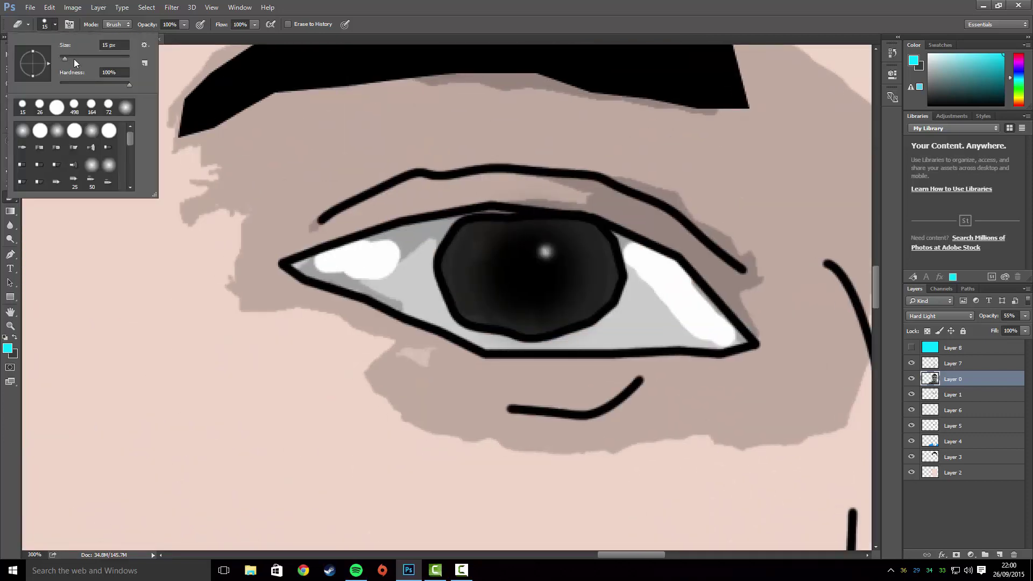
{"action": "left_click", "coordinate": [368, 258]}
{"action": "mouse_move", "coordinate": [323, 264]}
{"action": "left_mouse_down"}
{"action": "mouse_move", "coordinate": [402, 296]}
{"action": "mouse_move", "coordinate": [408, 255]}
{"action": "mouse_move", "coordinate": [382, 241]}
{"action": "mouse_move", "coordinate": [412, 236]}
{"action": "mouse_move", "coordinate": [404, 235]}
{"action": "mouse_move", "coordinate": [418, 247]}
{"action": "mouse_move", "coordinate": [423, 313]}
{"action": "mouse_move", "coordinate": [392, 263]}
{"action": "mouse_move", "coordinate": [456, 222]}
{"action": "mouse_move", "coordinate": [445, 225]}
{"action": "mouse_move", "coordinate": [431, 283]}
{"action": "mouse_move", "coordinate": [447, 323]}
{"action": "mouse_move", "coordinate": [526, 345]}
{"action": "mouse_move", "coordinate": [590, 339]}
{"action": "mouse_move", "coordinate": [582, 334]}
{"action": "mouse_move", "coordinate": [629, 288]}
{"action": "mouse_move", "coordinate": [624, 240]}
{"action": "mouse_move", "coordinate": [647, 302]}
{"action": "mouse_move", "coordinate": [610, 353]}
{"action": "mouse_move", "coordinate": [668, 331]}
{"action": "mouse_move", "coordinate": [667, 312]}
{"action": "mouse_move", "coordinate": [675, 338]}
{"action": "mouse_move", "coordinate": [726, 342]}
{"action": "mouse_move", "coordinate": [719, 312]}
{"action": "mouse_move", "coordinate": [629, 325]}
{"action": "mouse_move", "coordinate": [556, 303]}
{"action": "mouse_move", "coordinate": [478, 317]}
{"action": "mouse_move", "coordinate": [487, 288]}
{"action": "mouse_move", "coordinate": [466, 245]}
{"action": "mouse_move", "coordinate": [526, 230]}
{"action": "mouse_move", "coordinate": [553, 248]}
{"action": "mouse_move", "coordinate": [573, 270]}
{"action": "mouse_move", "coordinate": [569, 313]}
{"action": "mouse_move", "coordinate": [489, 305]}
{"action": "mouse_move", "coordinate": [576, 288]}
{"action": "mouse_move", "coordinate": [599, 307]}
{"action": "mouse_move", "coordinate": [599, 251]}
{"action": "mouse_move", "coordinate": [615, 272]}
{"action": "mouse_move", "coordinate": [565, 224]}
{"action": "mouse_move", "coordinate": [581, 242]}
{"action": "left_mouse_up"}
Clean up the leftover shading along the outlines of the eye on the image's right side with the 9 px Eraser
{"action": "key", "text": "space"}
{"action": "mouse_move", "coordinate": [839, 285]}
{"action": "left_mouse_down"}
{"action": "mouse_move", "coordinate": [721, 296]}
{"action": "mouse_move", "coordinate": [449, 280]}
{"action": "left_mouse_up"}
{"action": "mouse_move", "coordinate": [447, 291]}
{"action": "left_mouse_down"}
{"action": "mouse_move", "coordinate": [473, 241]}
{"action": "mouse_move", "coordinate": [455, 324]}
{"action": "mouse_move", "coordinate": [511, 337]}
{"action": "mouse_move", "coordinate": [488, 295]}
{"action": "mouse_move", "coordinate": [533, 339]}
{"action": "mouse_move", "coordinate": [562, 300]}
{"action": "mouse_move", "coordinate": [587, 289]}
{"action": "mouse_move", "coordinate": [585, 257]}
{"action": "mouse_move", "coordinate": [564, 266]}
{"action": "mouse_move", "coordinate": [484, 237]}
{"action": "mouse_move", "coordinate": [552, 243]}
{"action": "left_mouse_up"}
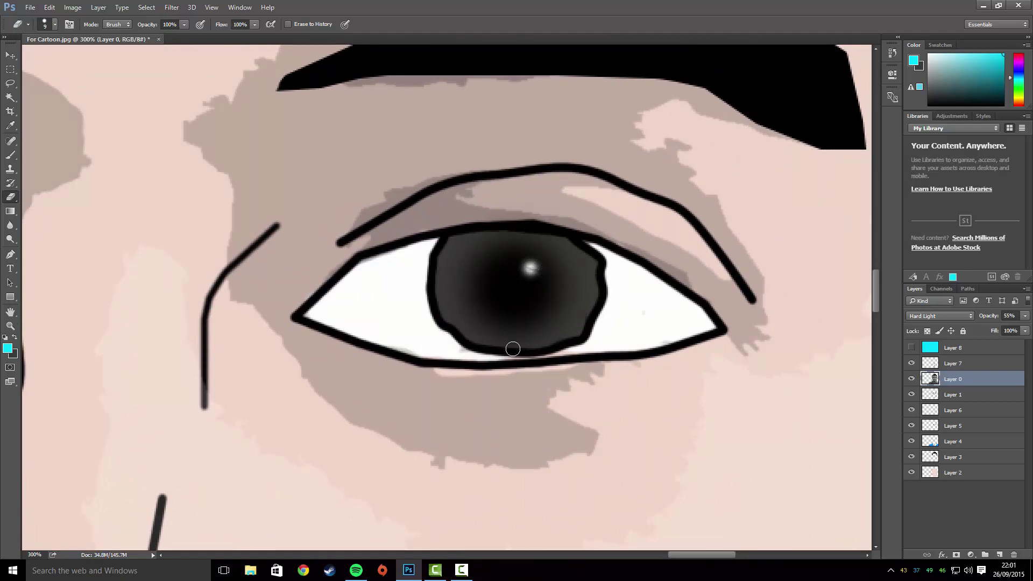
Show the cyan Layer 8 and move it below Layer 2 so it sits behind the whole portrait
{"action": "key", "text": "ctrl+minus"}
{"action": "key", "text": "ctrl+minus"}
{"action": "key", "text": "ctrl+minus"}
{"action": "key", "text": "ctrl+minus"}
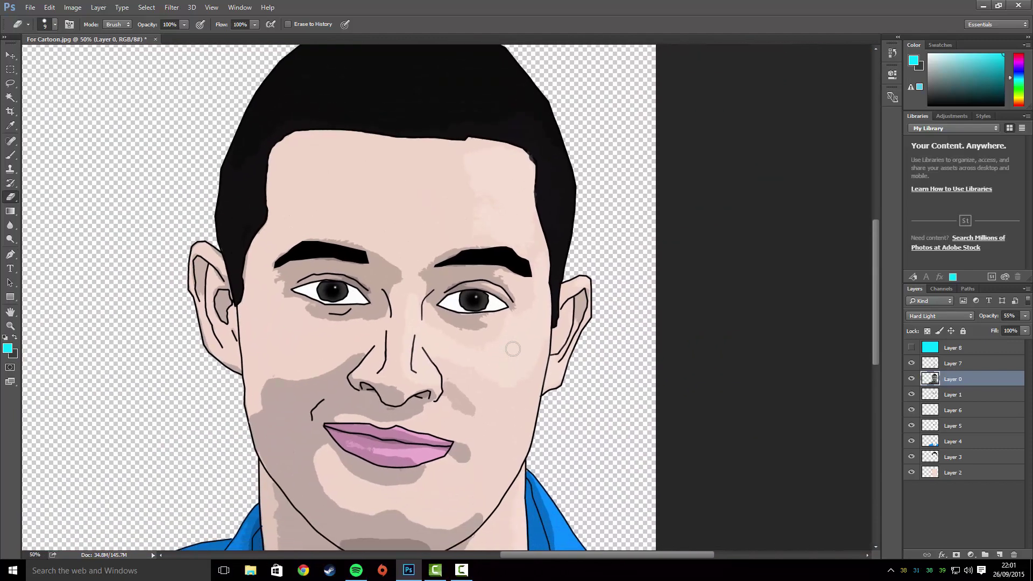
{"action": "key", "text": "ctrl+minus"}
{"action": "key", "text": "ctrl+minus"}
{"action": "key", "text": "ctrl+plus"}
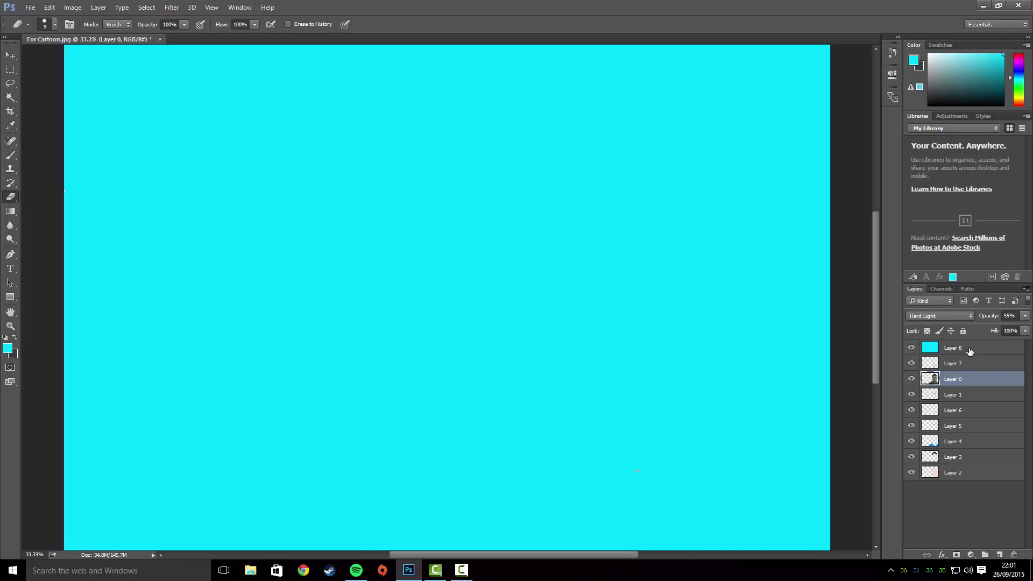
{"action": "left_click_drag", "start_coordinate": [956, 349], "coordinate": [980, 499]}
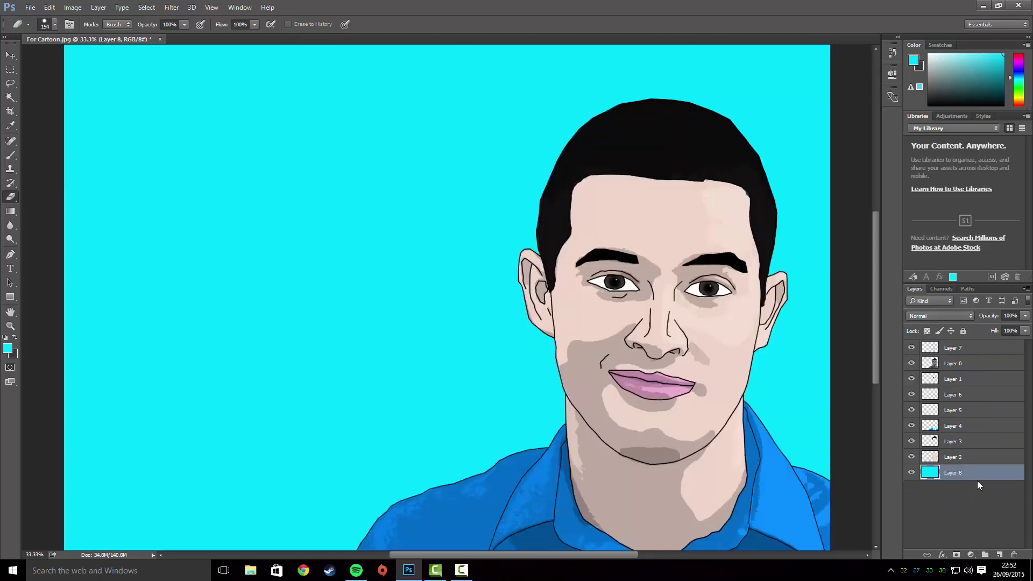
{"action": "key", "text": "ctrl+minus"}
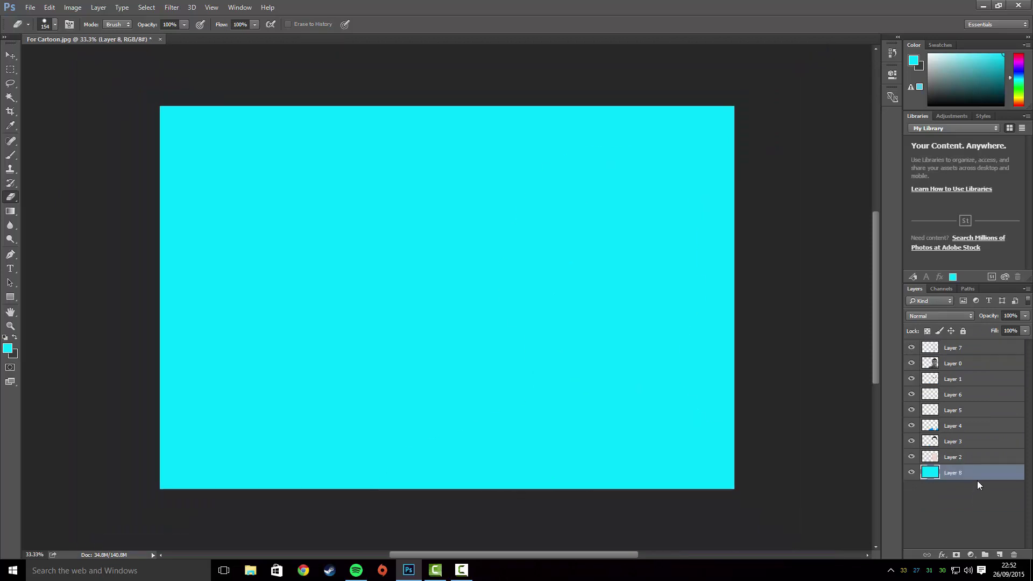